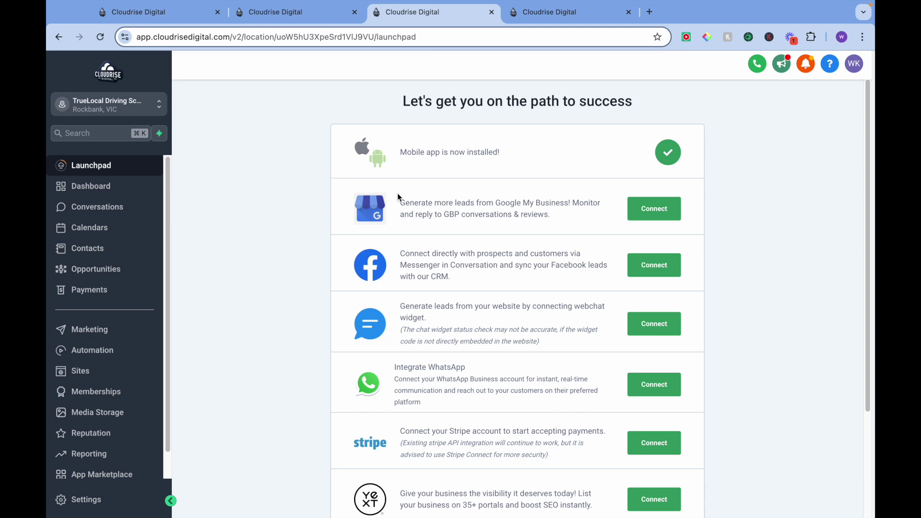
Switch to the TrueLocal Driving School sub-account tab showing its Launchpad
click(595, 7)
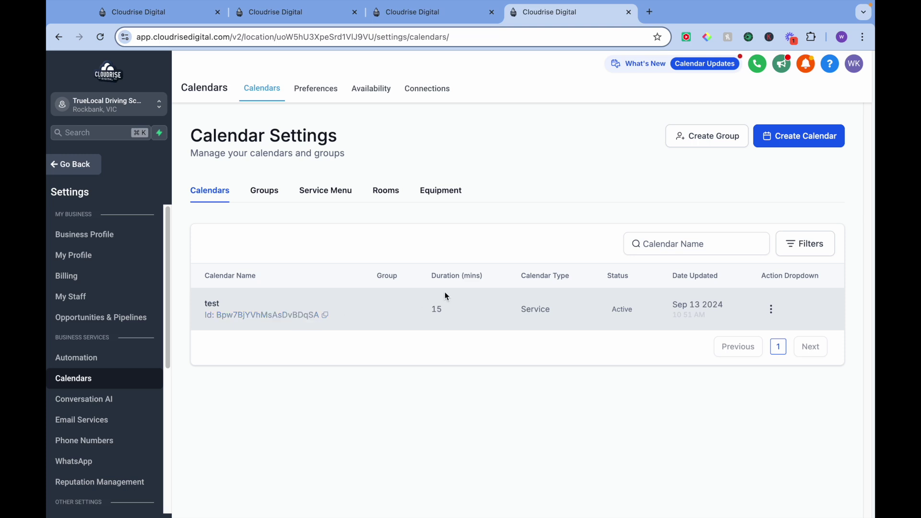
click(325, 15)
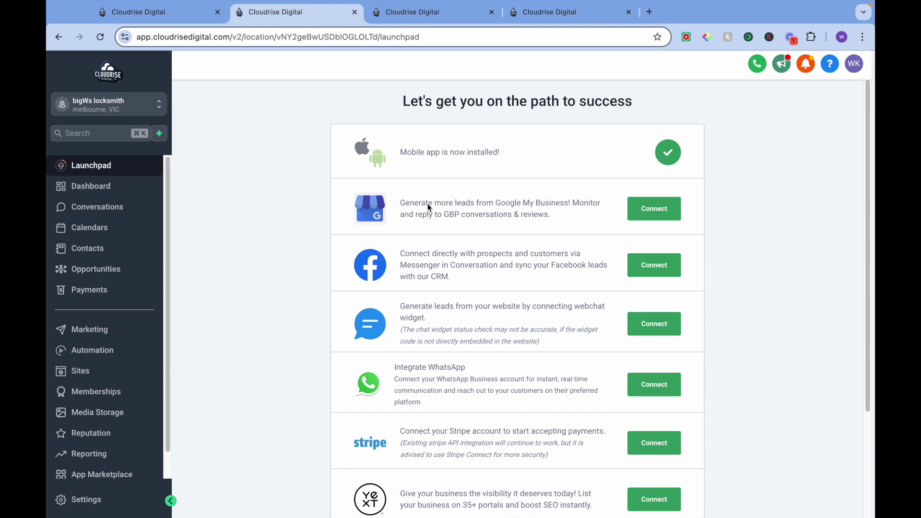
click(398, 15)
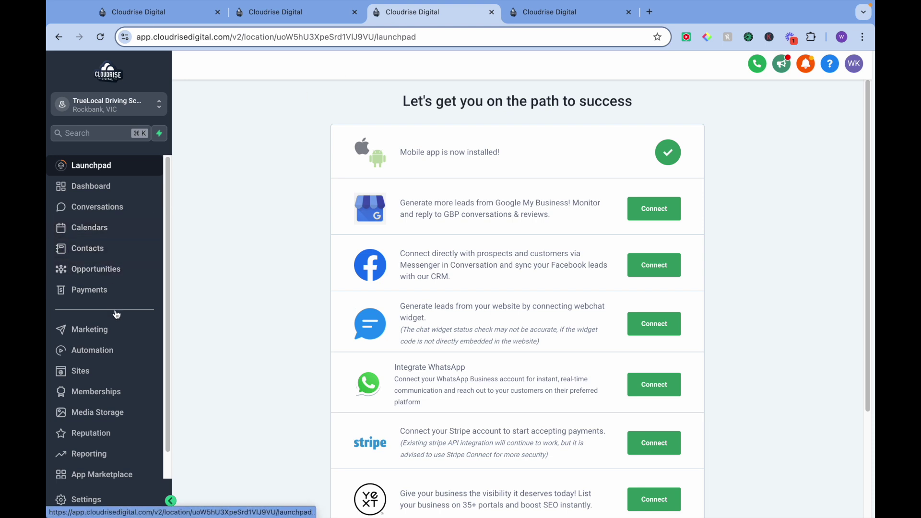
Create a workflow from scratch named 'Appointment - outbound'
click(120, 352)
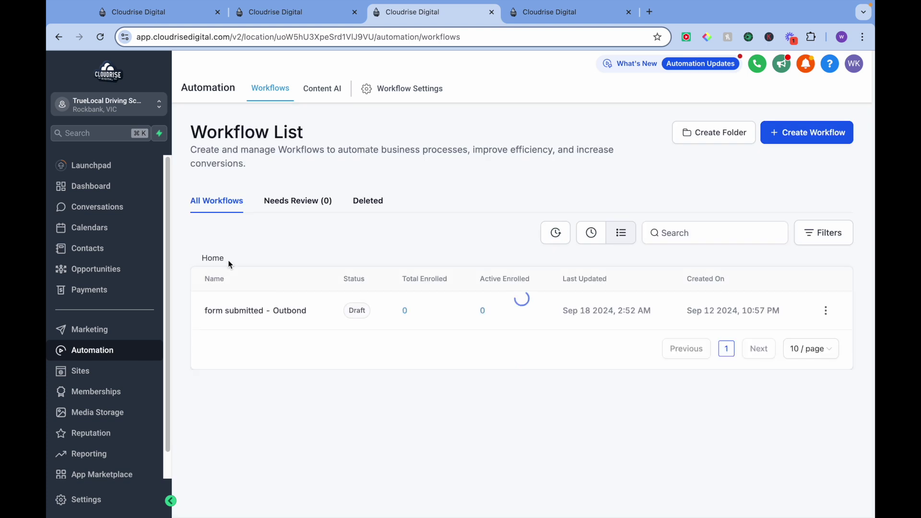
click(794, 137)
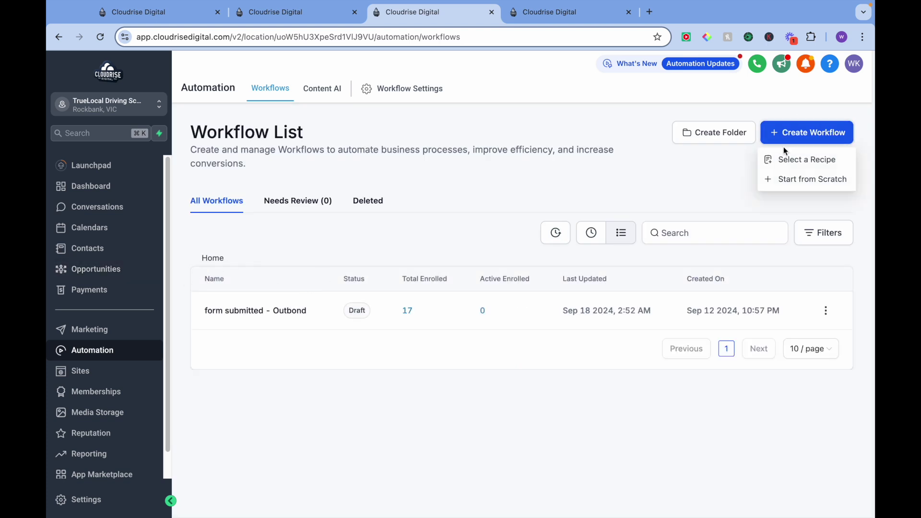
click(799, 180)
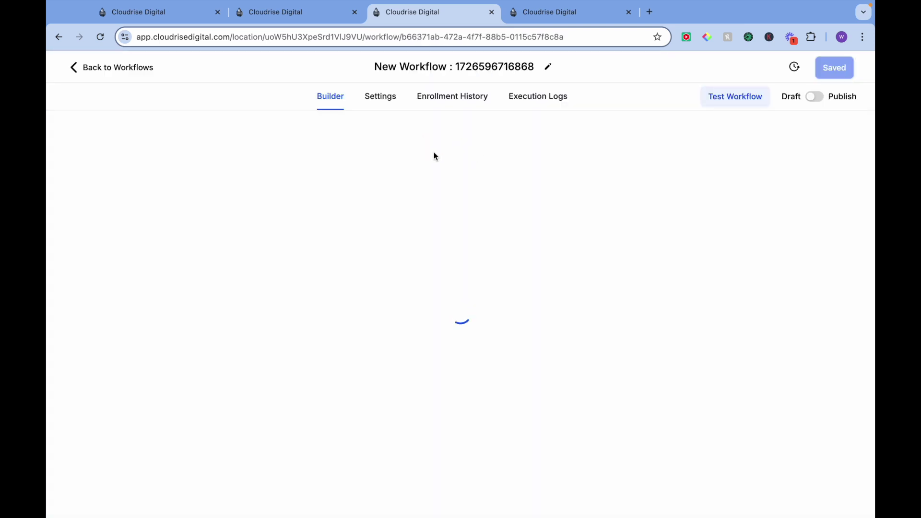
click(449, 72)
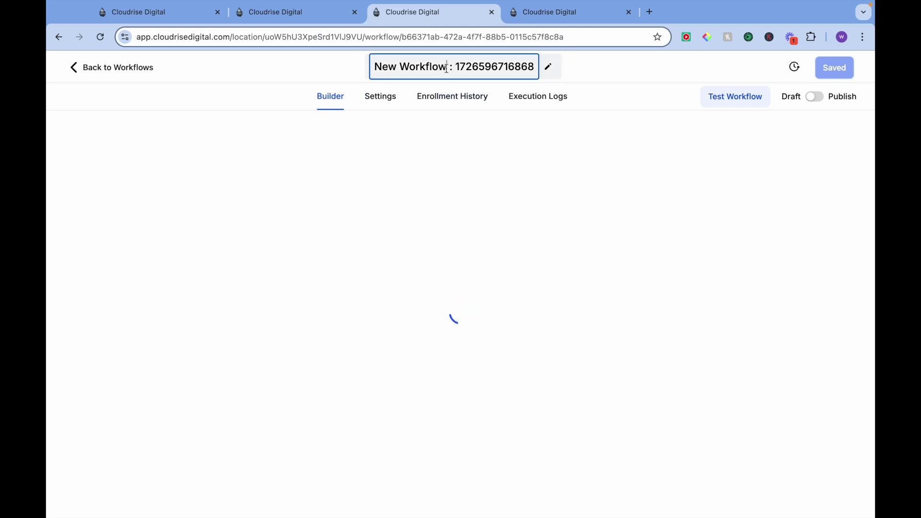
text(app)
key(BackSpace)
key(BackSpace)
key(BackSpace)
text(Appo)
key(BackSpace)
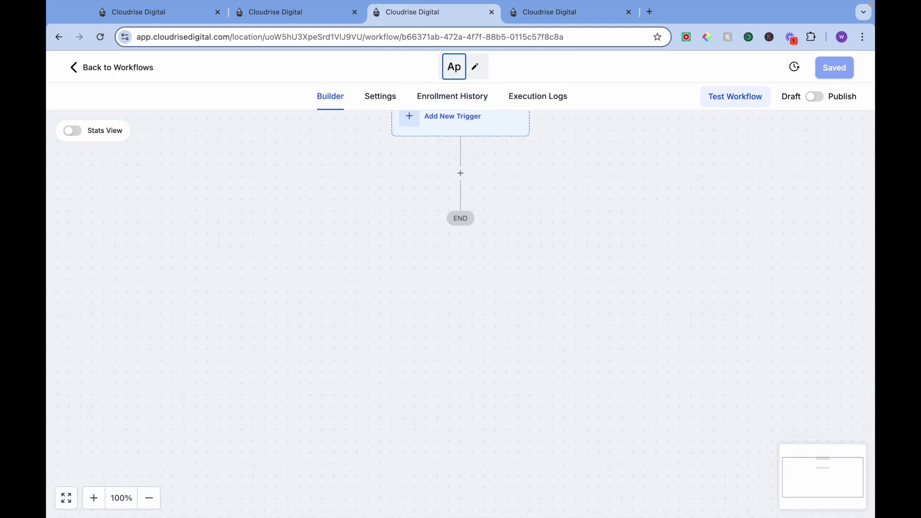
text(pointment -)
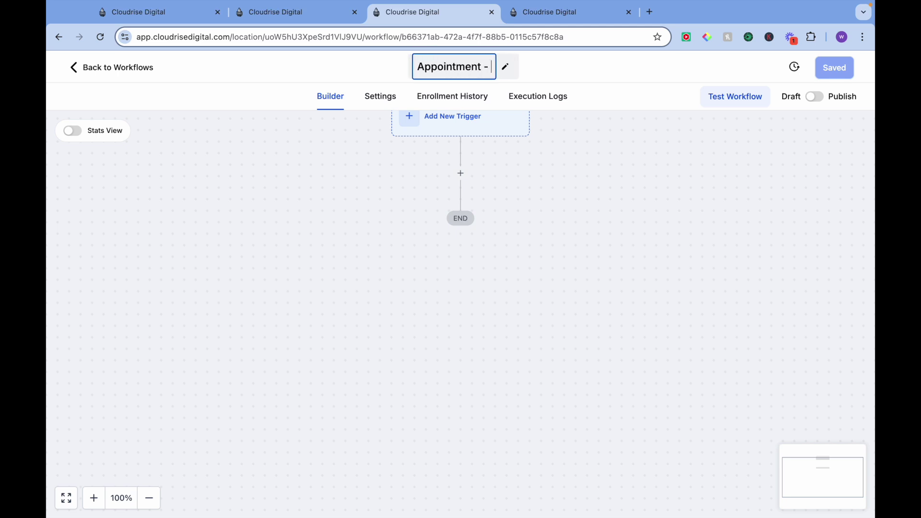
text( outbound)
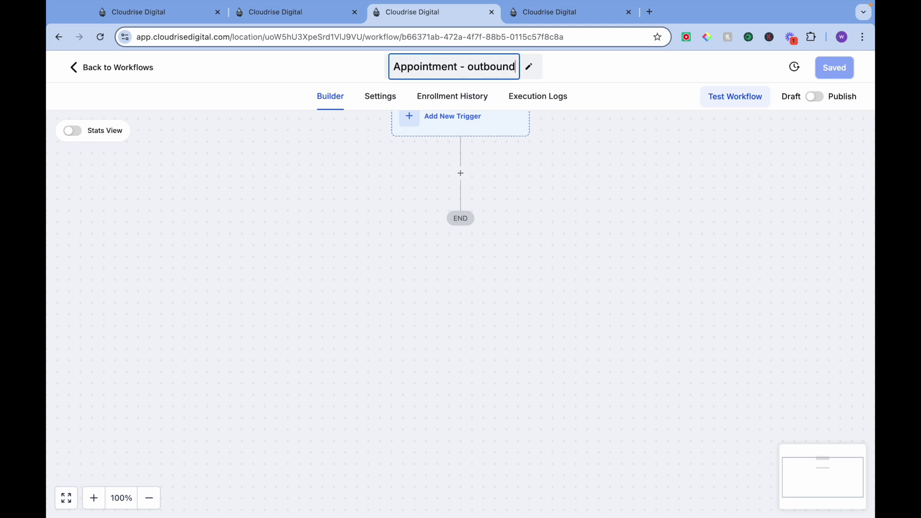
click(534, 202)
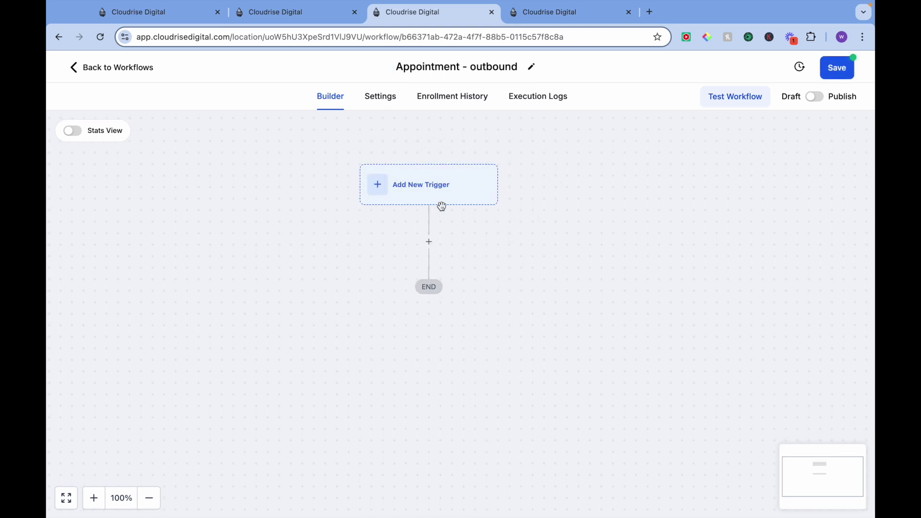
Add an Appointment Status trigger filtered to confirmed appointments and save it
click(431, 185)
text(appo)
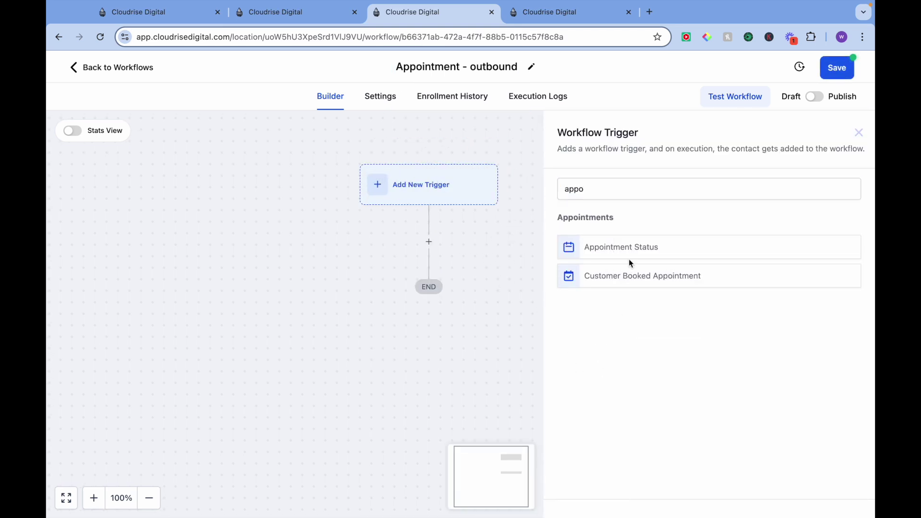
click(629, 249)
click(429, 326)
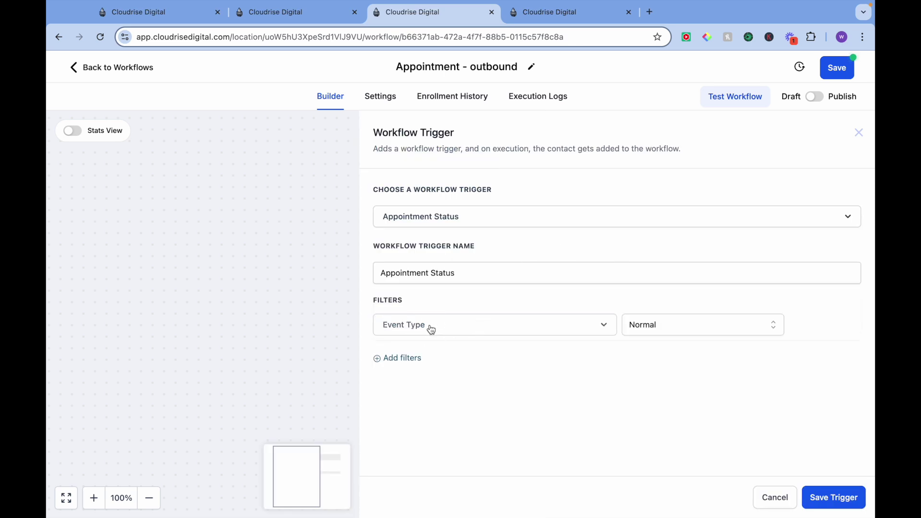
click(376, 358)
click(494, 358)
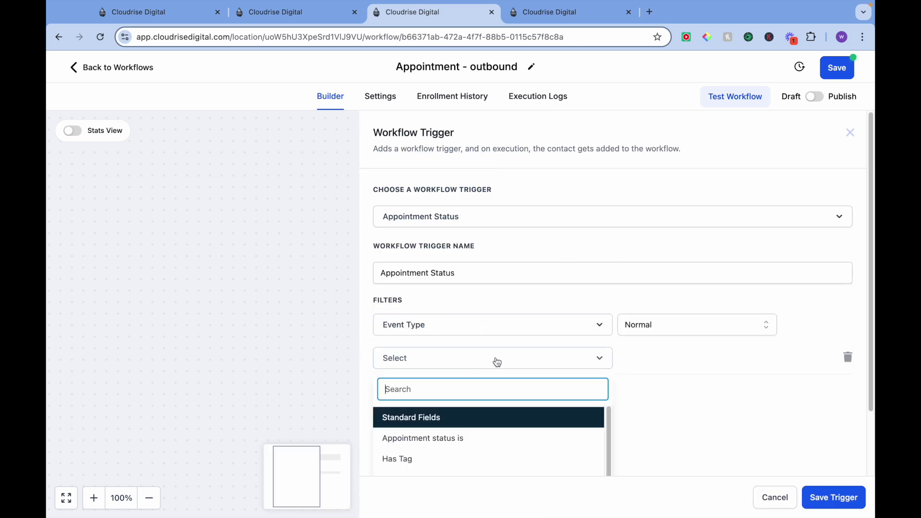
click(463, 437)
click(661, 358)
click(675, 430)
click(839, 499)
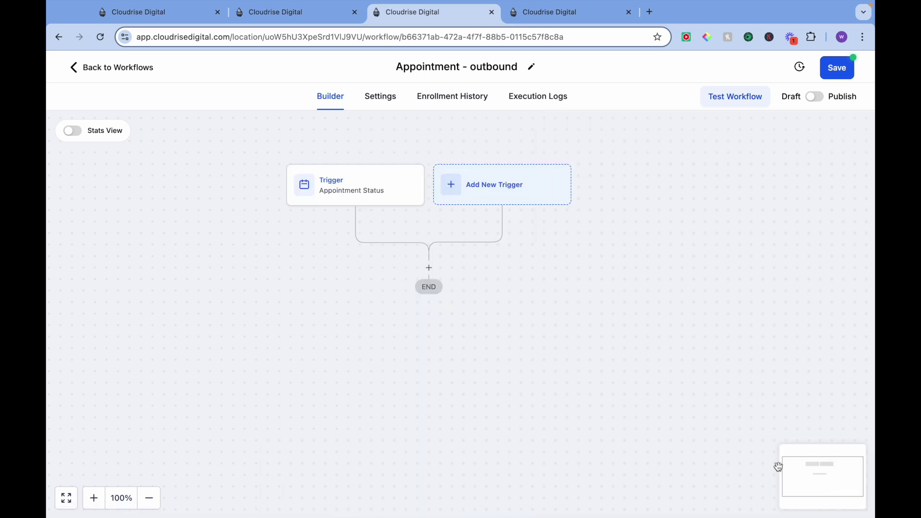
drag(668, 408, 618, 397)
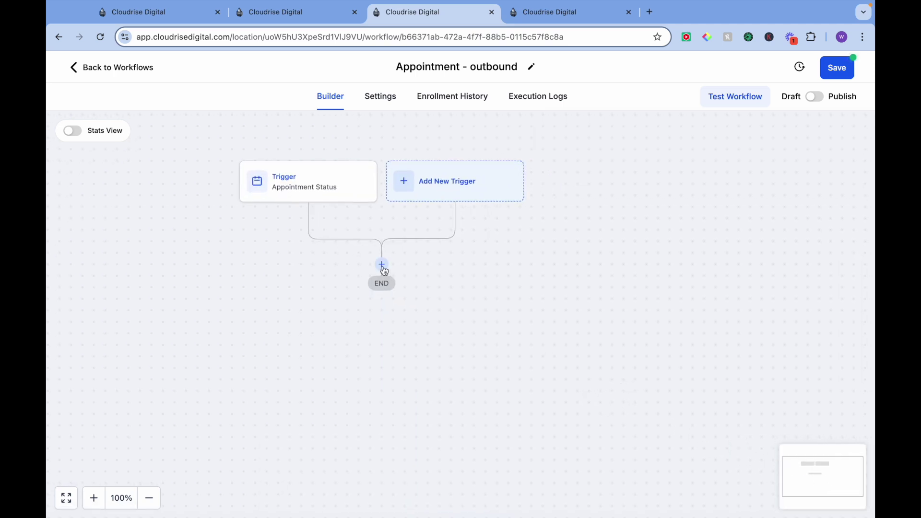
click(382, 265)
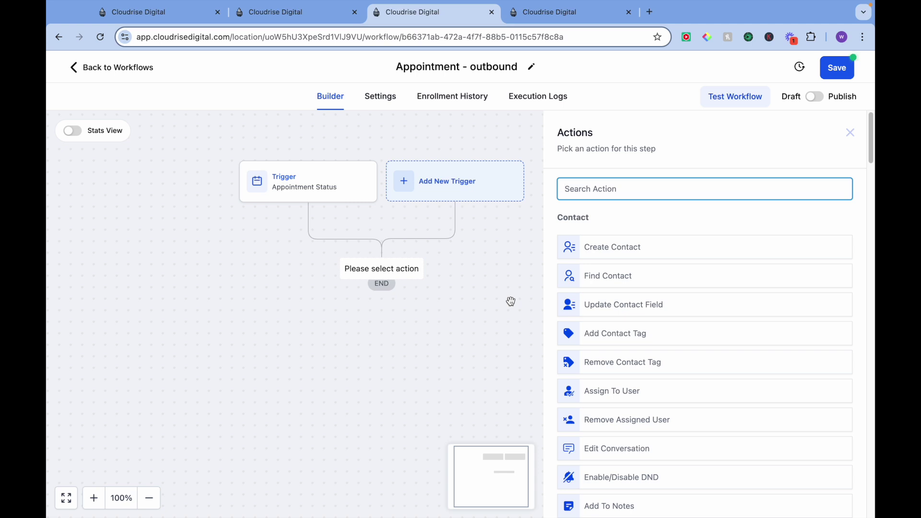
Add a POST Webhook action after the trigger, then switch to the bigWs locksmith account
text(web)
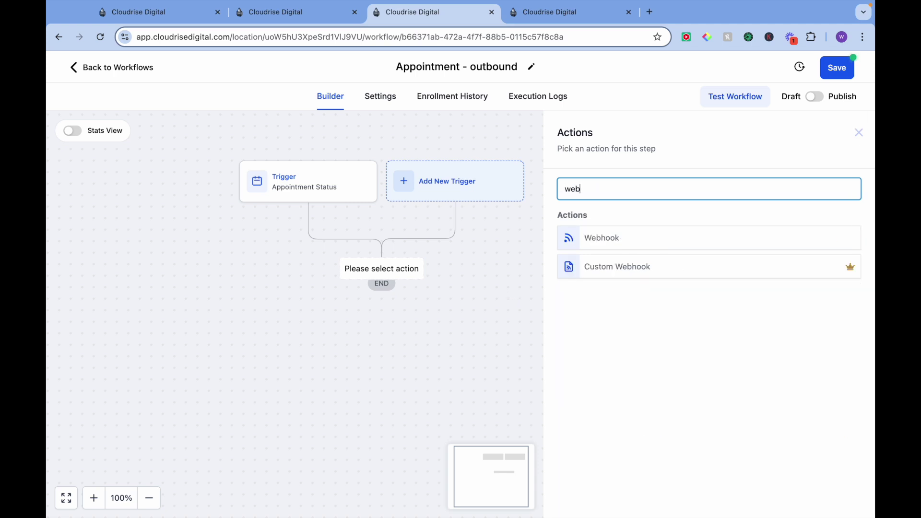
click(614, 249)
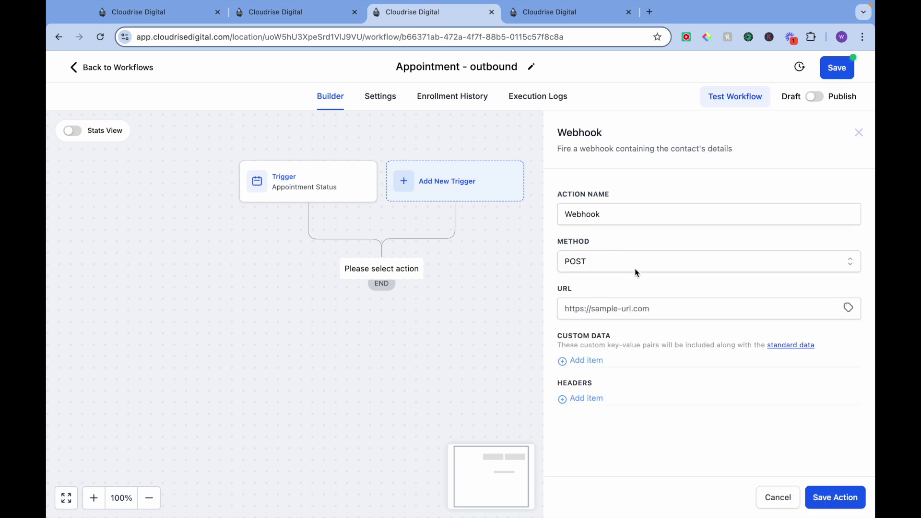
click(634, 265)
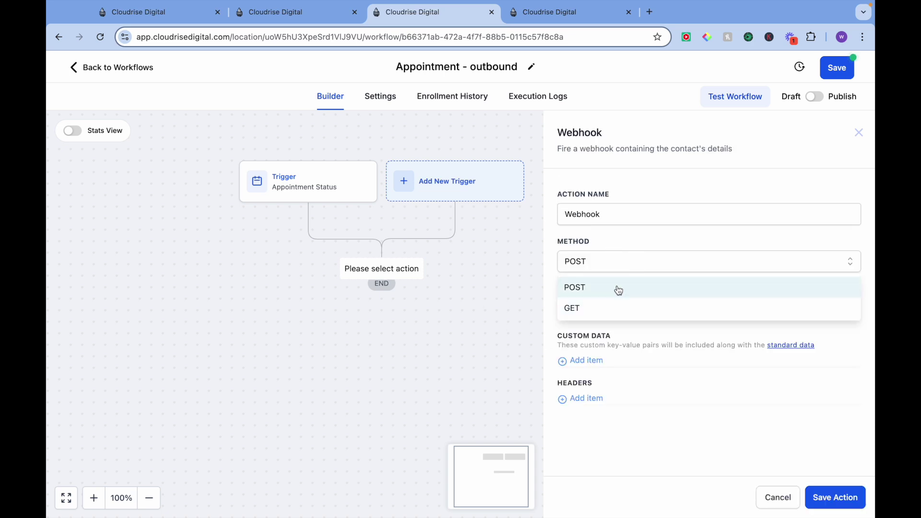
click(591, 276)
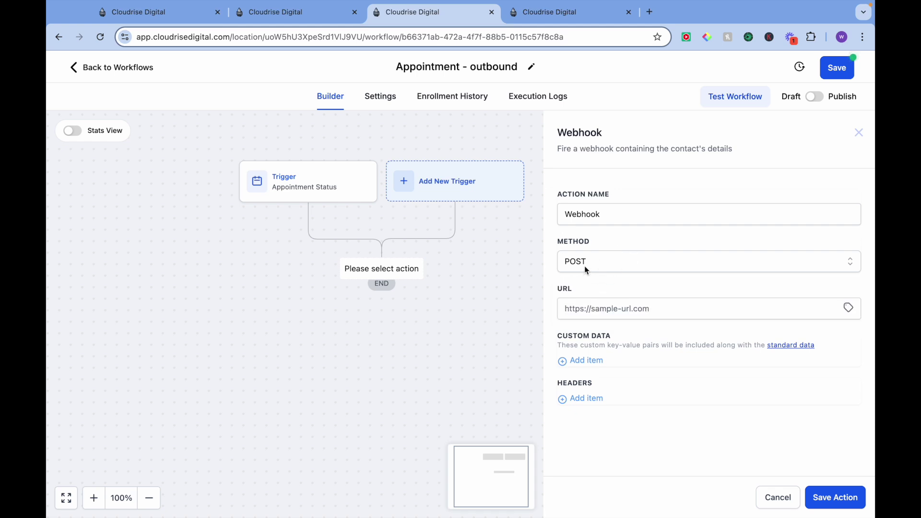
click(596, 309)
click(604, 292)
click(292, 17)
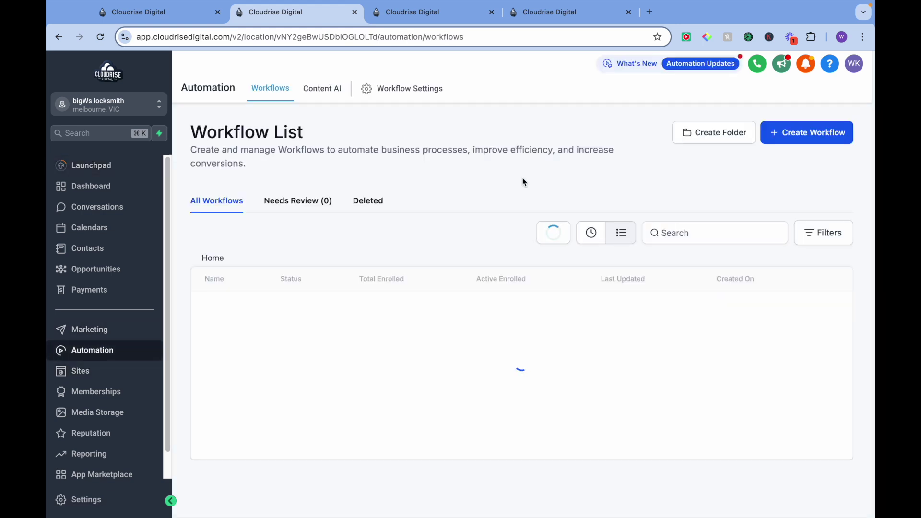
Create another workflow from scratch named 'Appointment - Inbound'
click(796, 137)
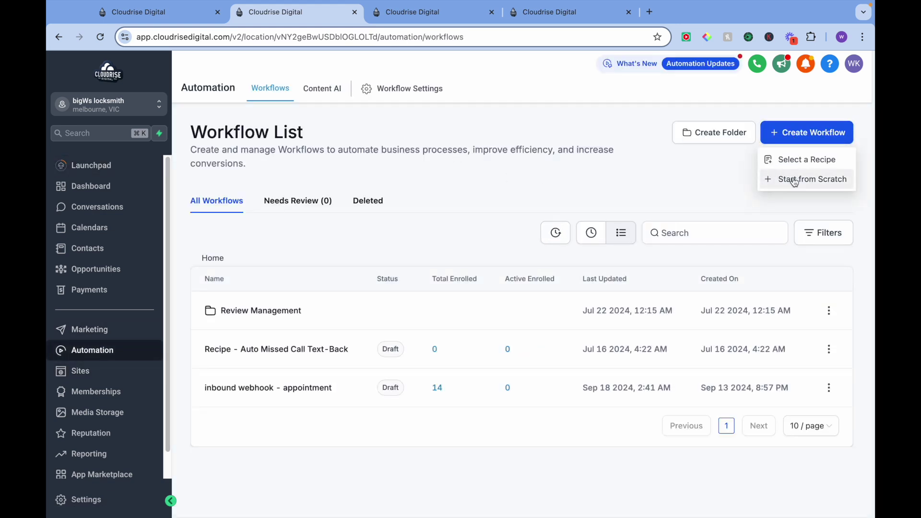
click(788, 179)
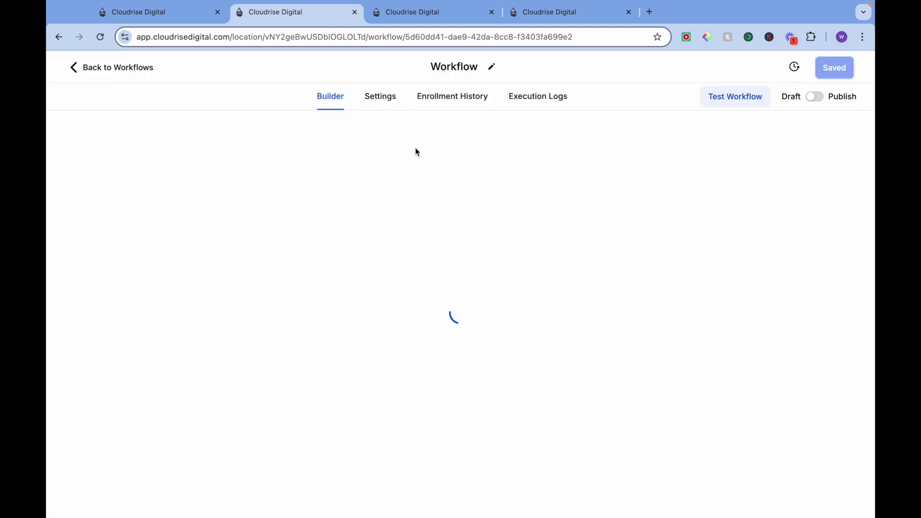
click(448, 67)
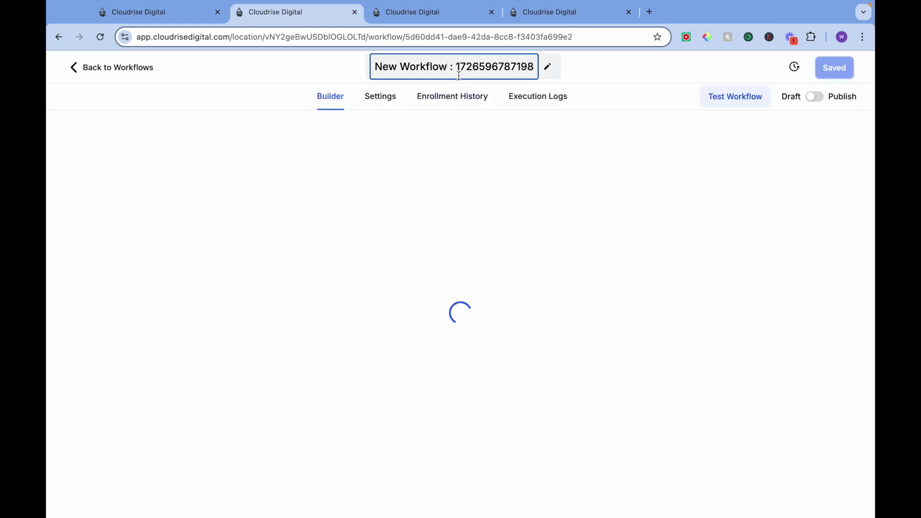
key(ctrl+a)
text(Appont)
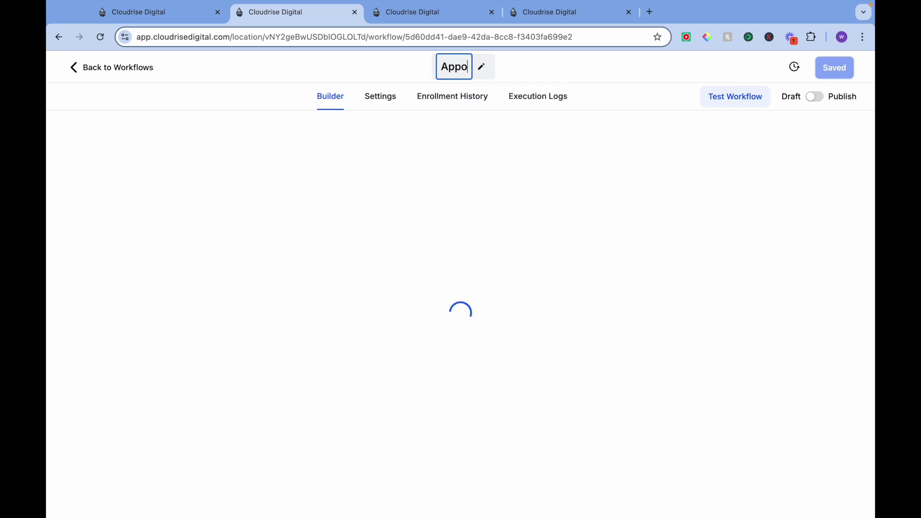
key(BackSpace)
key(BackSpace)
text(intment - Inbound)
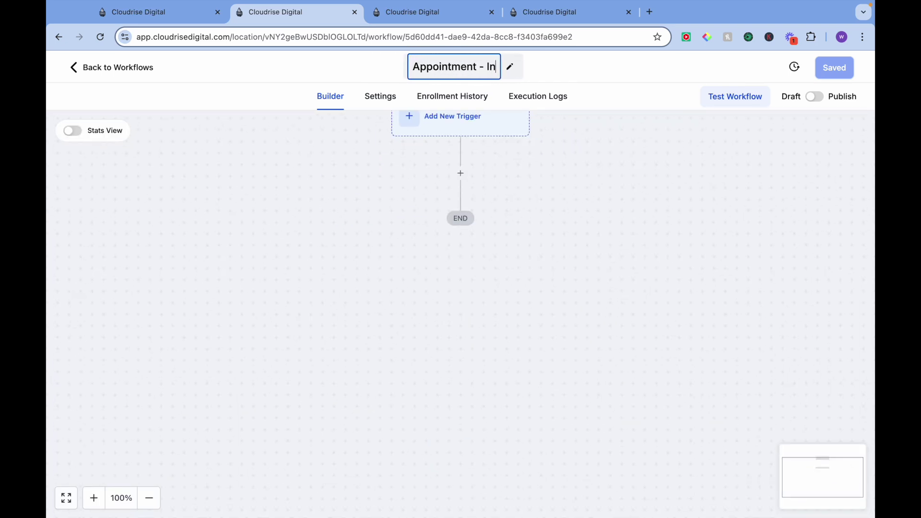
click(614, 208)
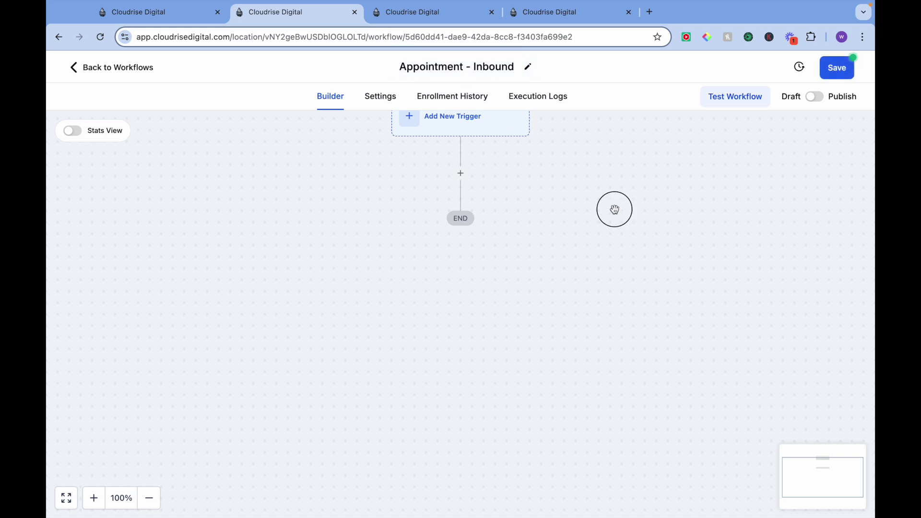
Set Inbound Webhook as its trigger, then return to the outbound Webhook settings
click(372, 245)
click(627, 195)
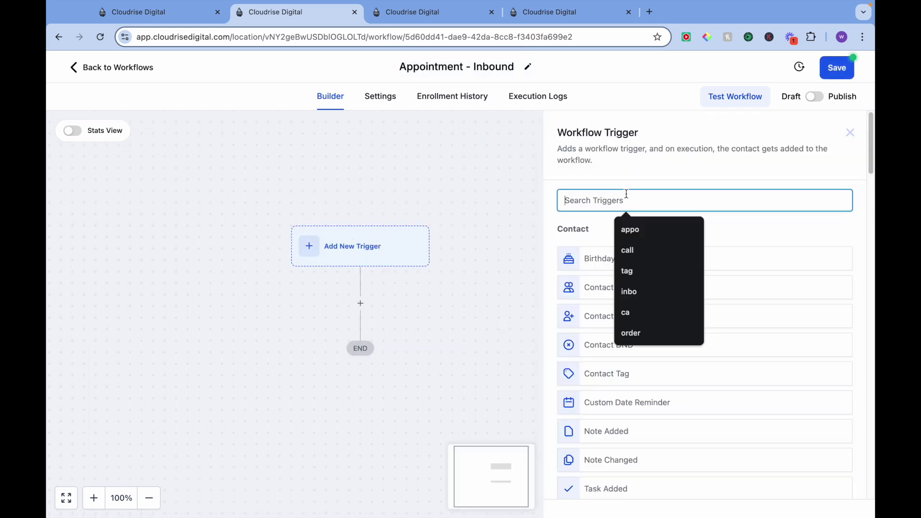
text(web)
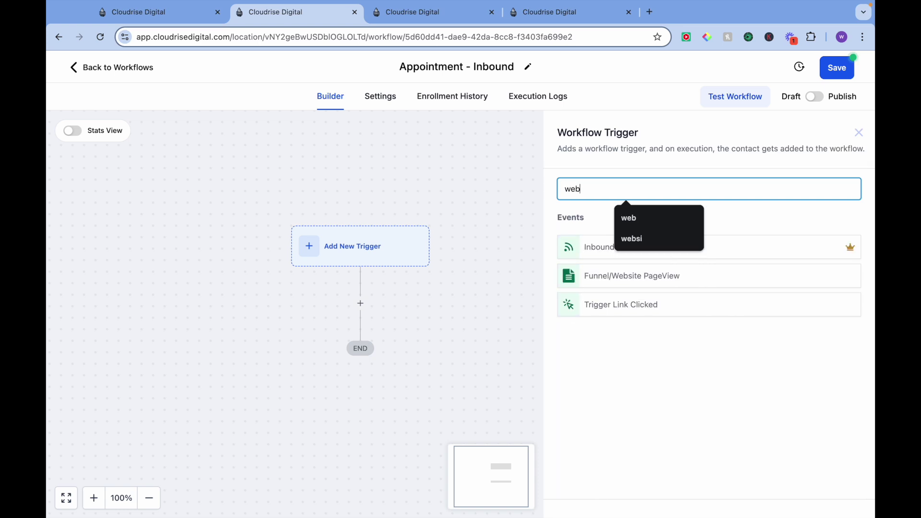
click(738, 425)
click(681, 248)
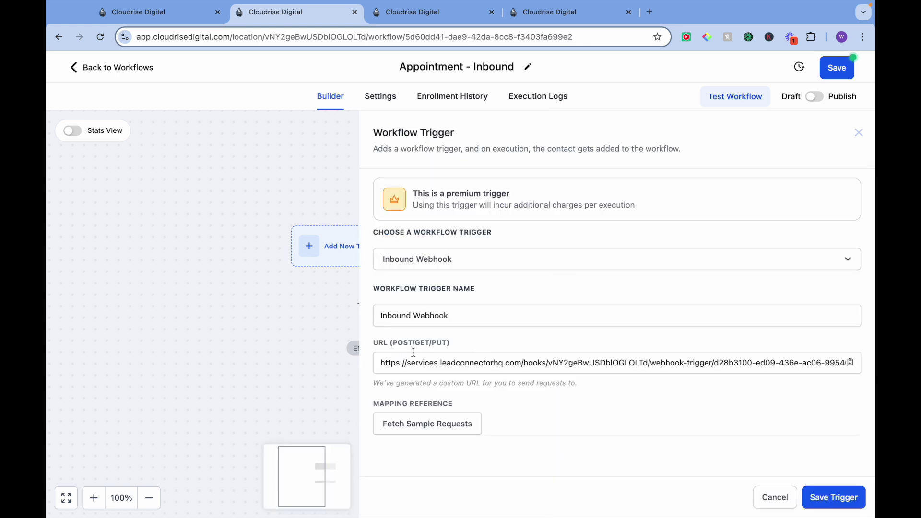
click(451, 12)
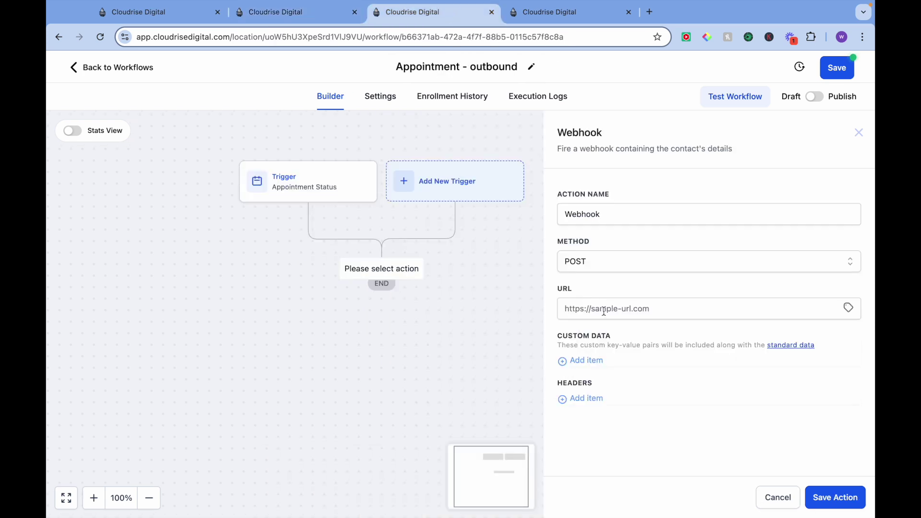
Paste the copied inbound webhook URL into the Webhook action, save it, publish and save
click(320, 15)
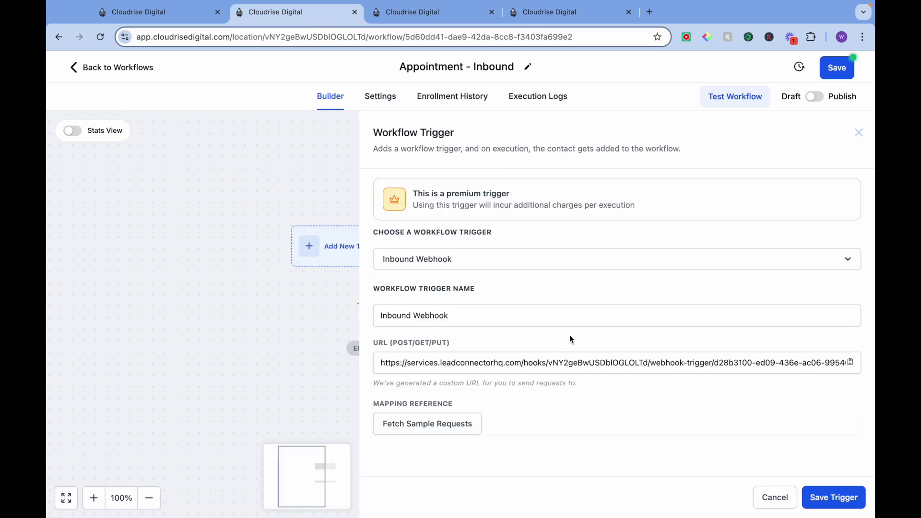
click(853, 369)
click(423, 17)
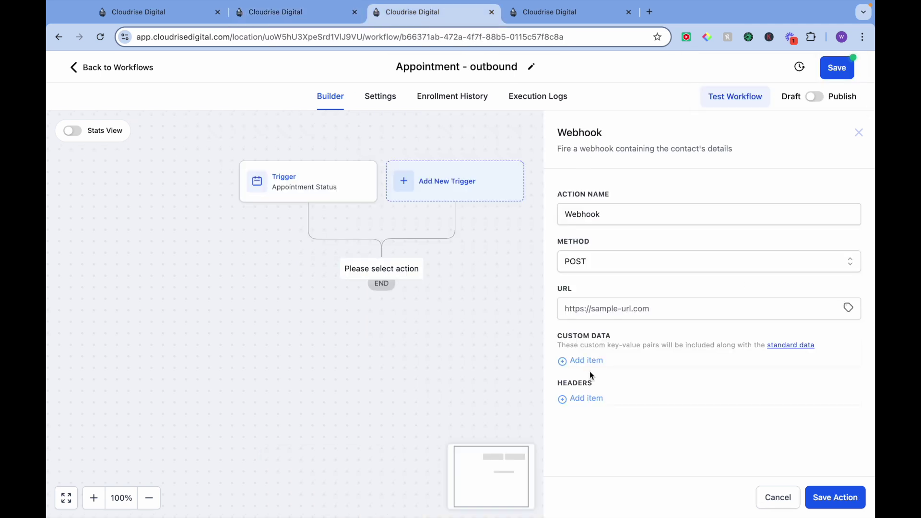
click(608, 310)
click(670, 336)
click(837, 499)
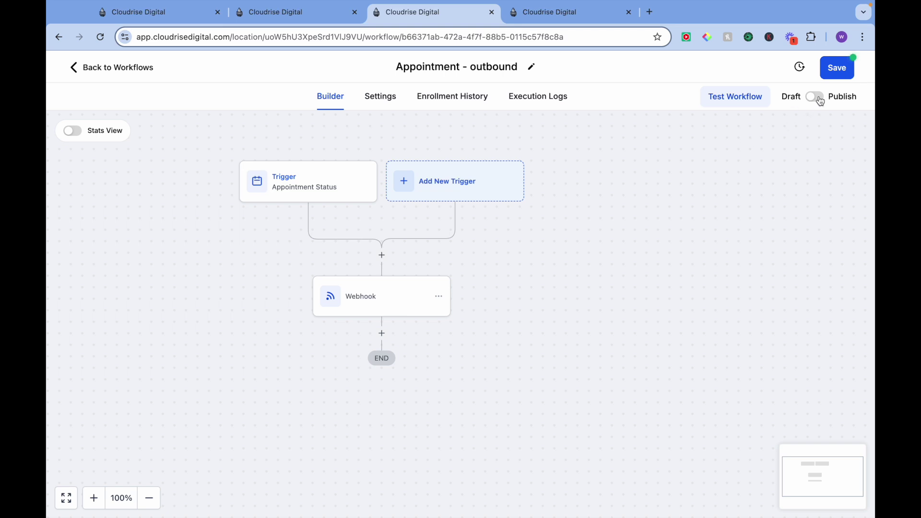
click(819, 102)
click(839, 71)
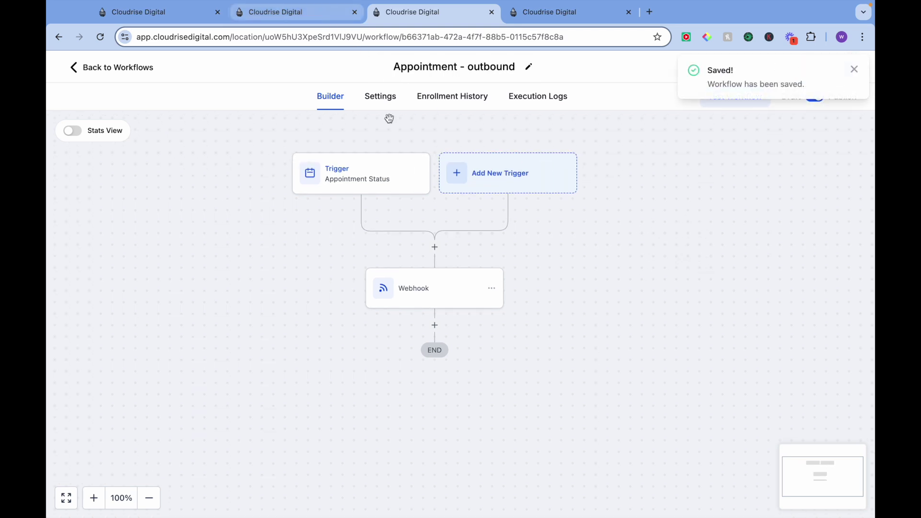
Review the outbound workflow's trigger and Webhook action settings without changes
click(376, 178)
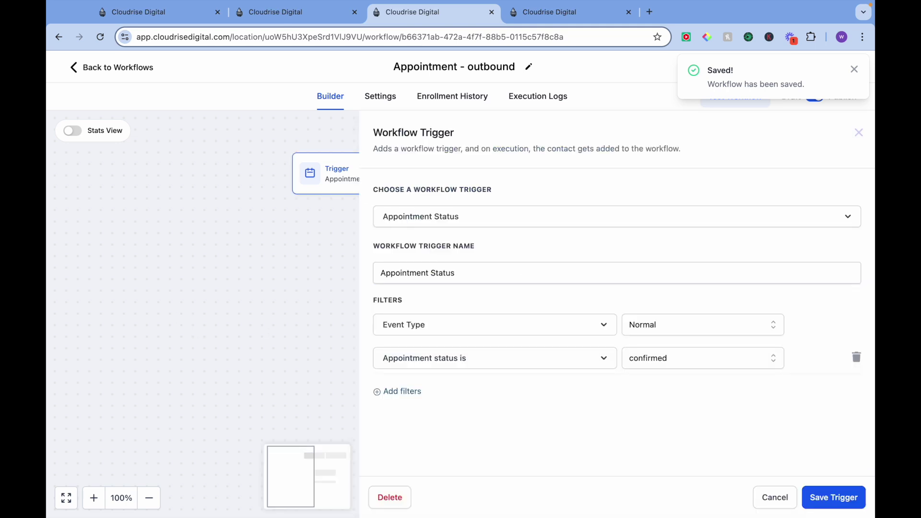
click(775, 497)
click(451, 296)
click(301, 246)
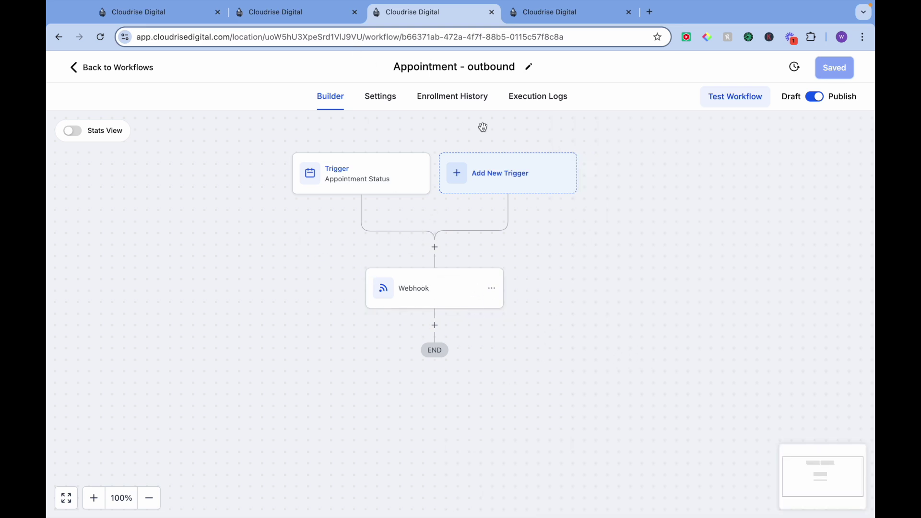
Start fetching sample requests on the inbound trigger and check the outbound execution logs
click(265, 26)
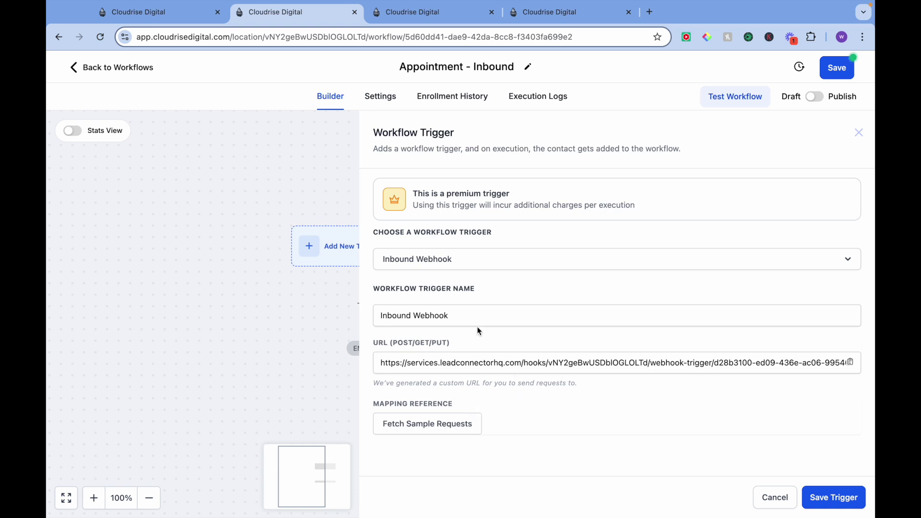
click(462, 428)
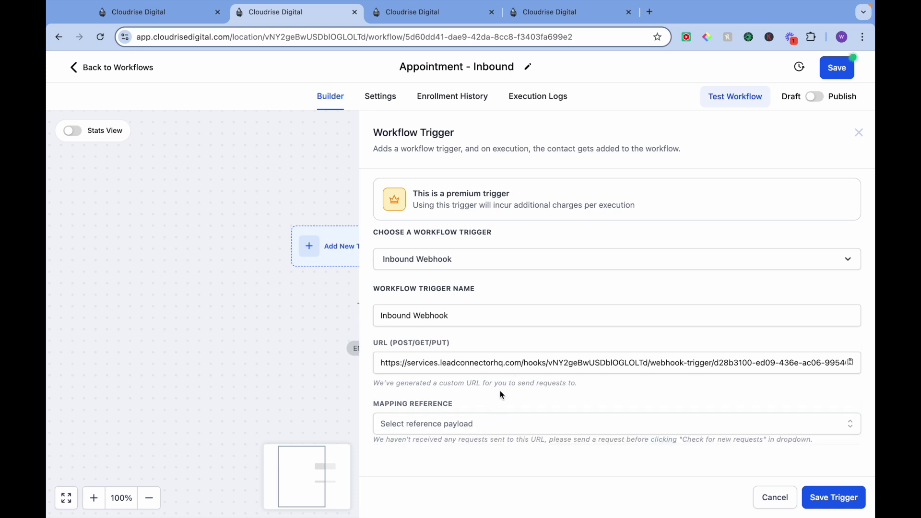
click(450, 12)
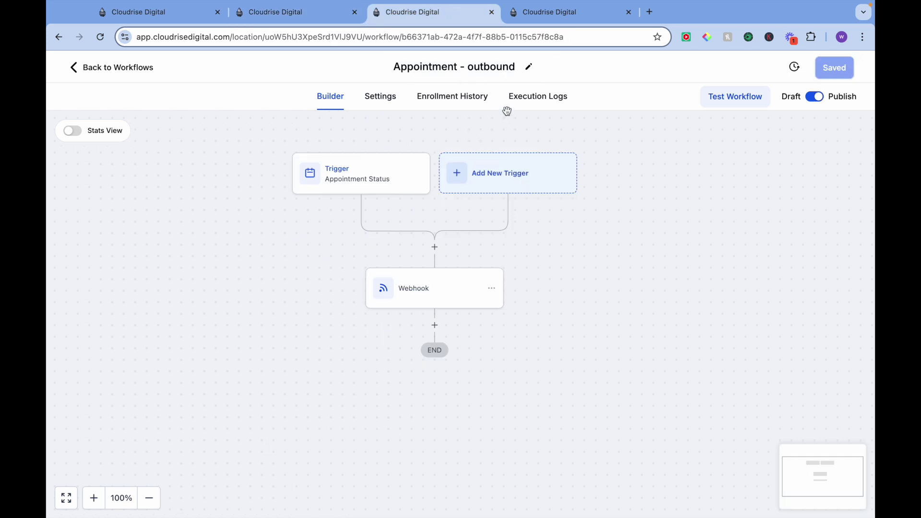
click(547, 100)
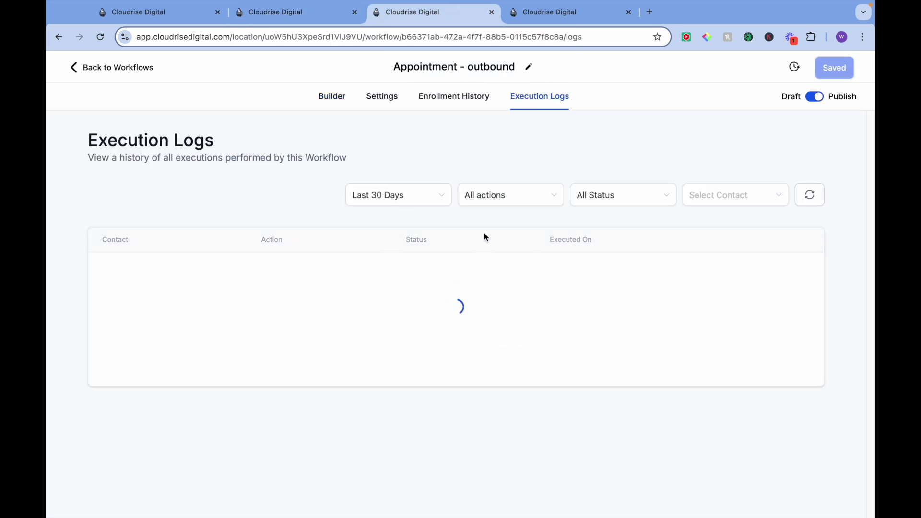
click(338, 98)
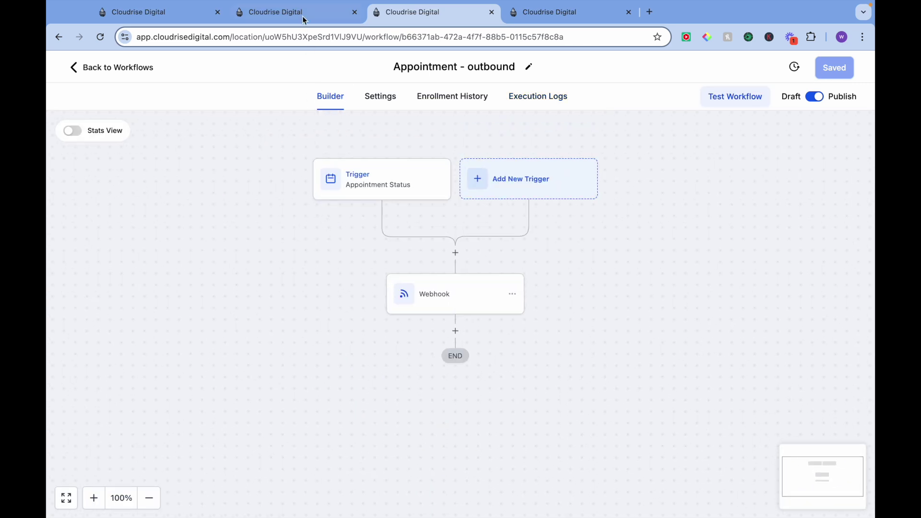
click(304, 14)
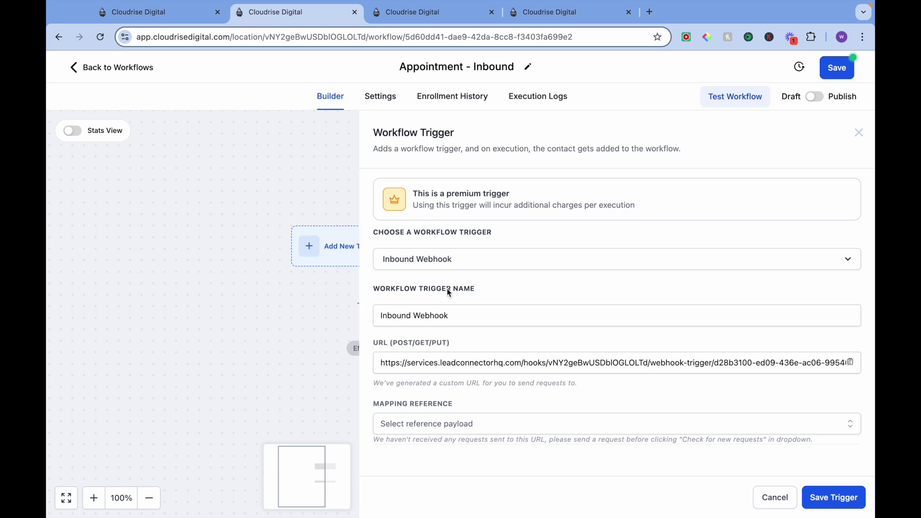
click(578, 15)
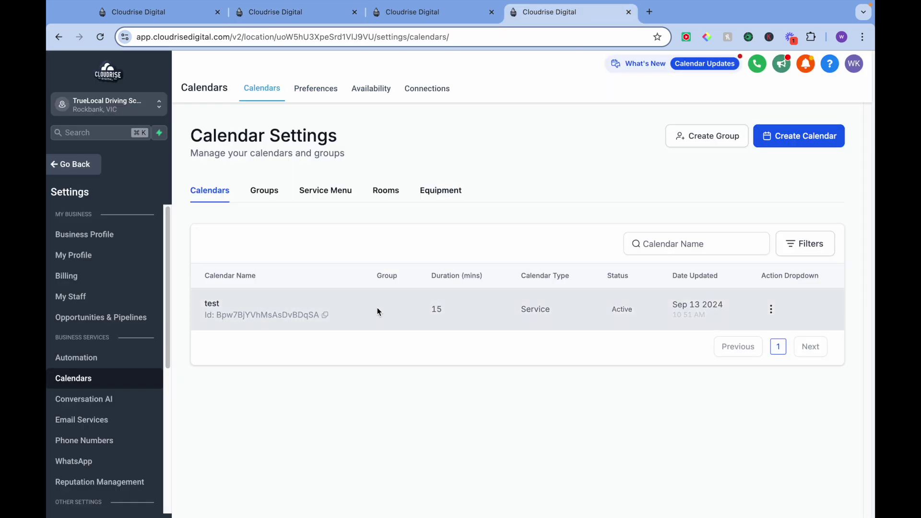
Copy the test calendar's Permanent Link and load the booking page in a new tab
click(769, 312)
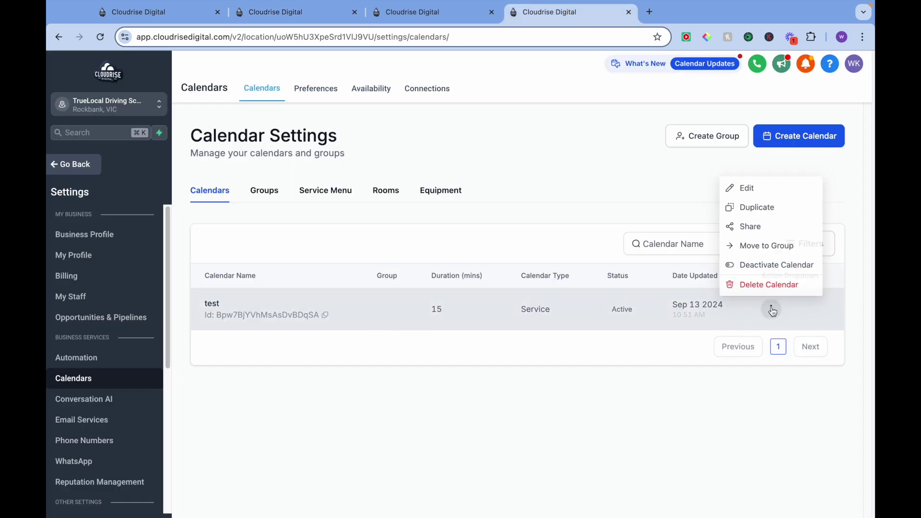
click(773, 229)
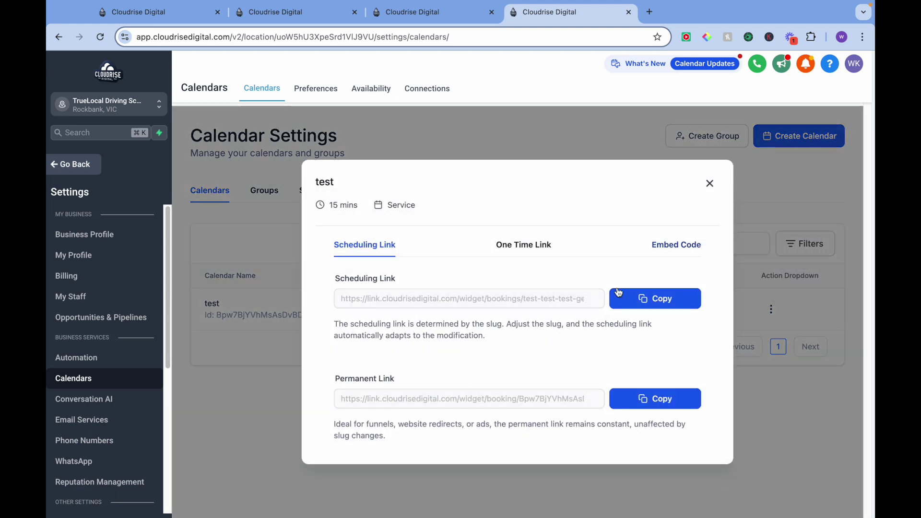
click(631, 408)
click(650, 12)
key(super+v)
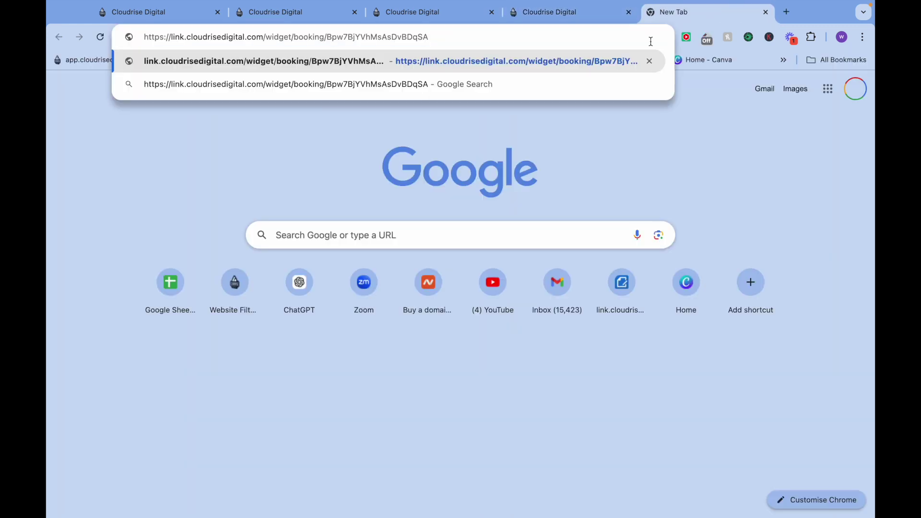
key(Return)
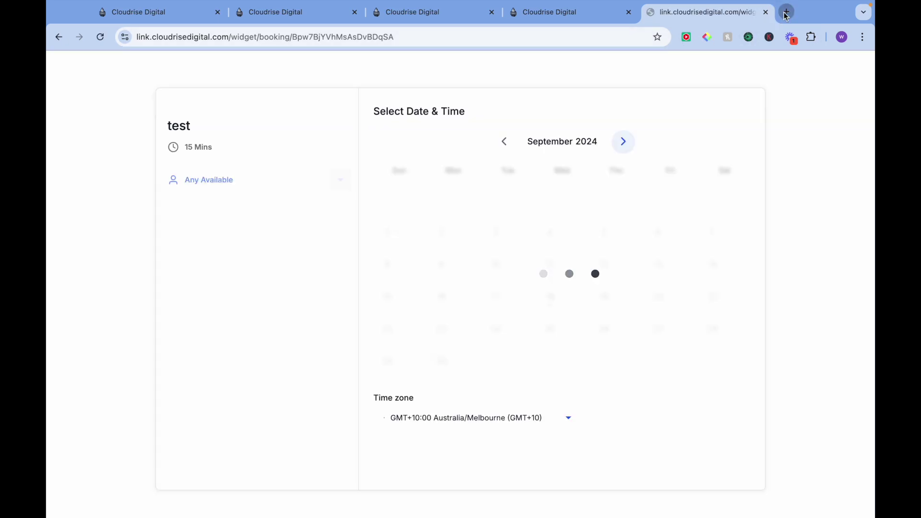
Open temp-mail.org in another new tab
click(787, 12)
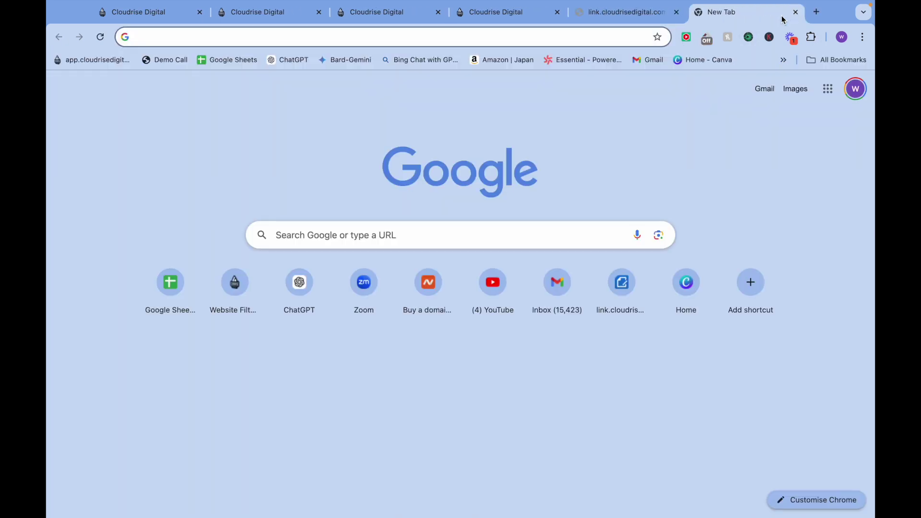
text(tem)
key(Return)
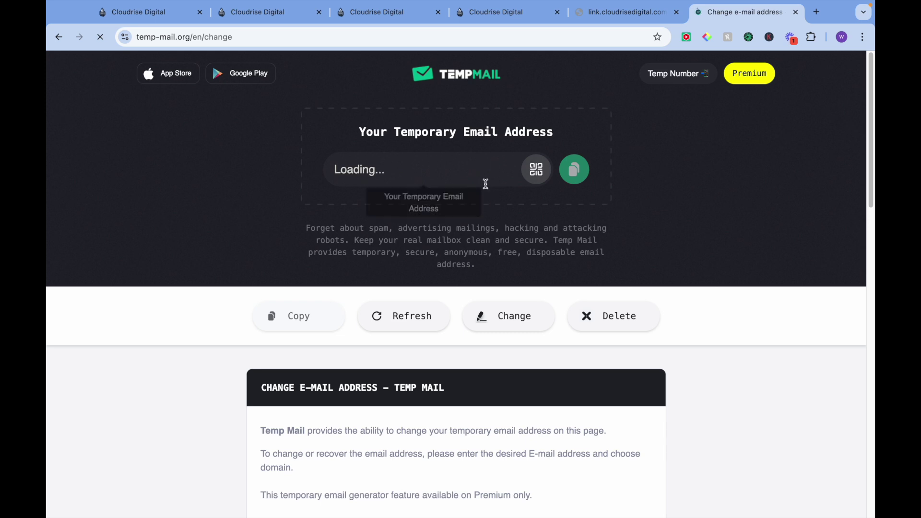
Pick the 08:45 AM Sep 18 slot and enter the contact's first name, last name and phone number
click(619, 13)
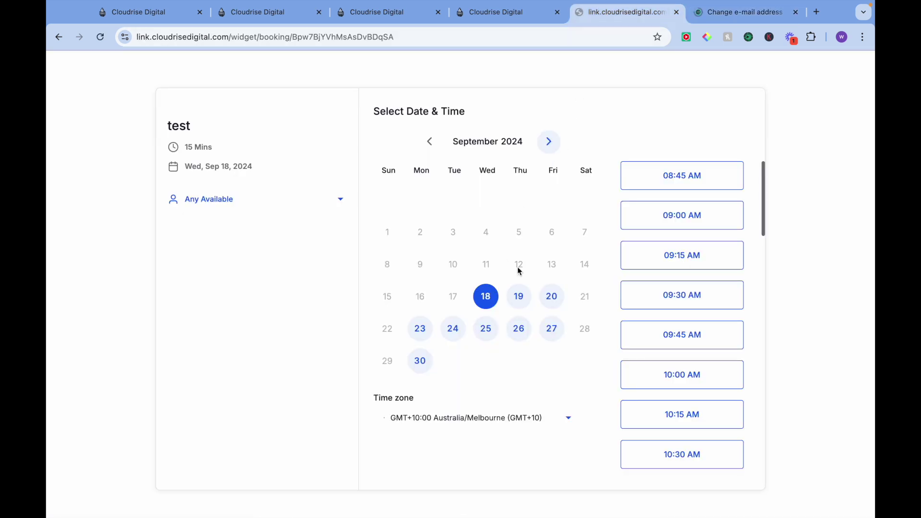
click(699, 183)
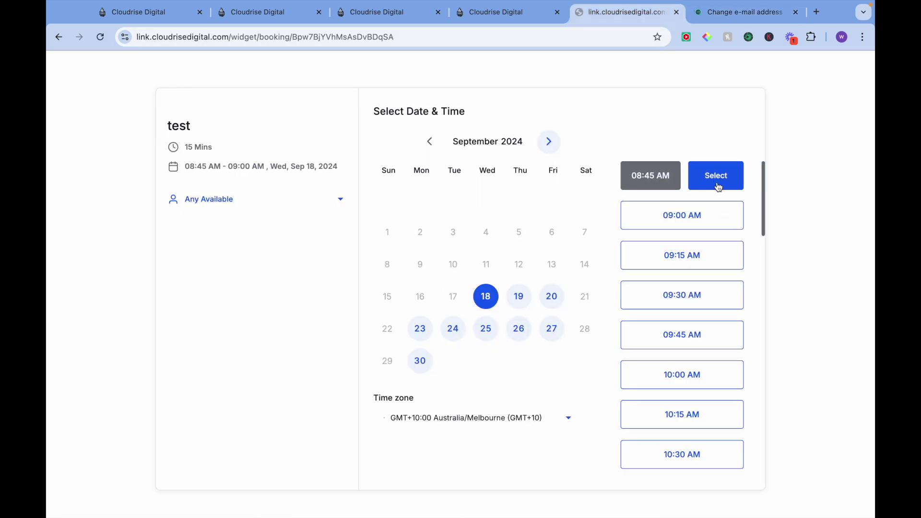
click(718, 188)
click(475, 148)
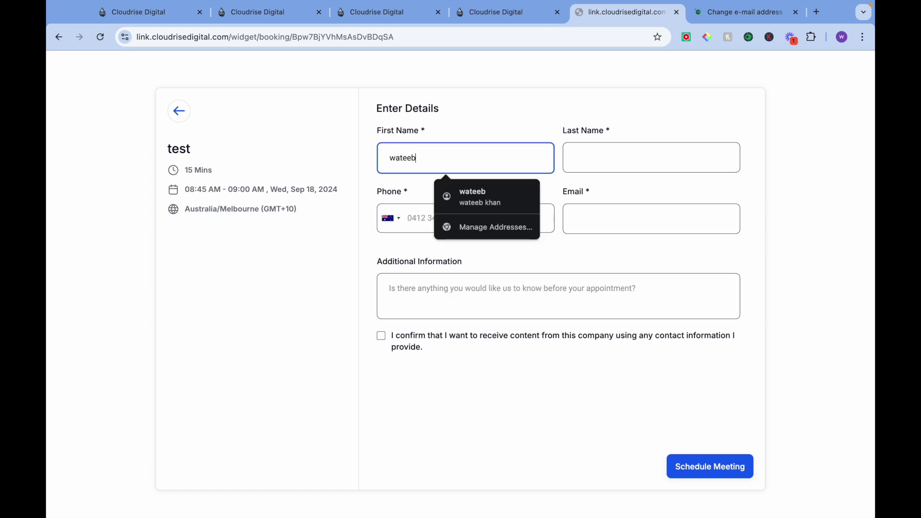
click(651, 158)
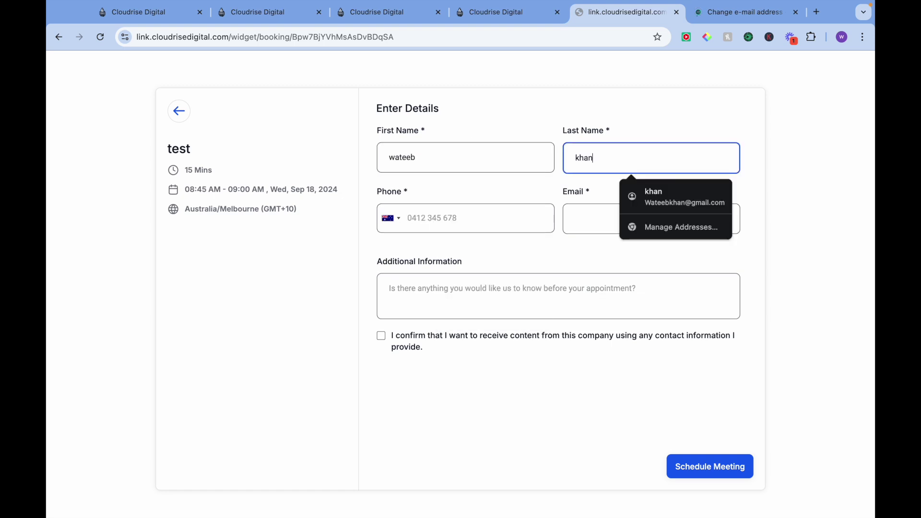
key(Tab)
click(446, 214)
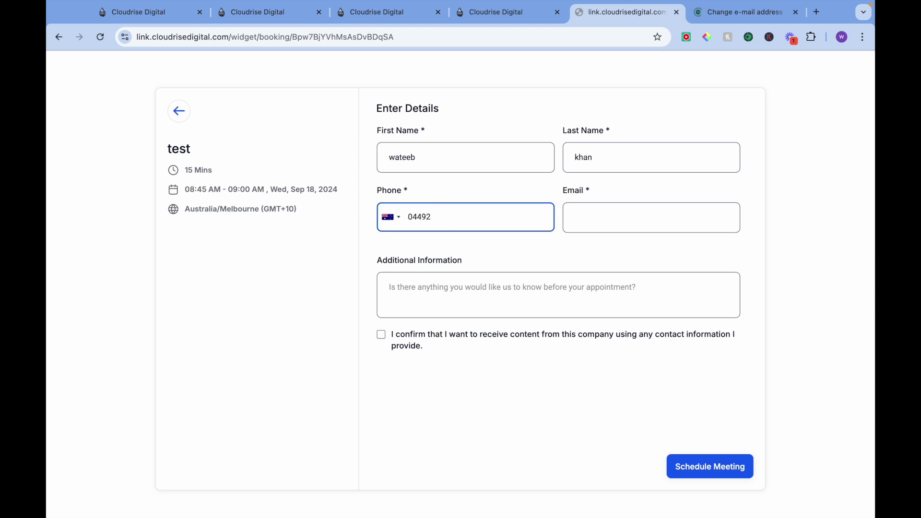
Paste the temporary e-mail address into the Email field and tick the consent checkbox
click(598, 222)
click(721, 18)
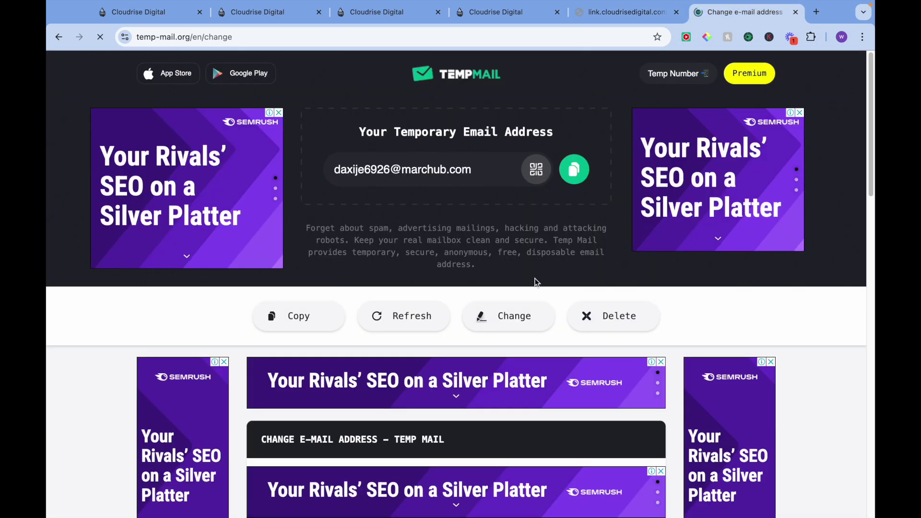
click(573, 168)
click(621, 12)
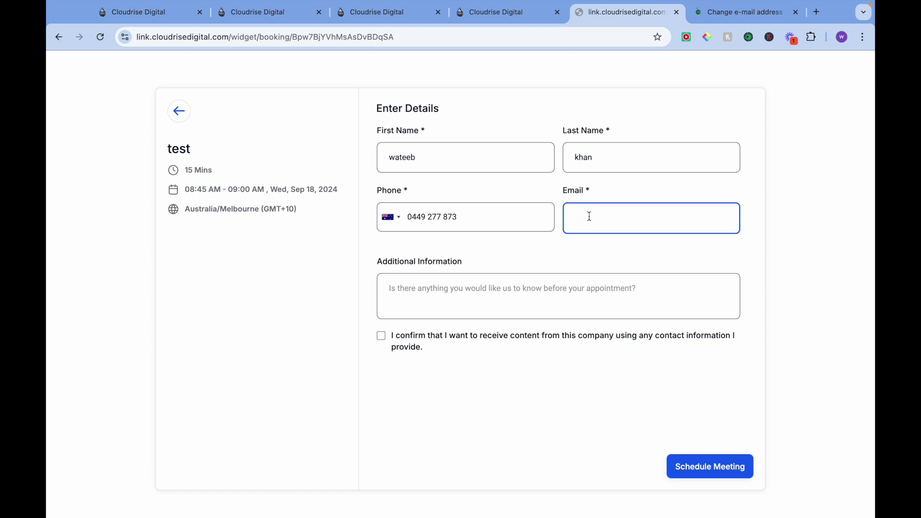
click(749, 12)
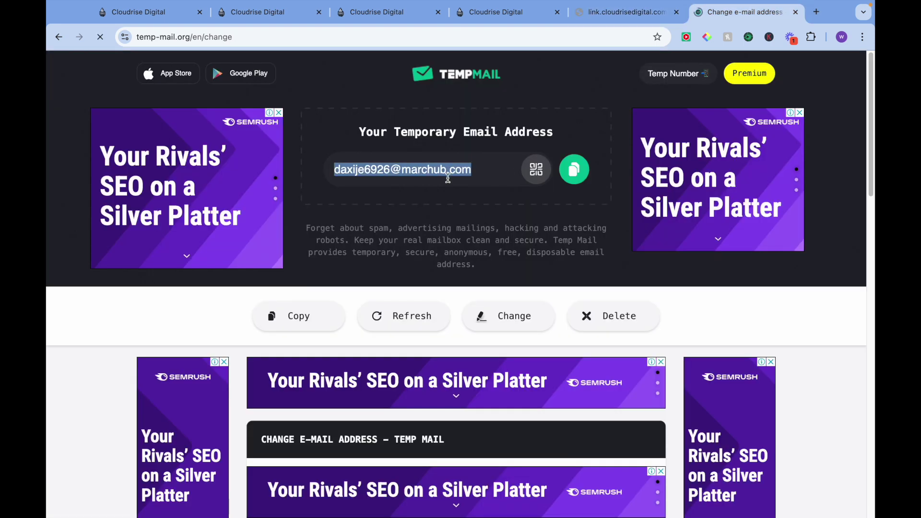
click(460, 191)
click(606, 19)
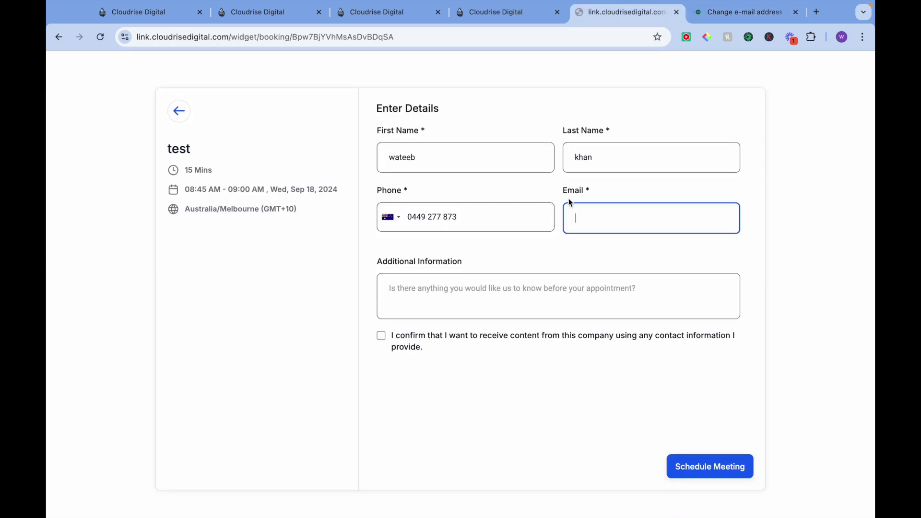
key(super+v)
click(603, 251)
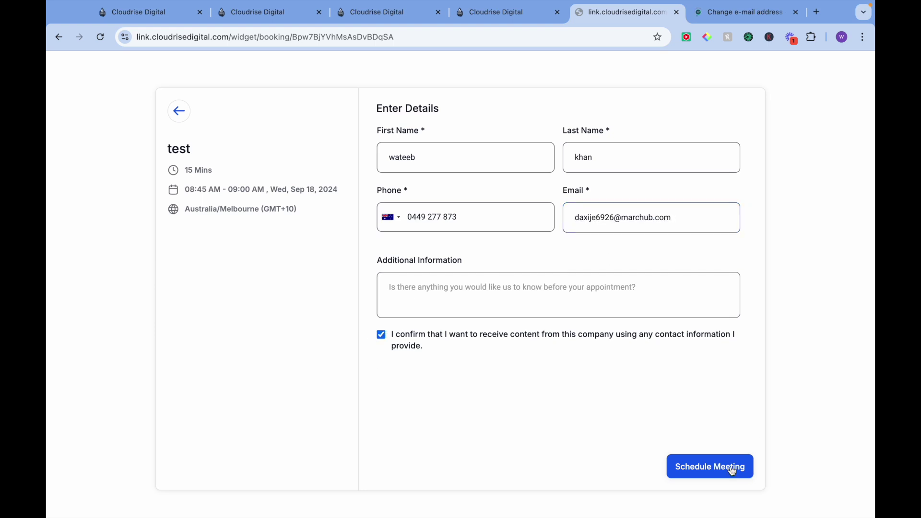
click(528, 12)
click(393, 12)
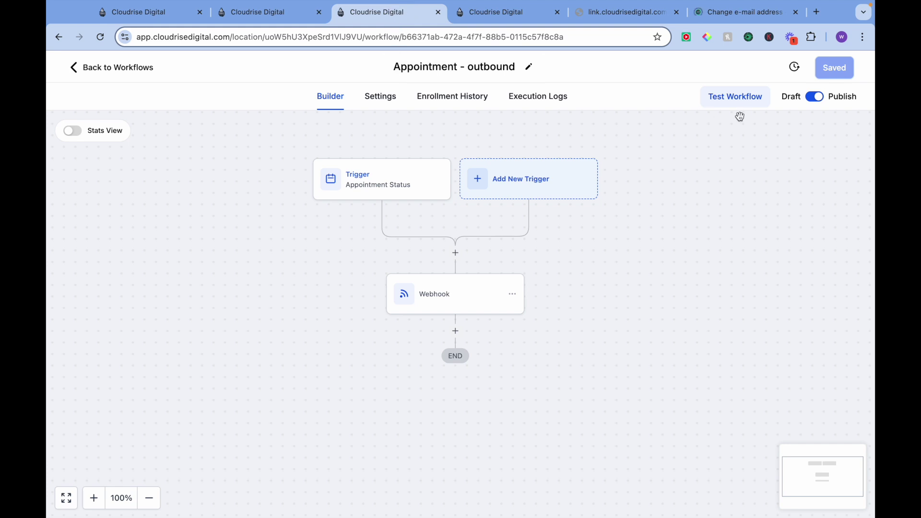
Stay on the inbound workflow, publish and save it, then check the outbound execution logs
click(315, 15)
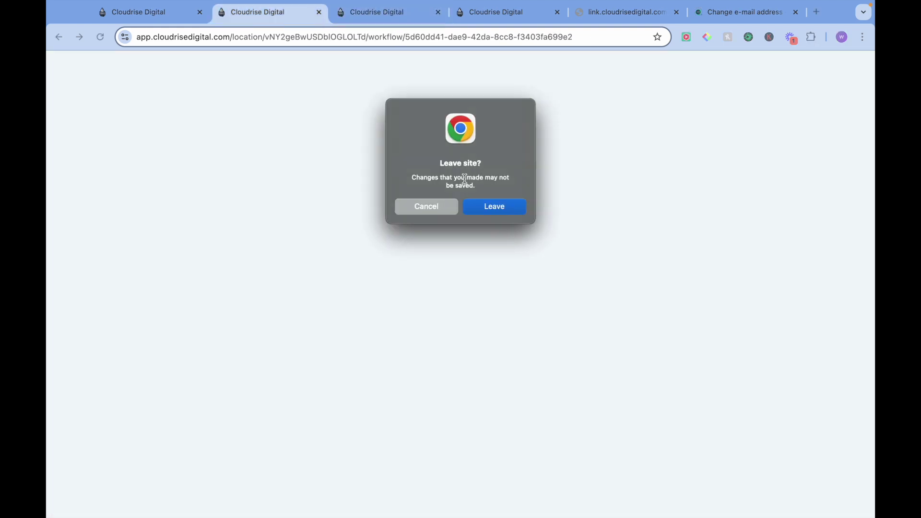
click(448, 207)
click(816, 99)
click(835, 74)
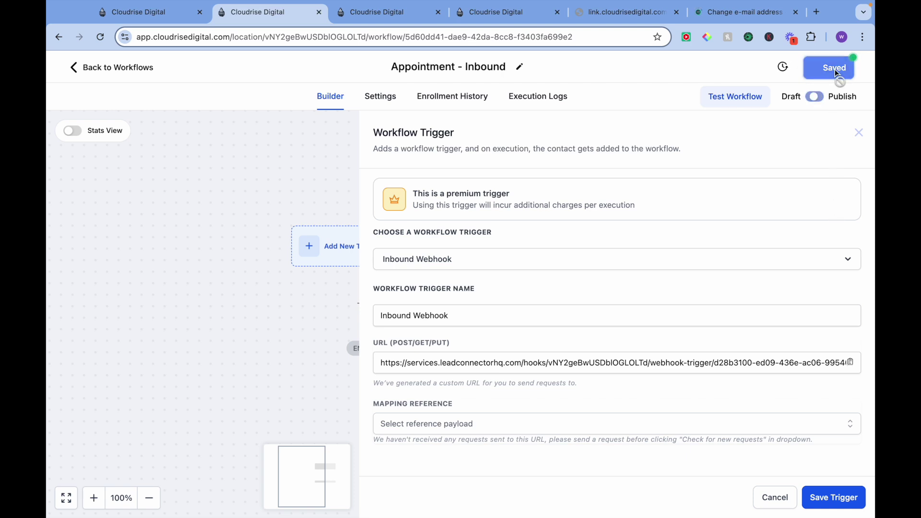
click(382, 11)
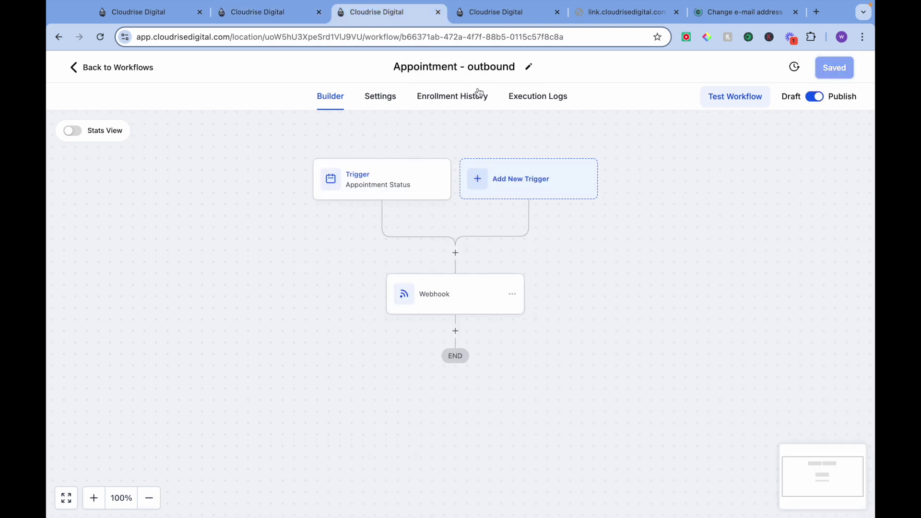
click(540, 99)
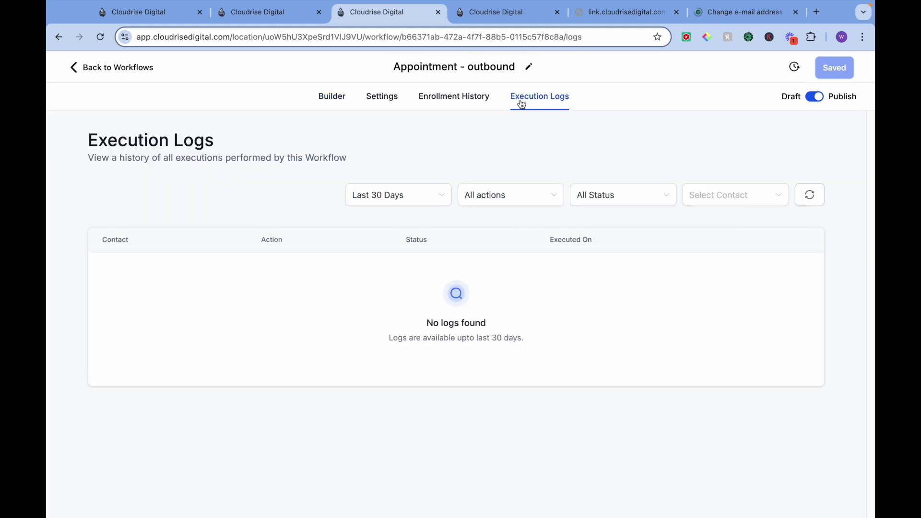
Schedule the test booking and reload the outbound workflow's execution logs to confirm the webhook ran
click(619, 12)
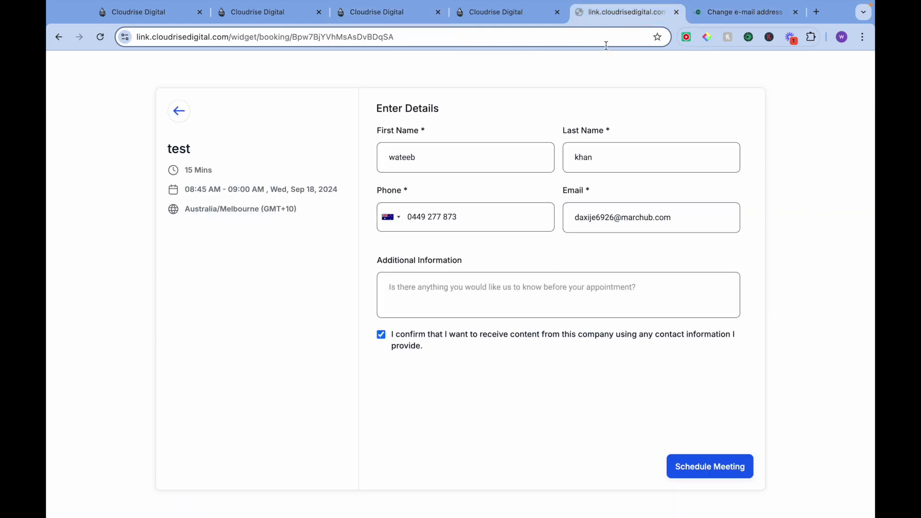
click(691, 467)
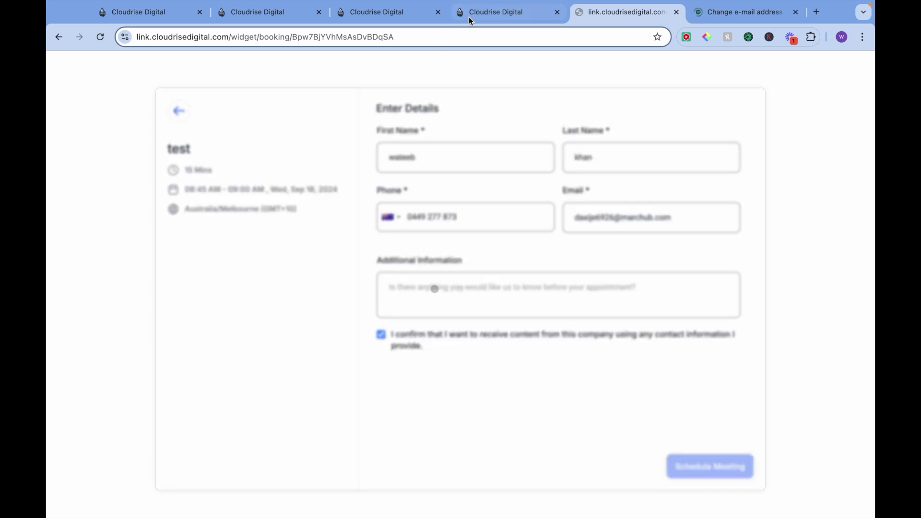
click(398, 13)
click(269, 12)
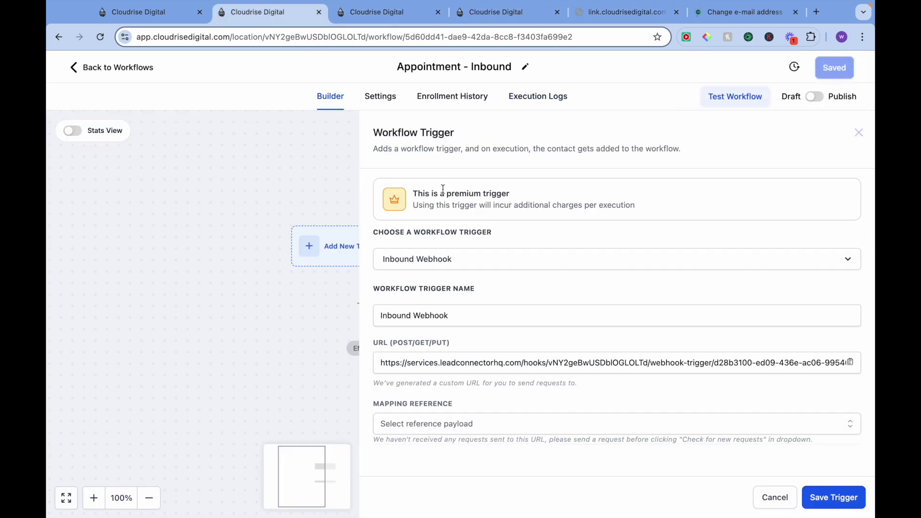
click(410, 16)
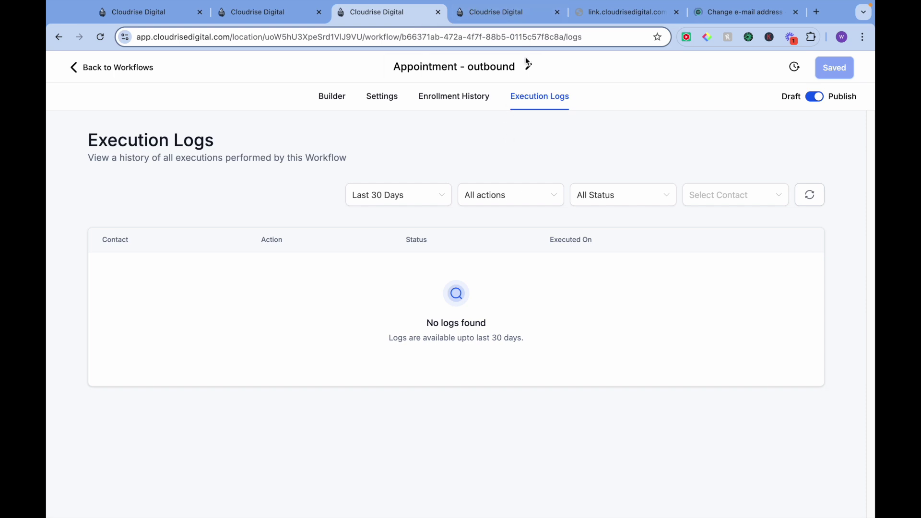
click(511, 18)
click(397, 7)
click(337, 98)
click(523, 97)
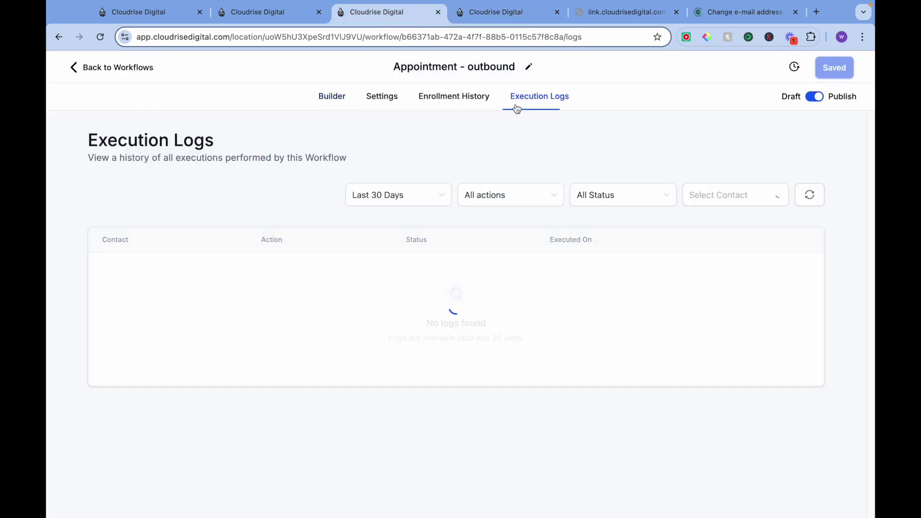
click(338, 103)
click(494, 15)
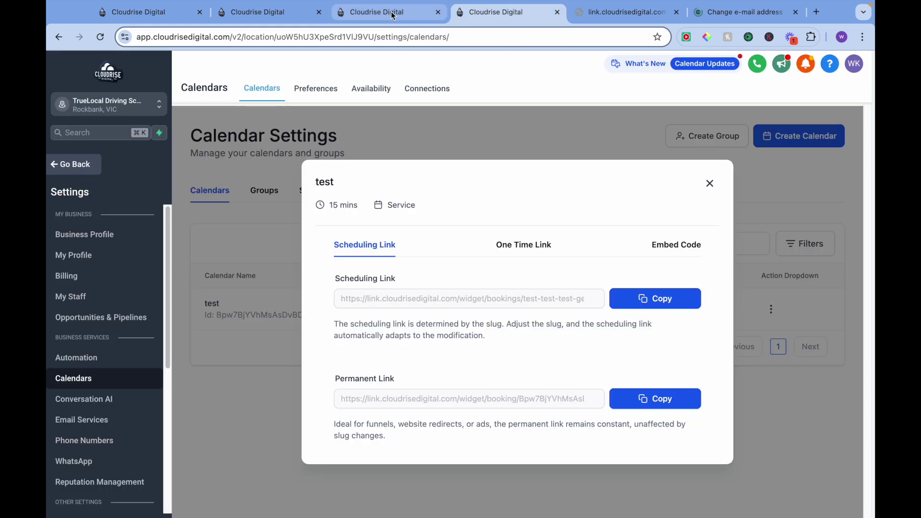
click(394, 14)
key(ctrl+shift+Tab)
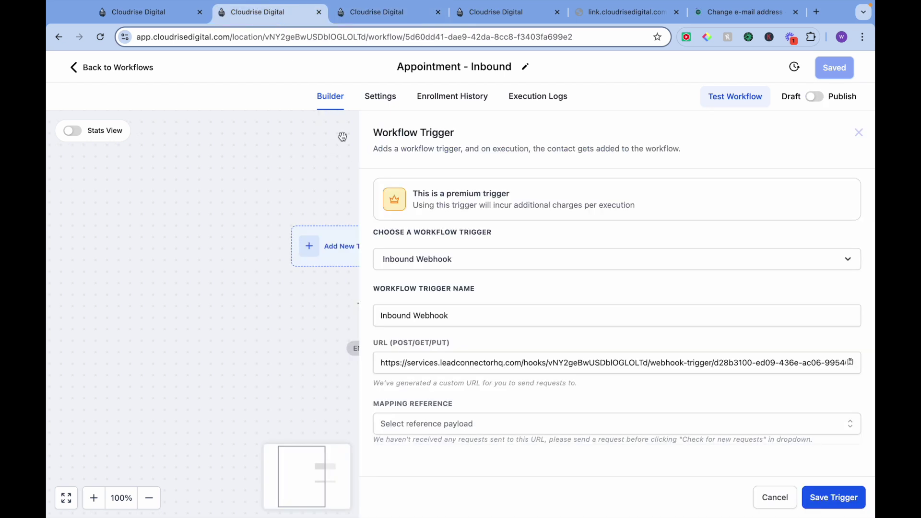
Use the 2024-09-18 received request as mapping reference, review its payload, and save the trigger
click(515, 424)
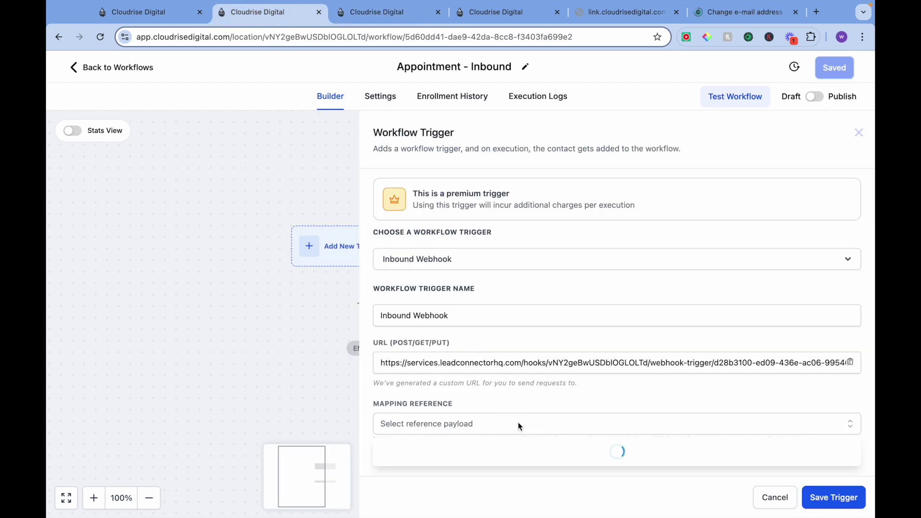
click(545, 443)
scroll(624, 365, down, 5)
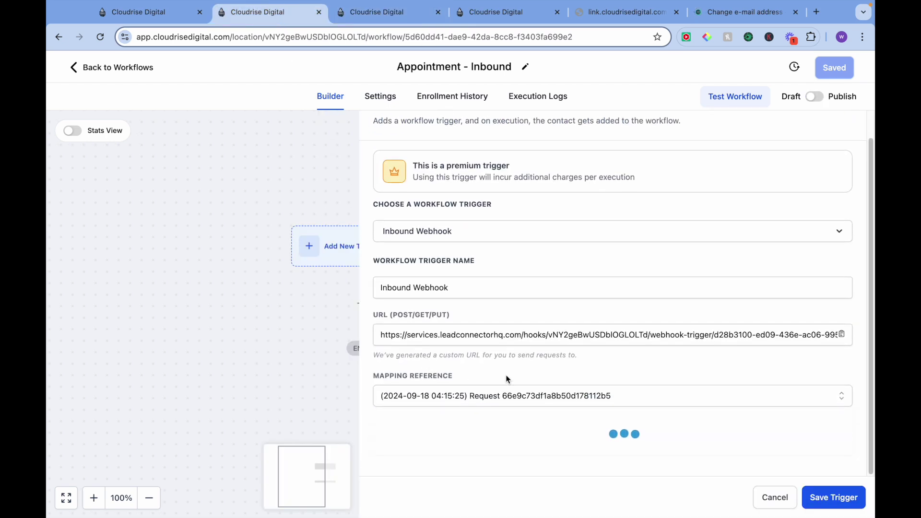
scroll(627, 364, down, 10)
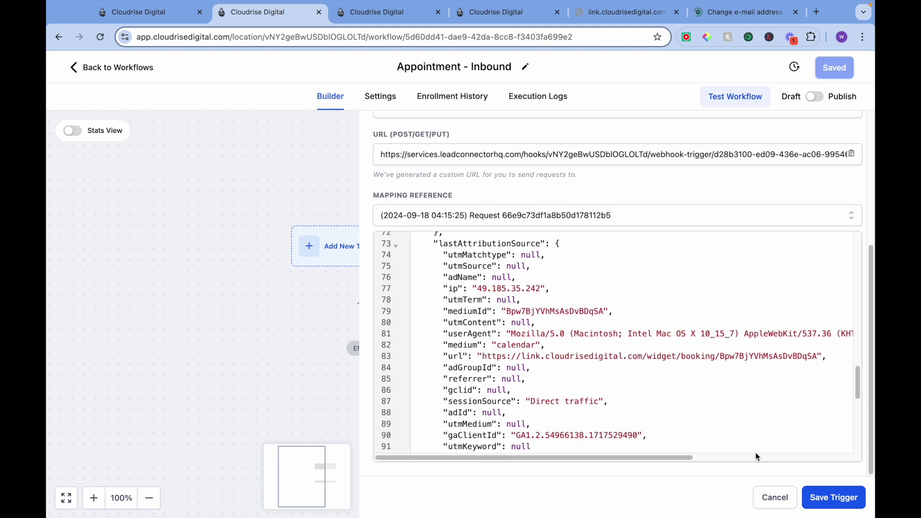
scroll(585, 331, up, 15)
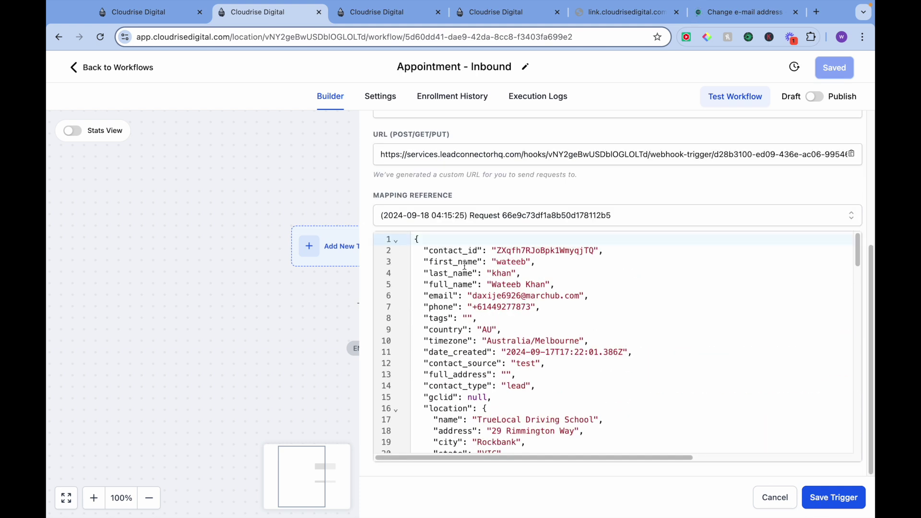
drag(427, 262, 556, 296)
click(445, 298)
click(834, 498)
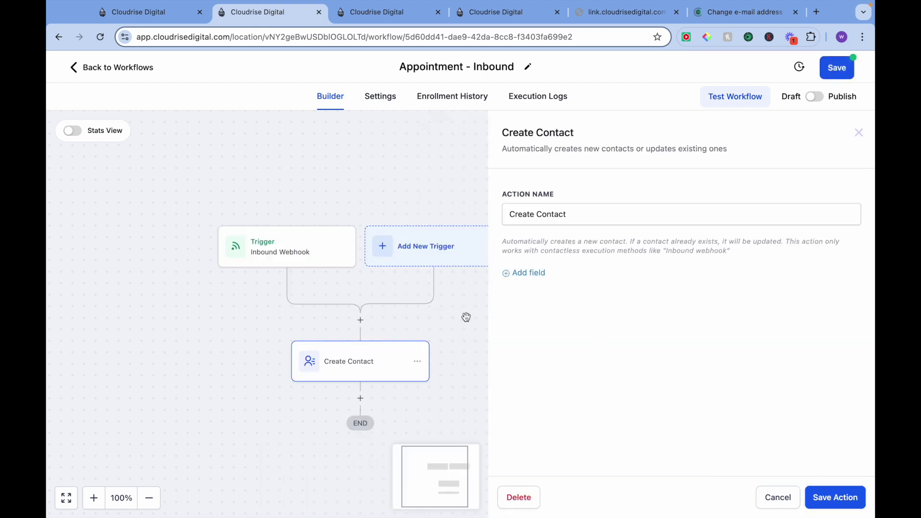
Save the Create Contact action and focus its action name
drag(467, 317, 456, 264)
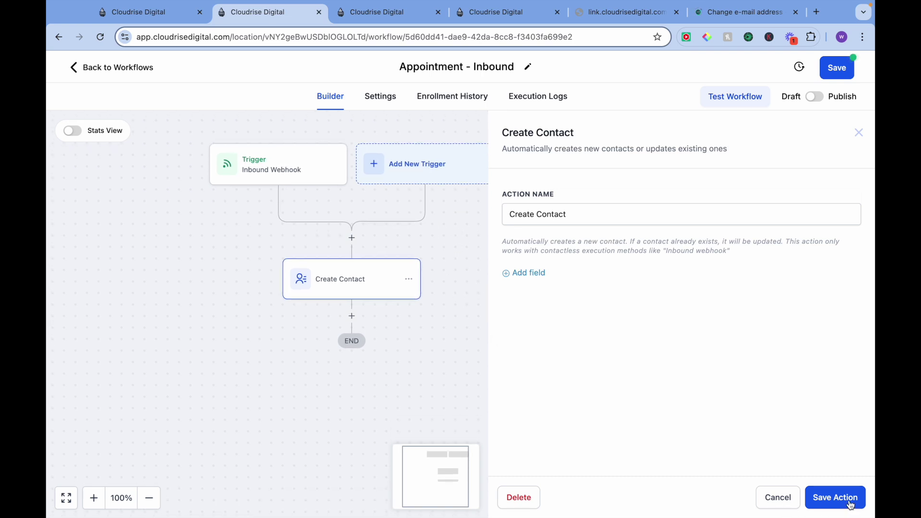
click(835, 498)
click(650, 243)
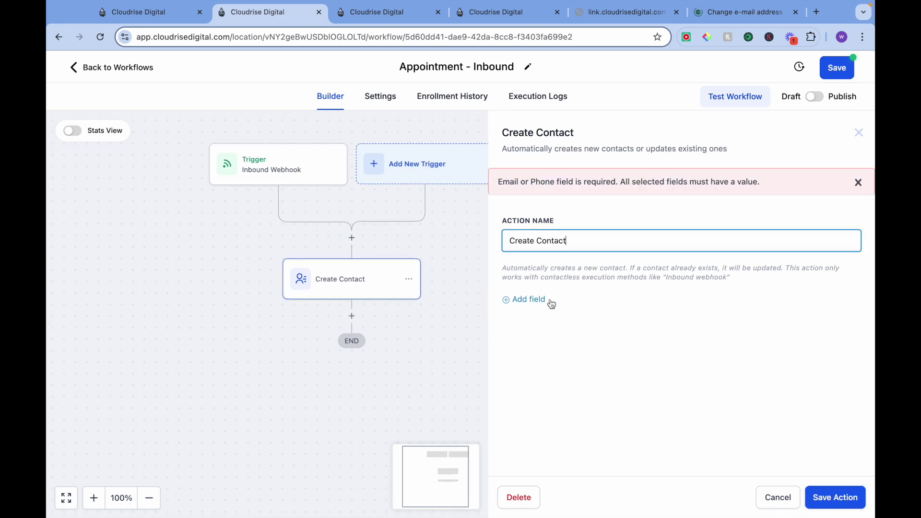
Add a Contact Type field filled from the Inbound Webhook Trigger's contact_type value
click(542, 300)
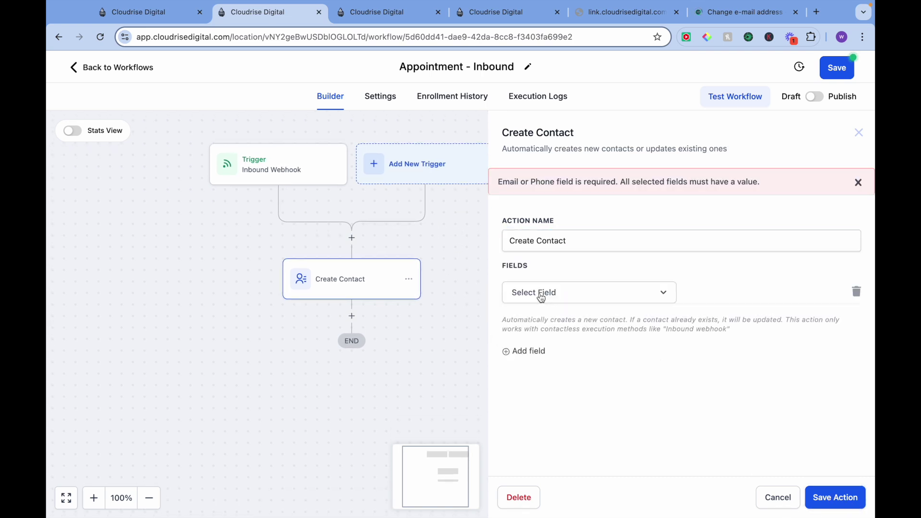
click(565, 294)
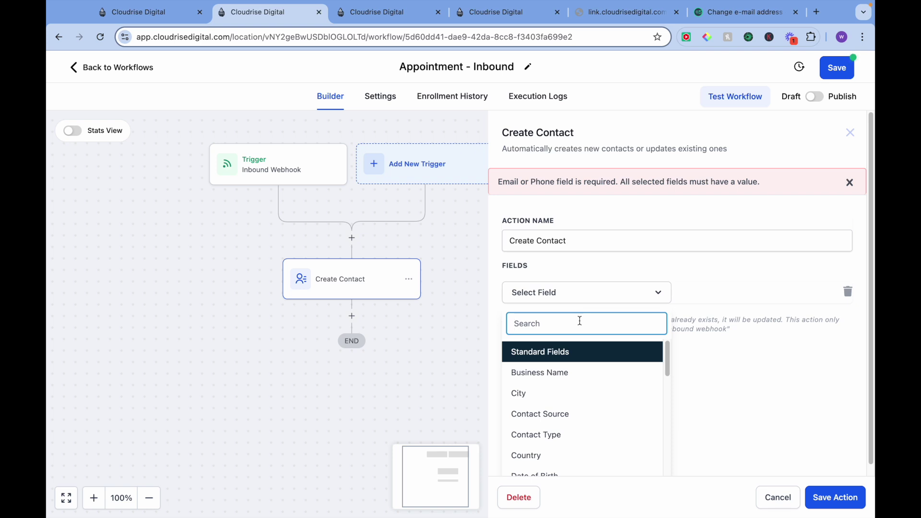
text(c)
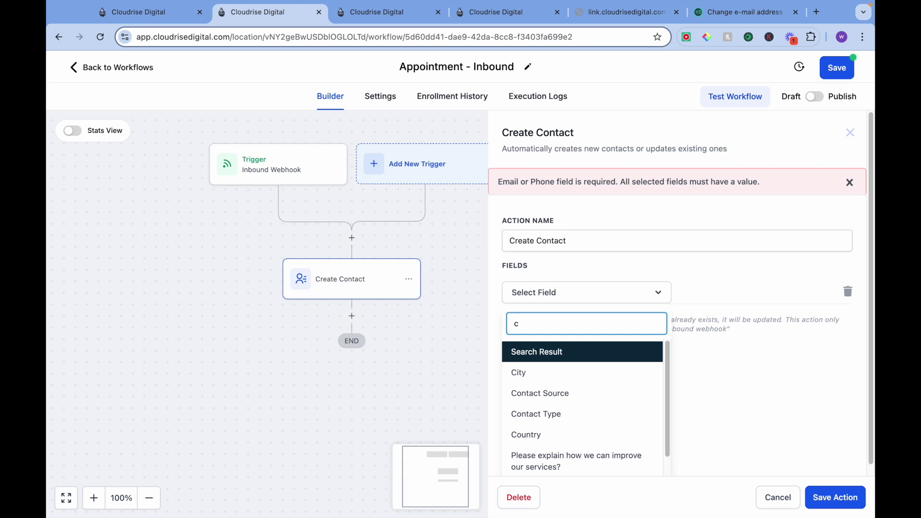
text(on)
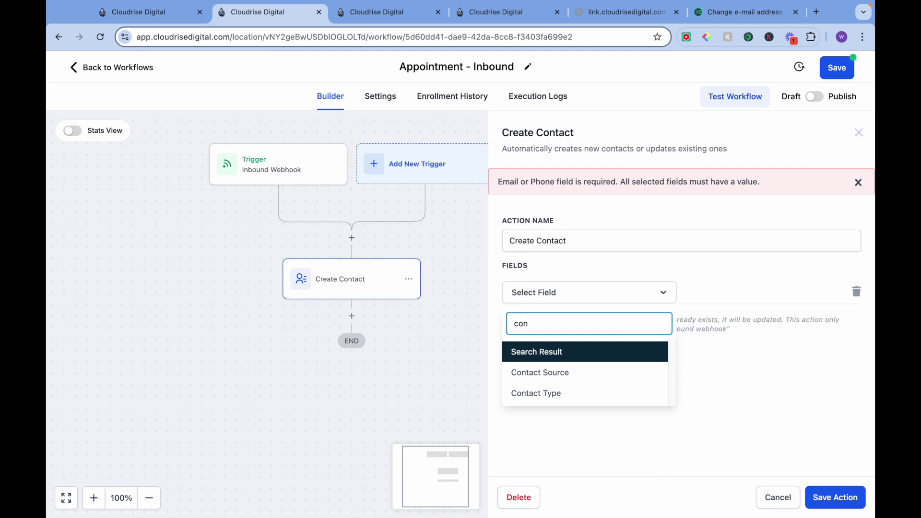
text(t)
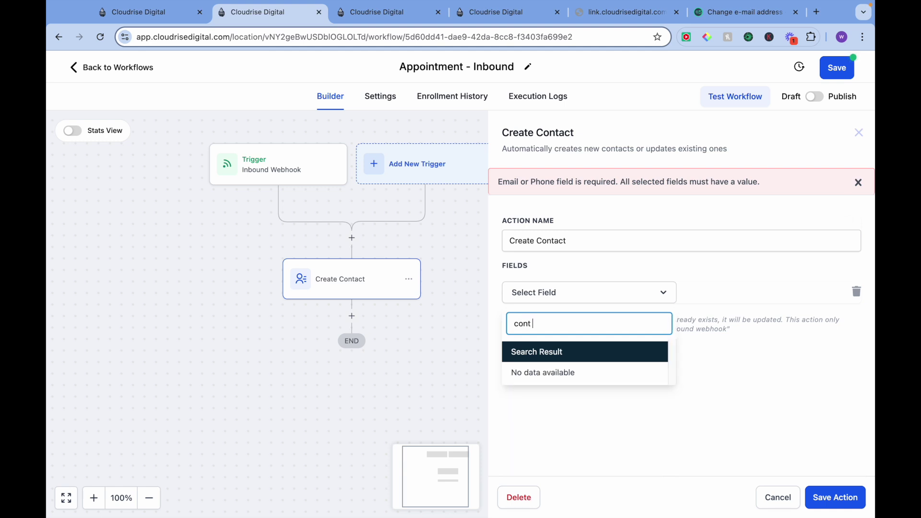
key(BackSpace)
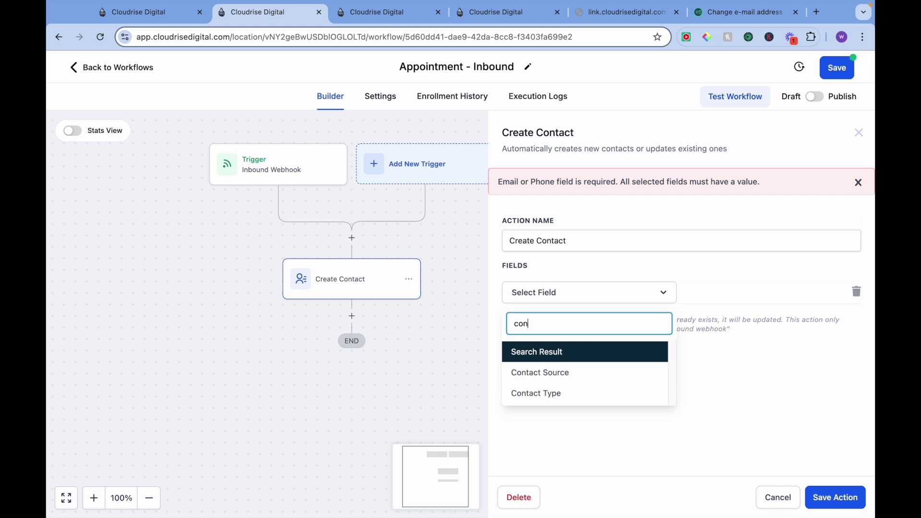
click(584, 395)
click(750, 291)
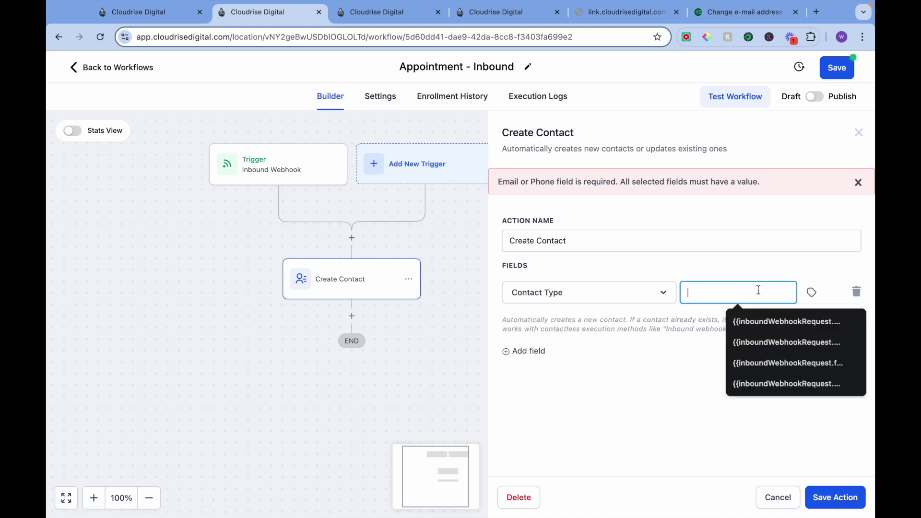
click(809, 293)
click(799, 350)
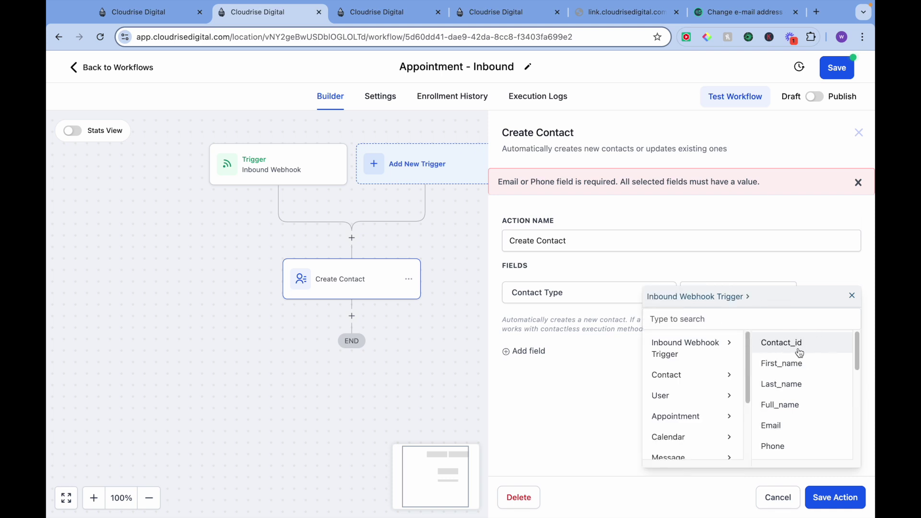
scroll(811, 399, down, 2)
scroll(808, 399, down, 5)
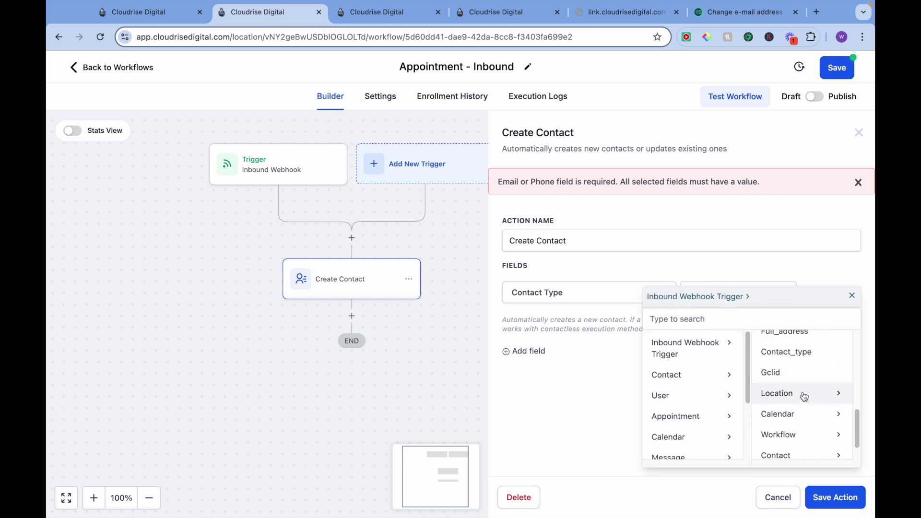
click(794, 350)
Re-paste {{inboundWebhookRequest.contact_type}} into Contact Type, confirm it, and add another field row
triple_click(744, 292)
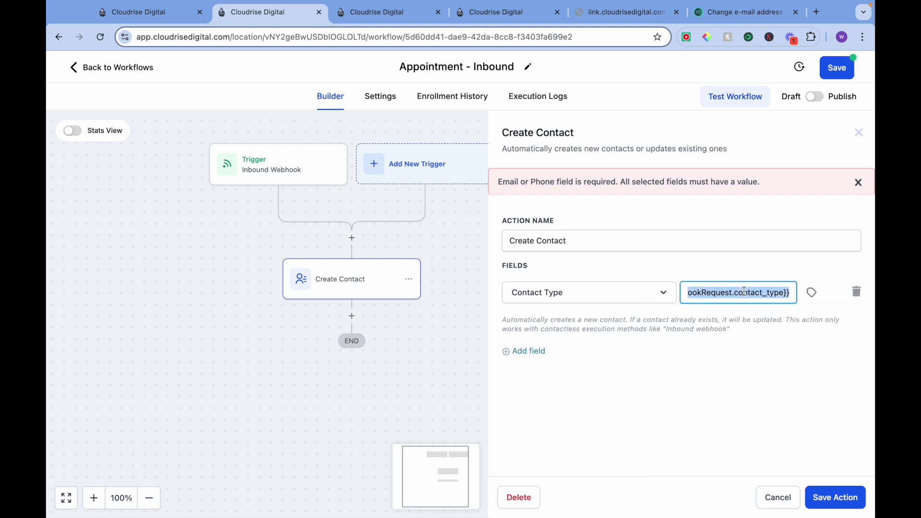
key(BackSpace)
text(le)
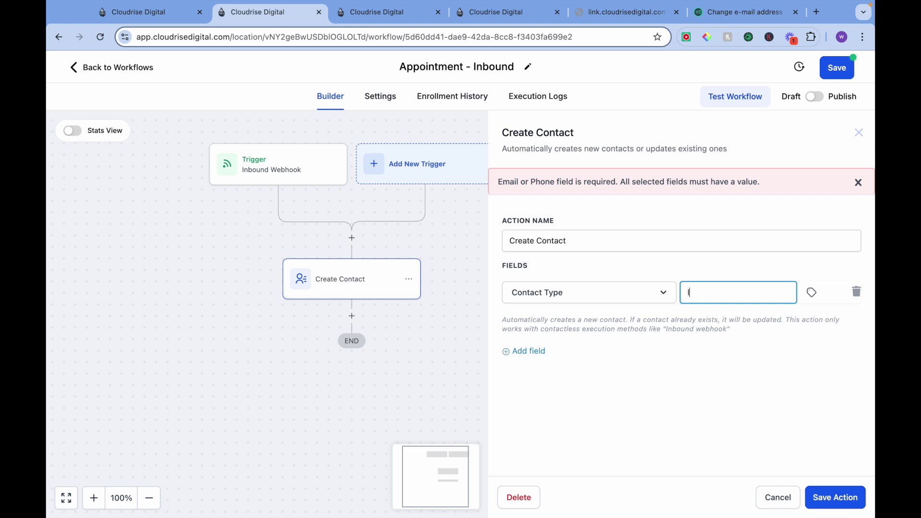
key(ctrl+v)
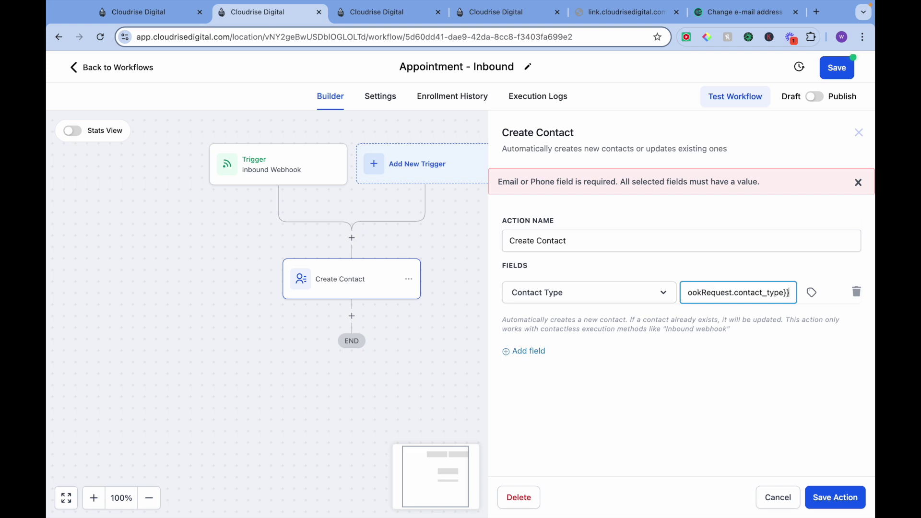
click(805, 335)
click(759, 291)
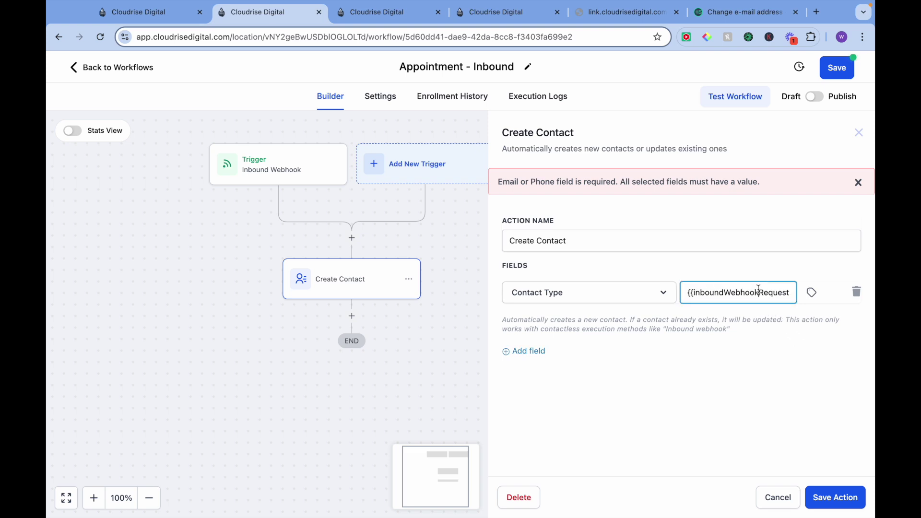
click(761, 307)
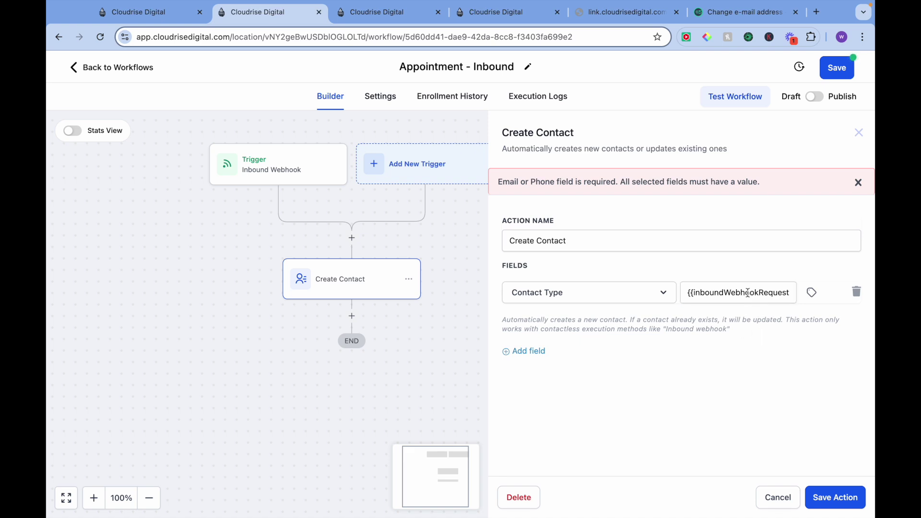
triple_click(719, 296)
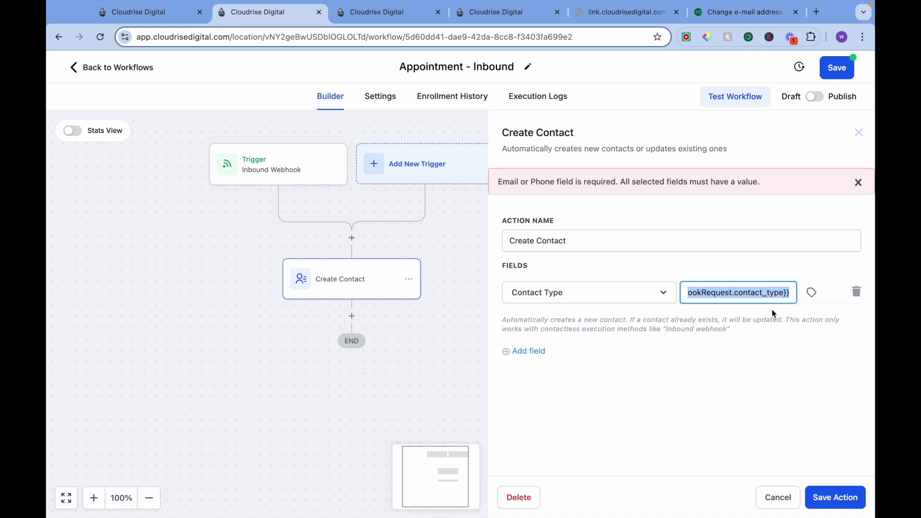
click(526, 352)
Set the new row to First Name, mapped to the webhook's first_name value
click(552, 329)
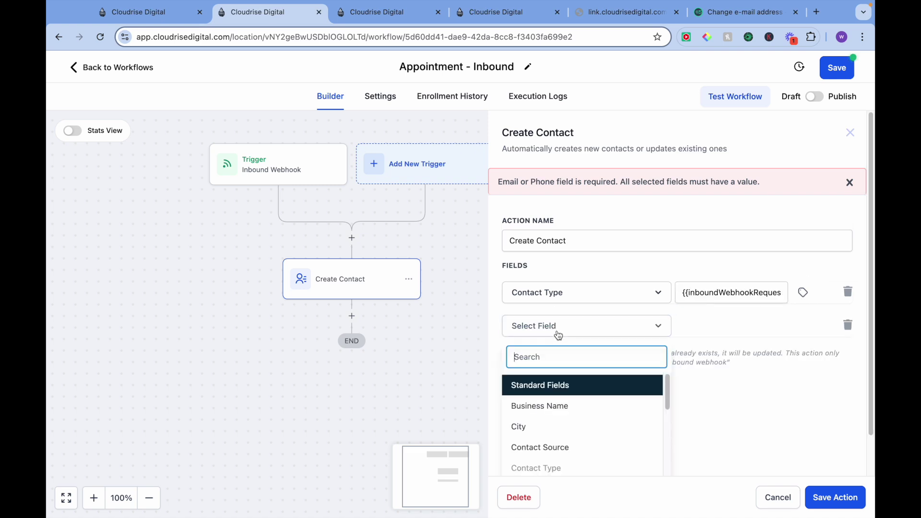
text(fir)
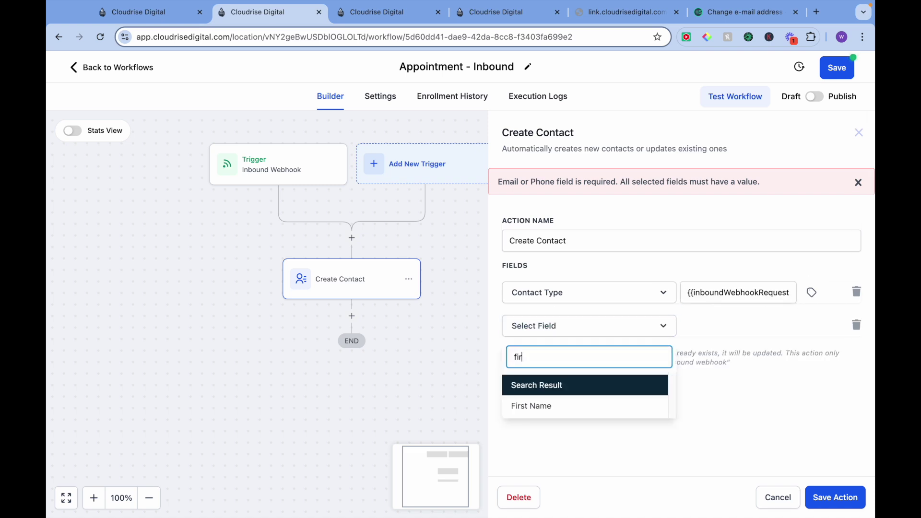
click(573, 406)
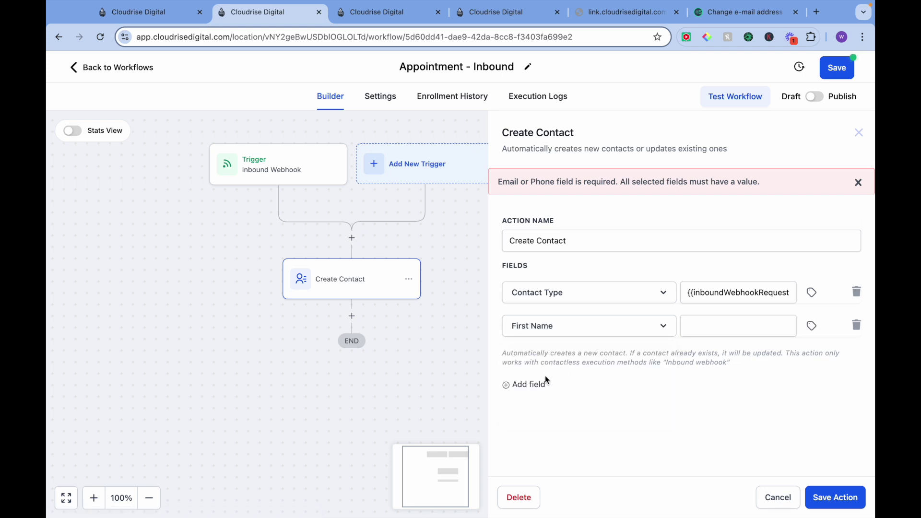
click(719, 330)
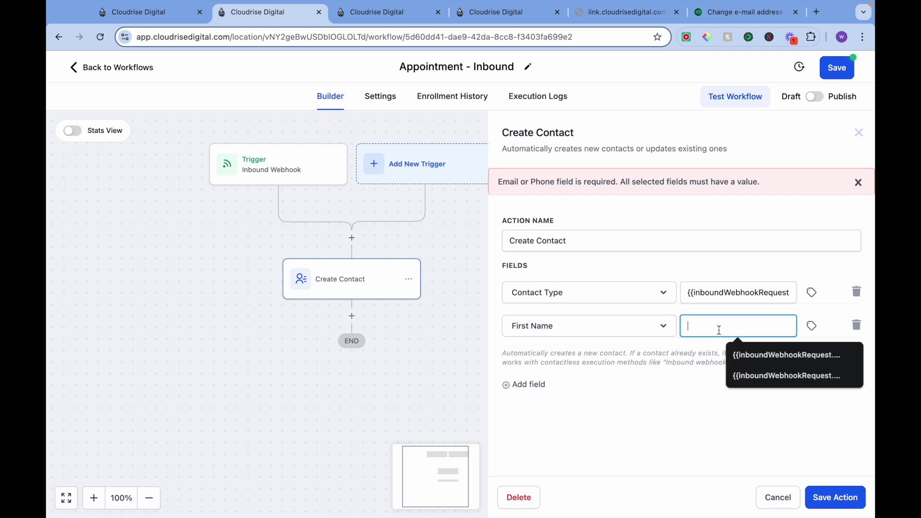
click(804, 330)
click(782, 379)
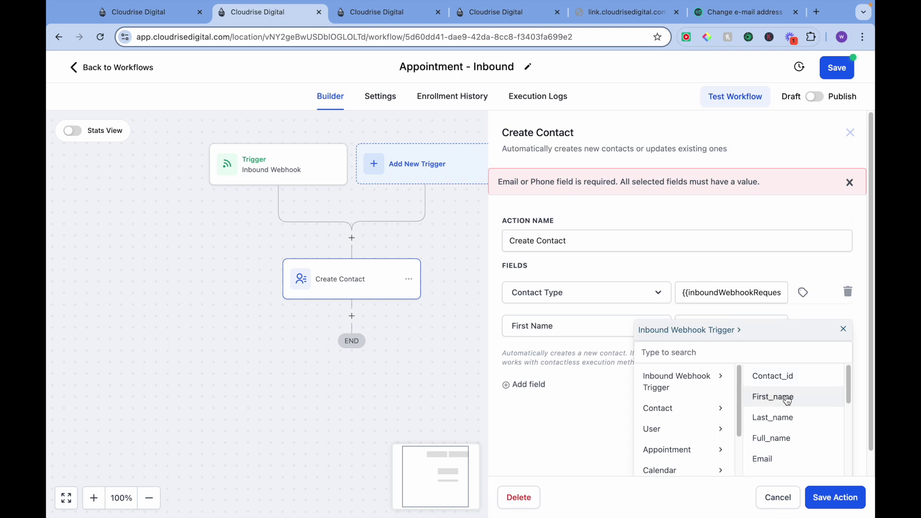
click(781, 394)
Add a Last Name row mapped to the webhook's last_name value
click(523, 384)
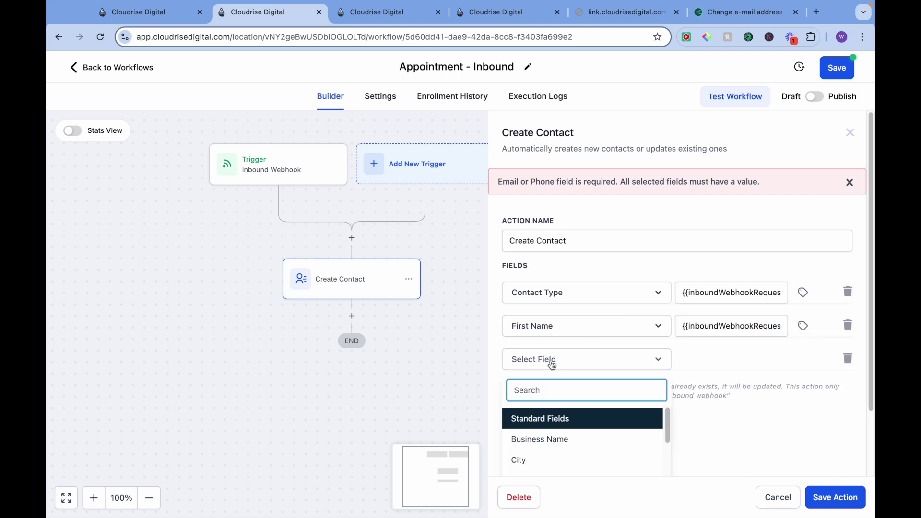
text(last)
click(572, 438)
click(700, 360)
click(814, 359)
click(801, 410)
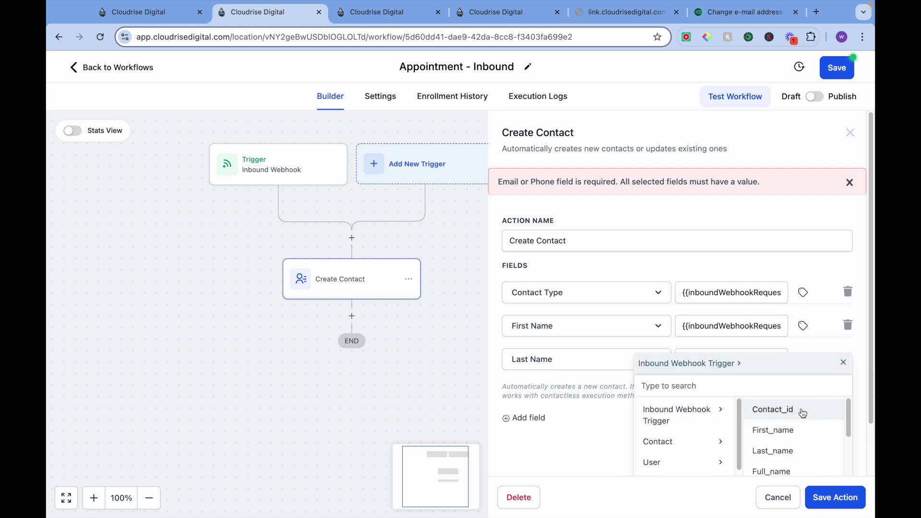
click(798, 454)
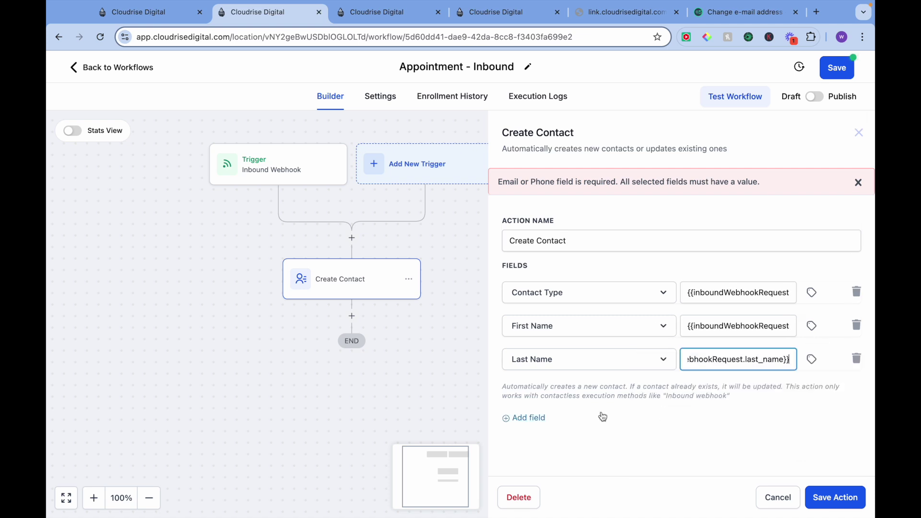
Add an Email row mapped to the webhook's email value
click(538, 417)
click(552, 393)
text(em)
click(610, 472)
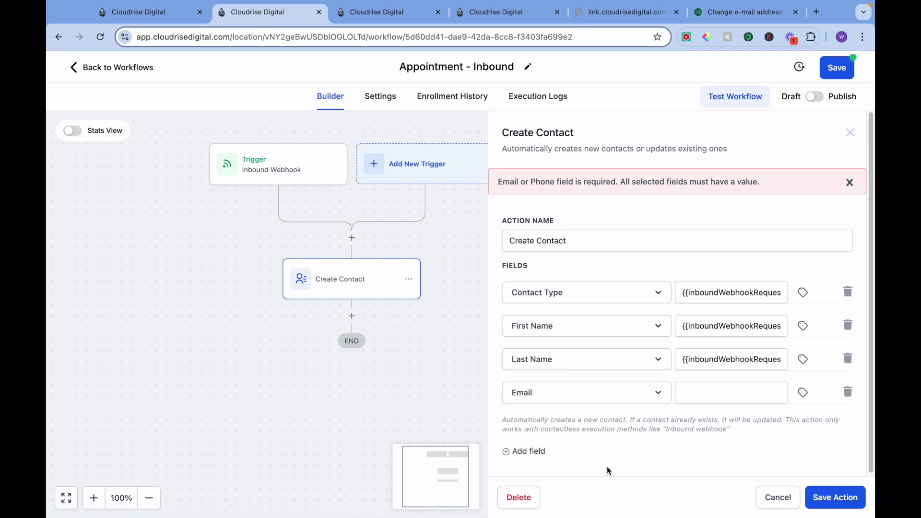
click(803, 394)
click(799, 442)
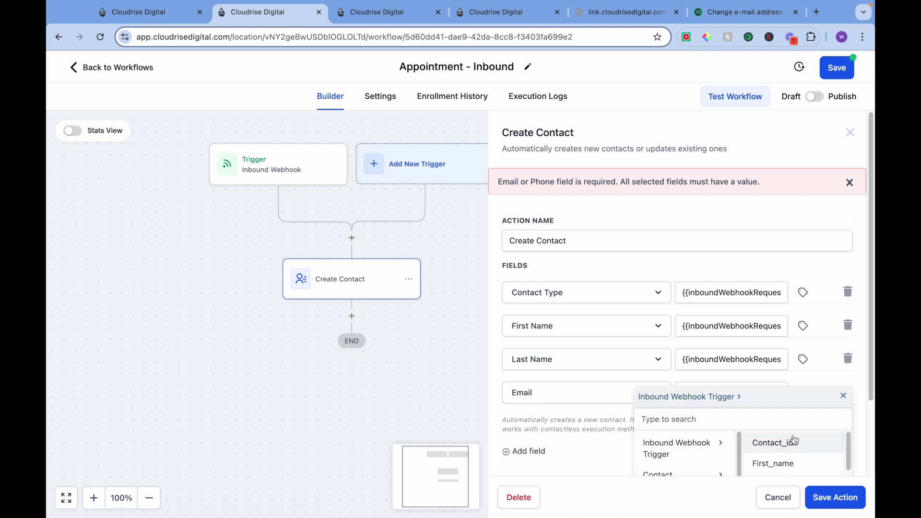
click(768, 434)
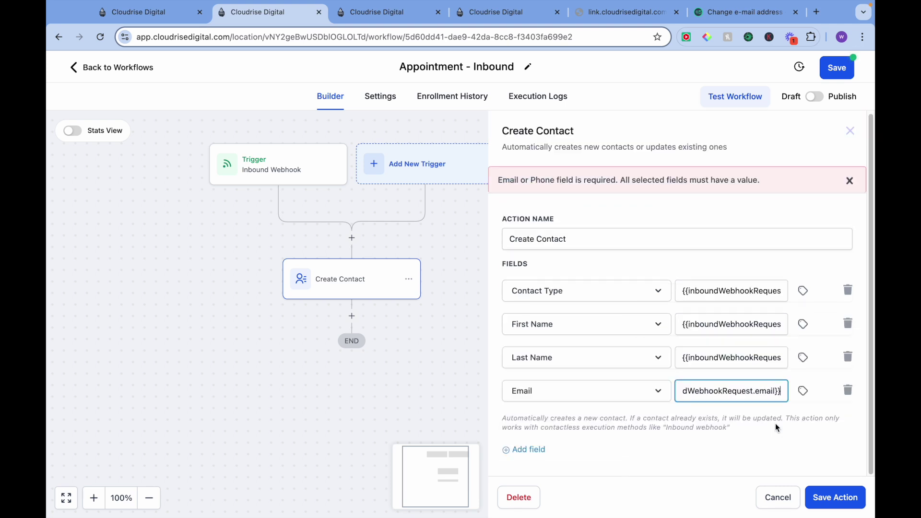
Add a Phone row mapped to the webhook's phone value
click(545, 448)
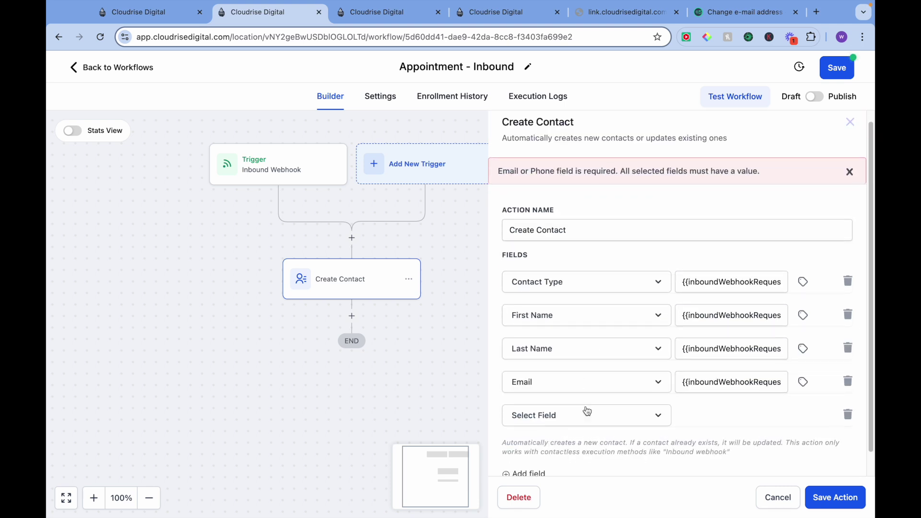
click(586, 389)
text(phon)
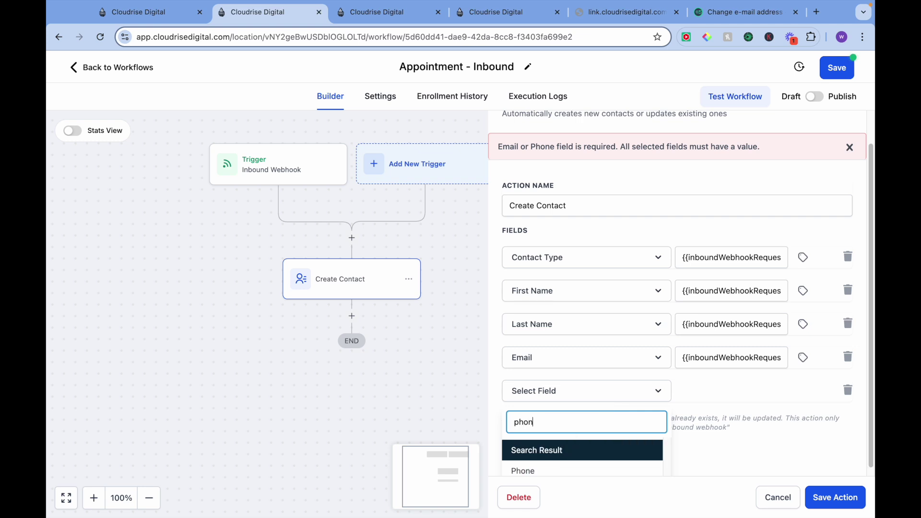
click(591, 472)
click(805, 395)
click(763, 350)
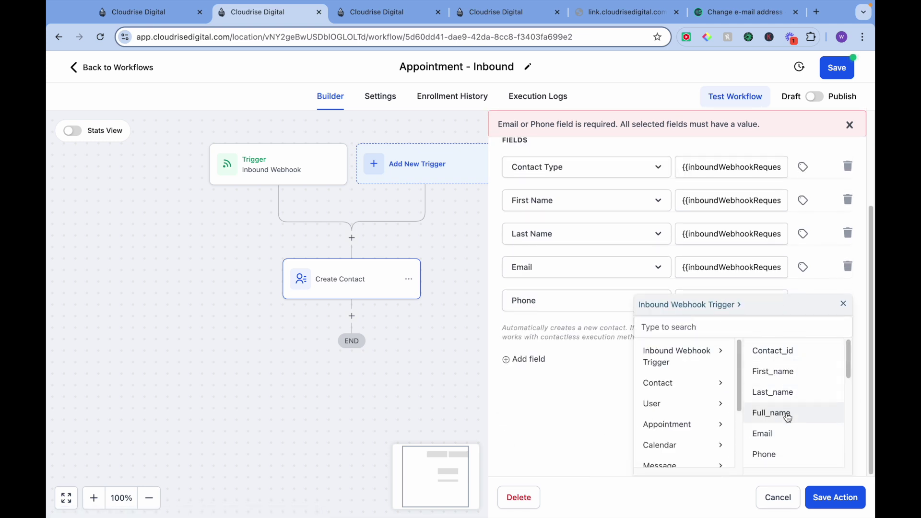
scroll(788, 418, down, 3)
scroll(788, 418, up, 3)
click(780, 456)
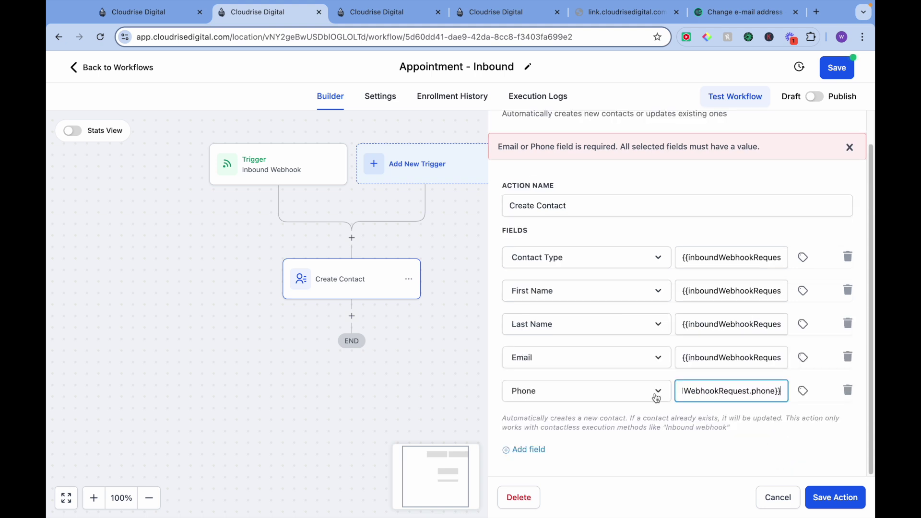
Add one more field row, then check the appointment start time on the confirmation page
click(528, 450)
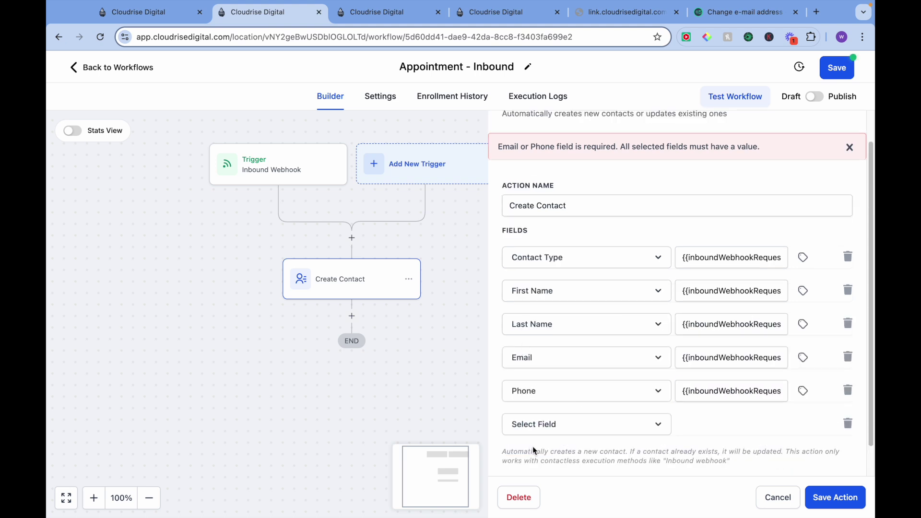
click(588, 399)
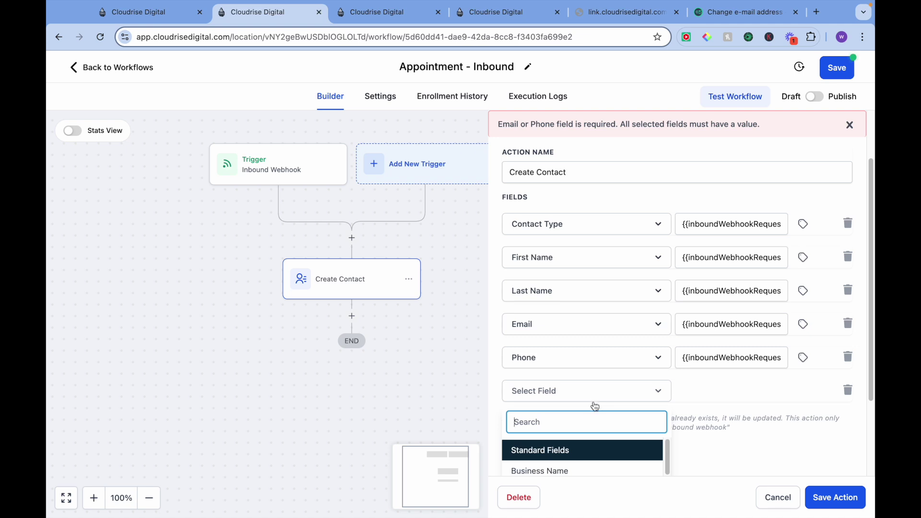
click(725, 12)
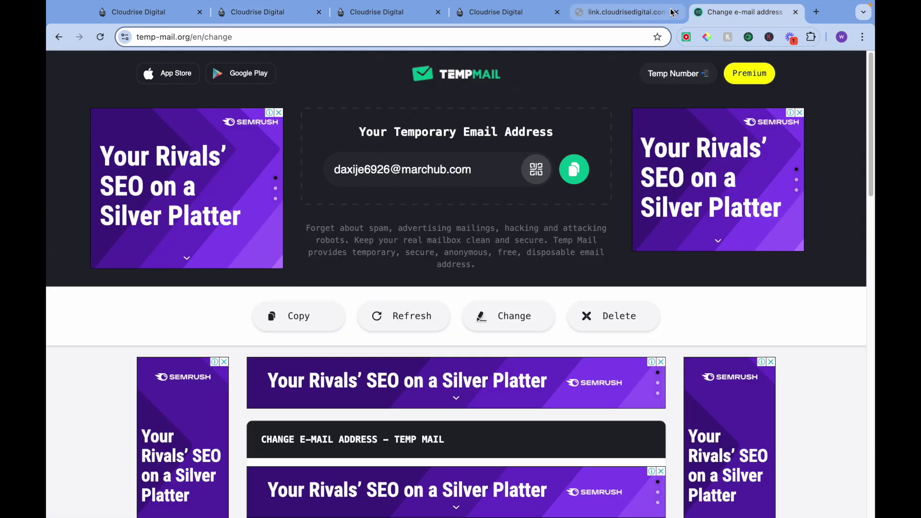
click(638, 13)
drag(357, 274, 382, 273)
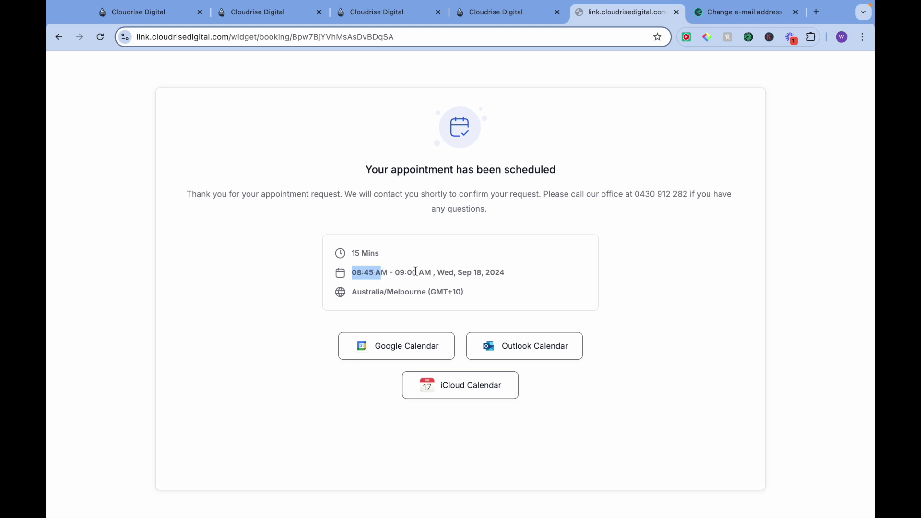
click(365, 12)
Back in Appointment - Inbound, set the new row's field to the A-TIME custom field
click(268, 12)
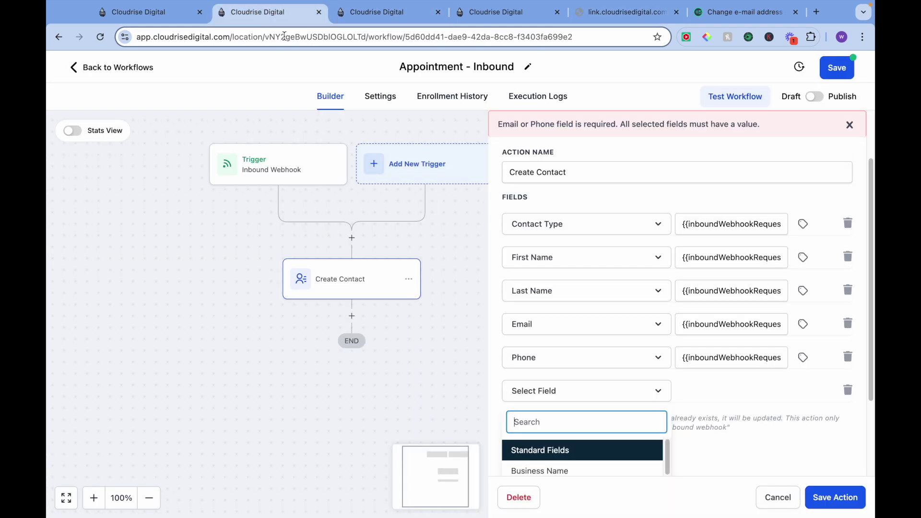
scroll(597, 416, down, 1)
scroll(597, 416, down, 2)
scroll(580, 346, down, 5)
scroll(582, 352, up, 5)
text(app)
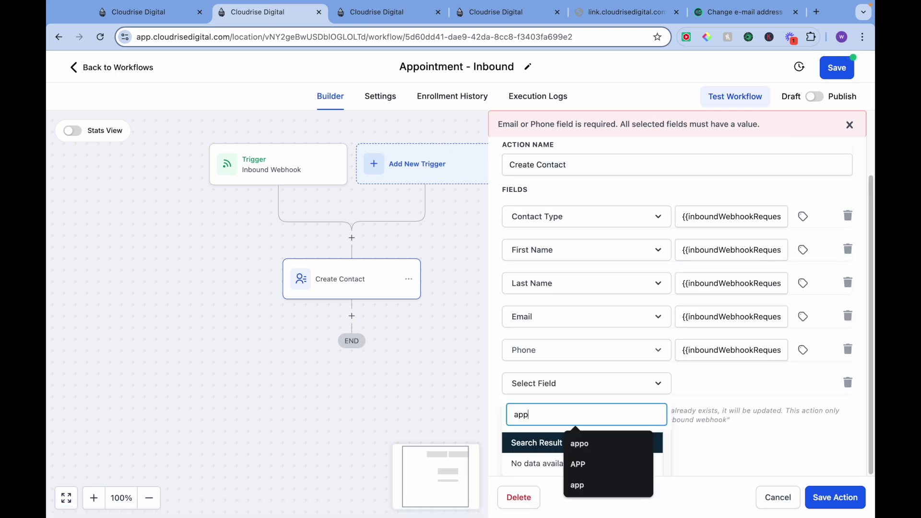
click(741, 421)
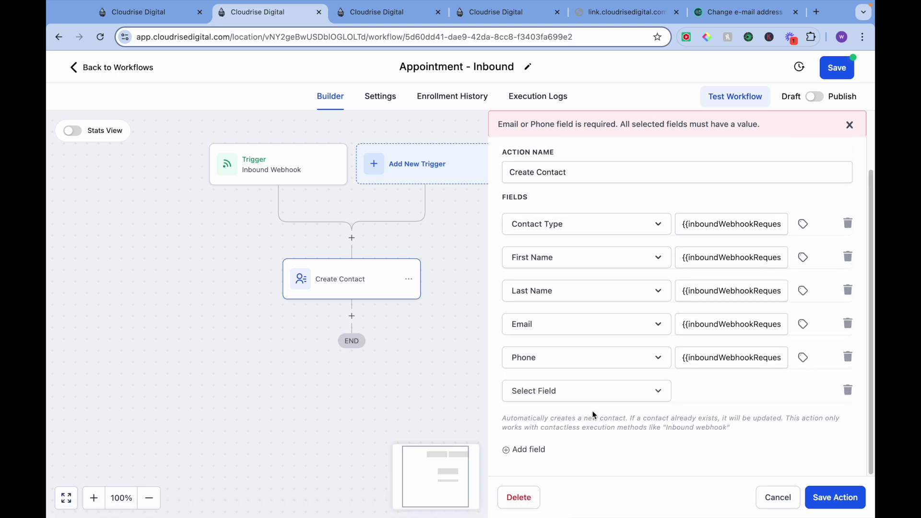
click(602, 391)
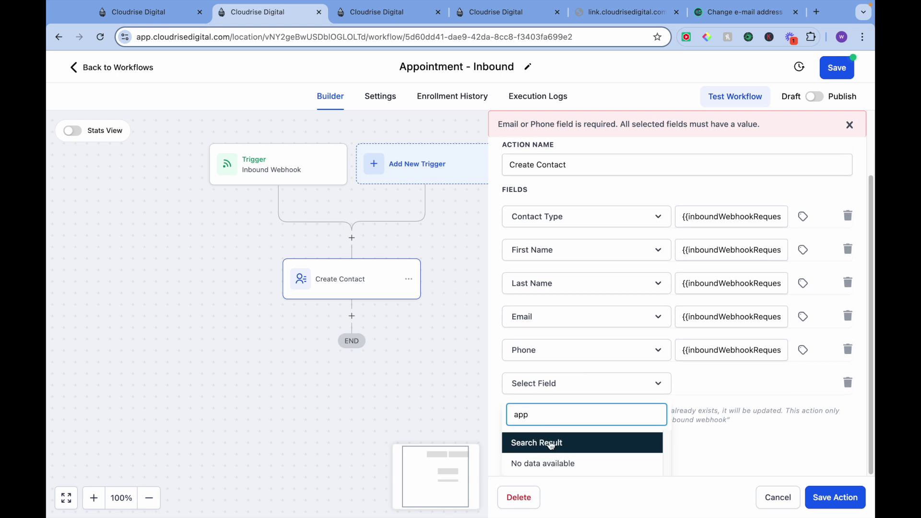
click(550, 417)
double_click(535, 417)
key(BackSpace)
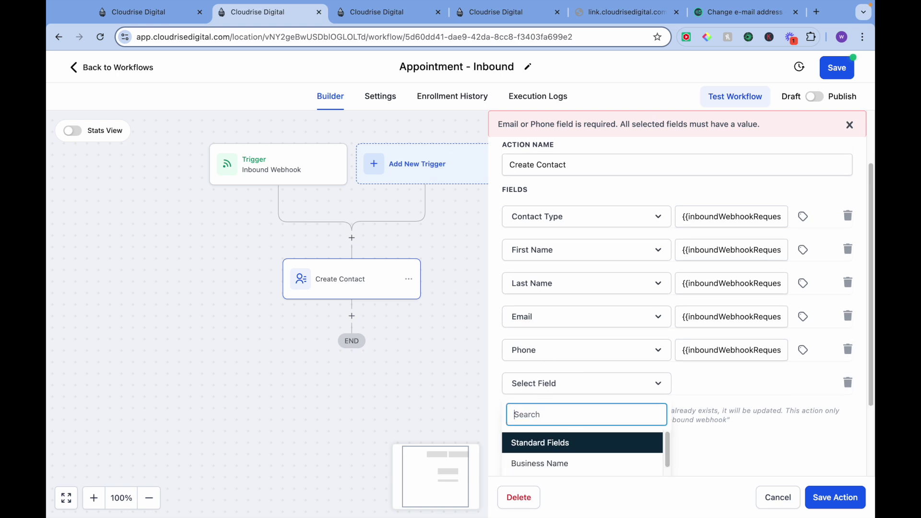
text(a)
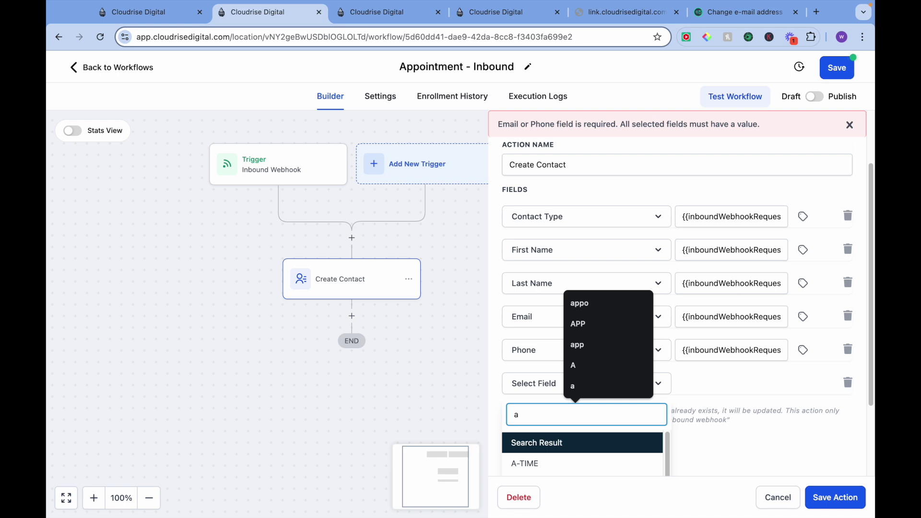
key(BackSpace)
scroll(571, 438, down, 10)
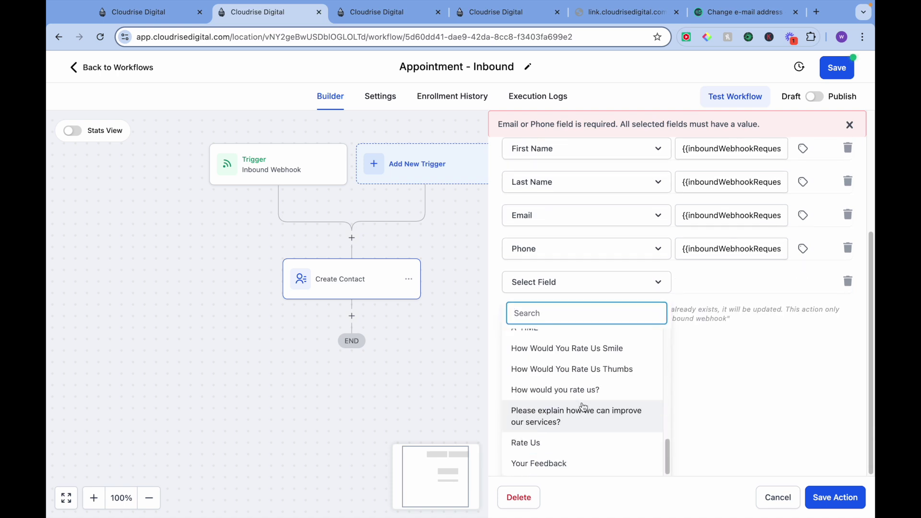
scroll(582, 411, up, 3)
scroll(578, 410, up, 3)
scroll(566, 427, down, 2)
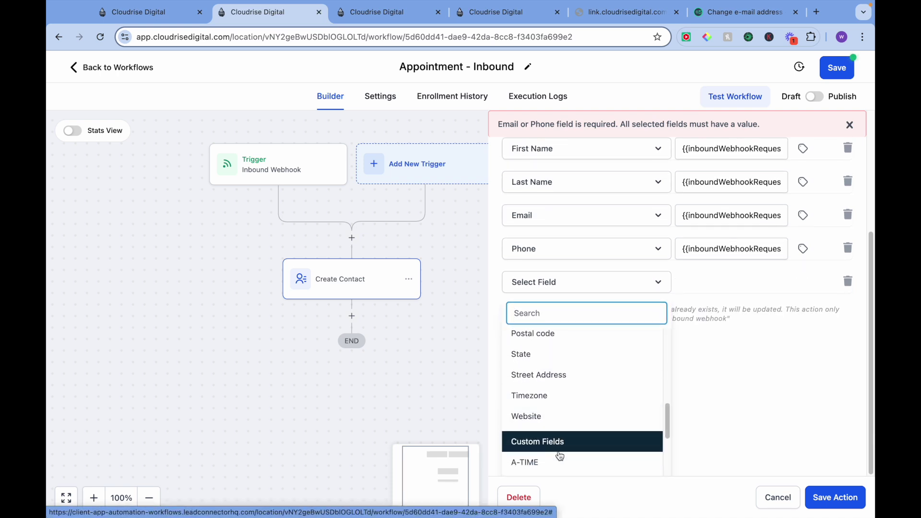
click(559, 461)
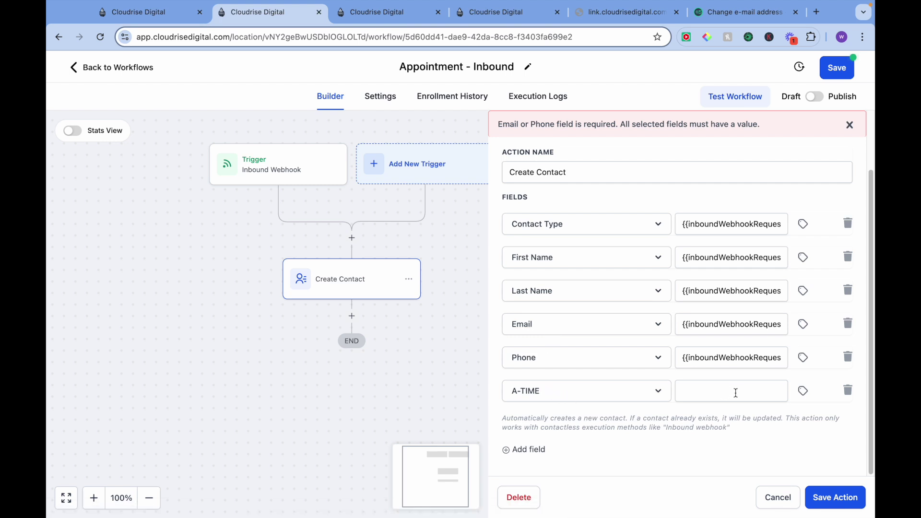
Map A-TIME to the inbound webhook's Calendar StartTime value
click(807, 391)
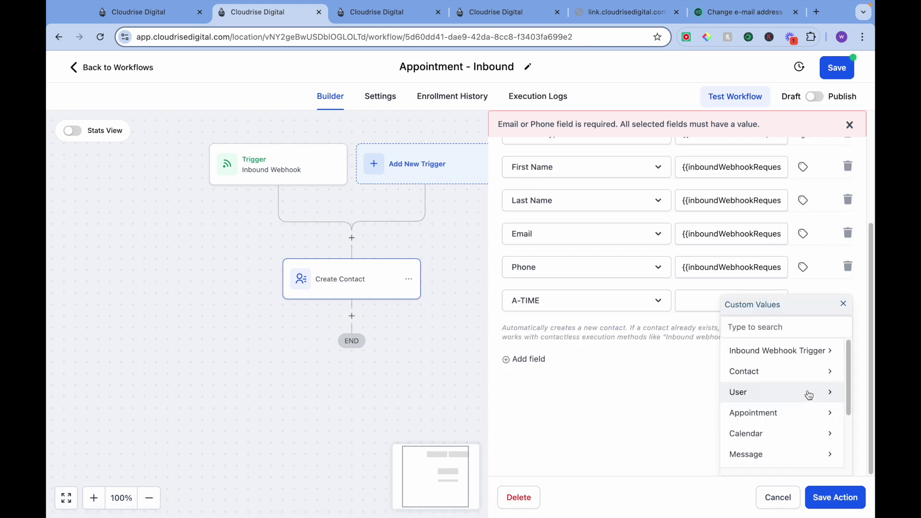
click(811, 352)
scroll(799, 436, down, 2)
scroll(799, 436, down, 5)
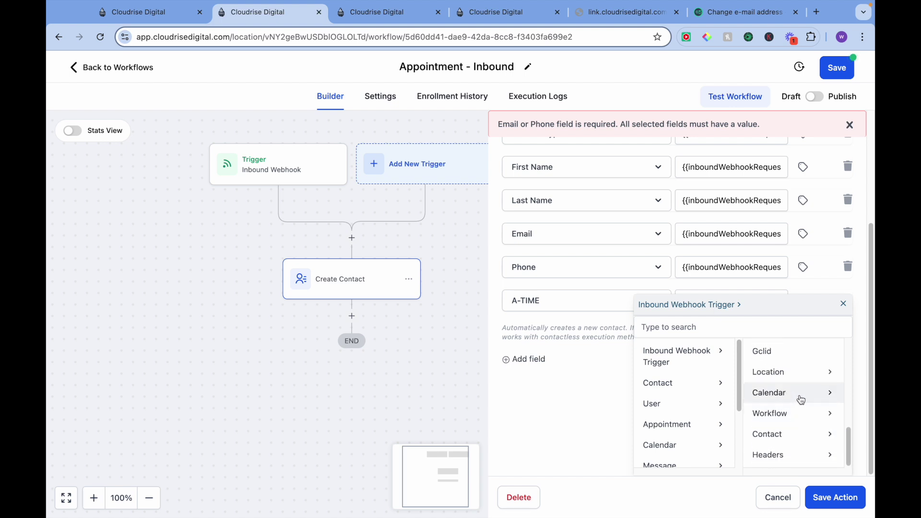
click(801, 400)
scroll(809, 425, down, 2)
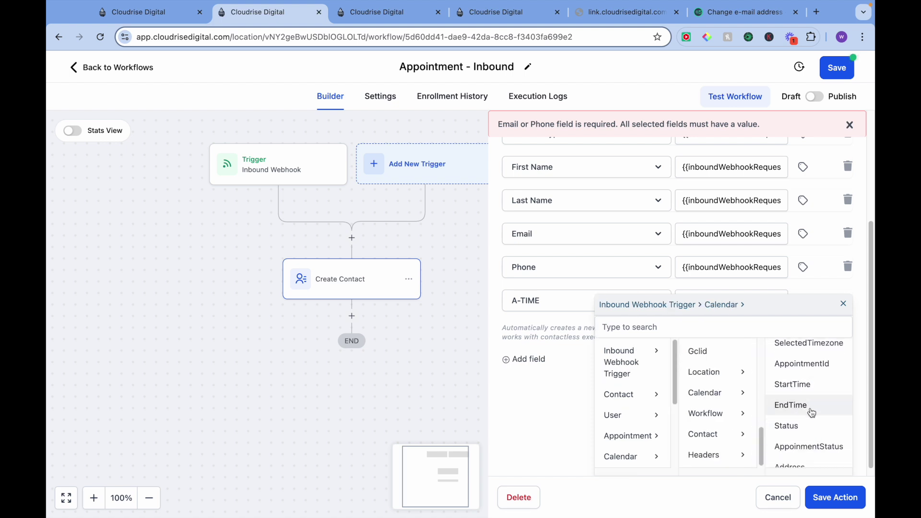
click(811, 385)
Add a Timezone row mapped to the webhook's timezone value
click(540, 448)
click(566, 425)
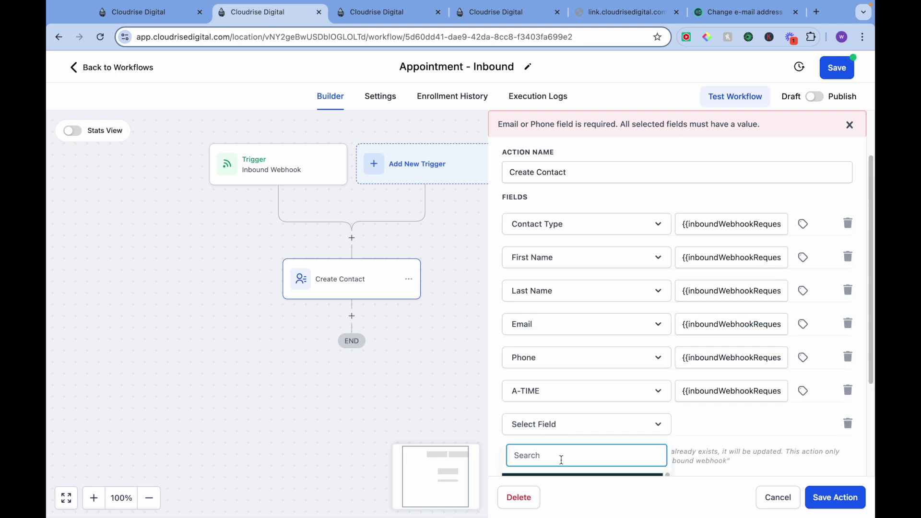
text(tim)
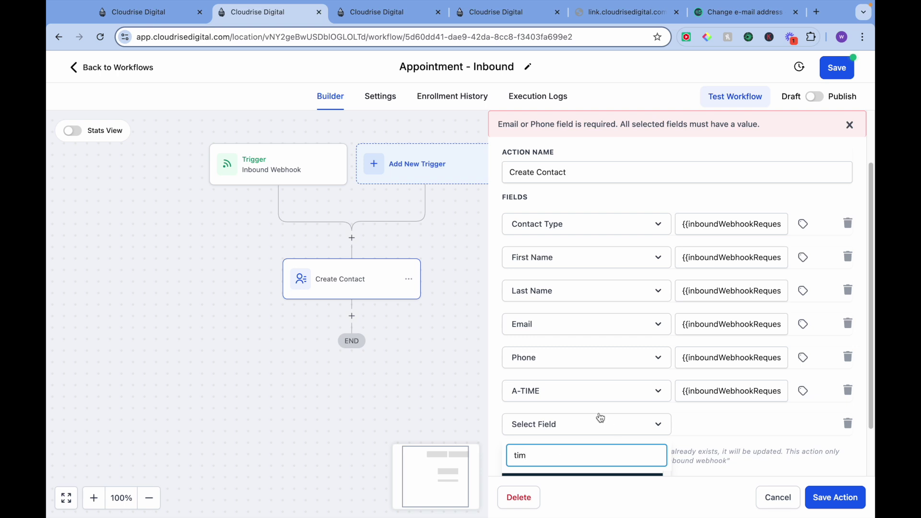
click(555, 465)
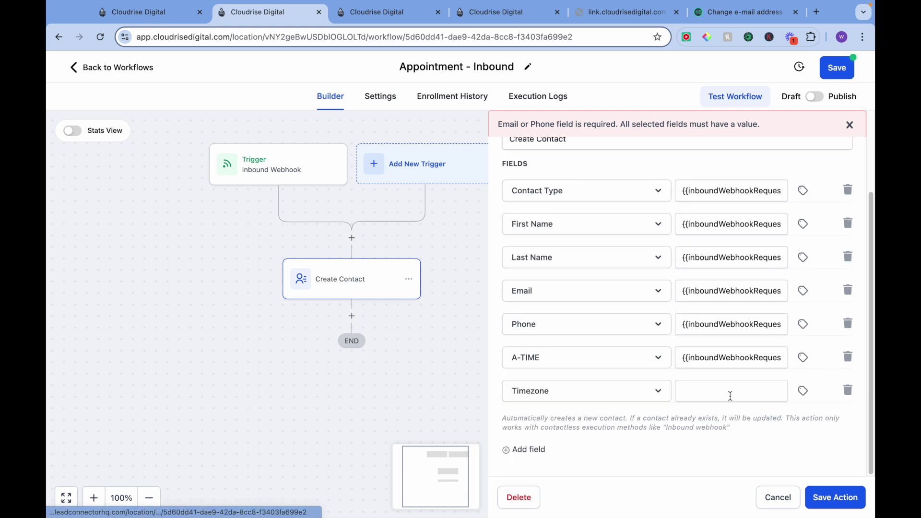
click(730, 396)
click(803, 391)
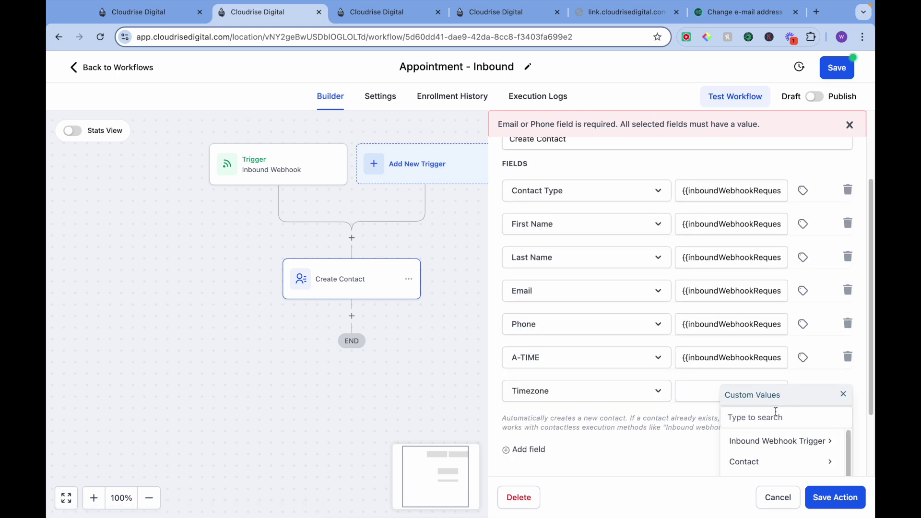
click(795, 442)
scroll(800, 408, down, 5)
scroll(797, 396, up, 3)
scroll(796, 401, down, 1)
click(793, 402)
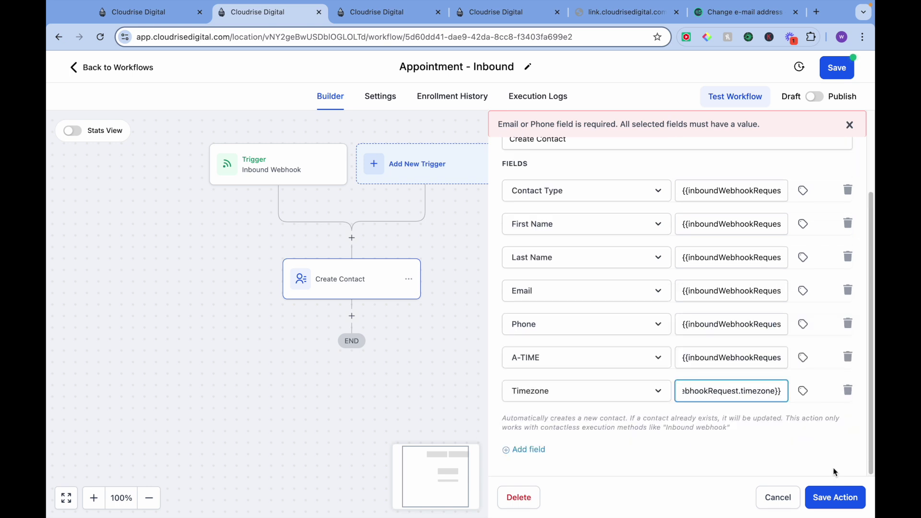
Save the Create Contact action, publish the workflow, and save it
click(840, 499)
click(814, 97)
click(837, 70)
drag(574, 247, 623, 247)
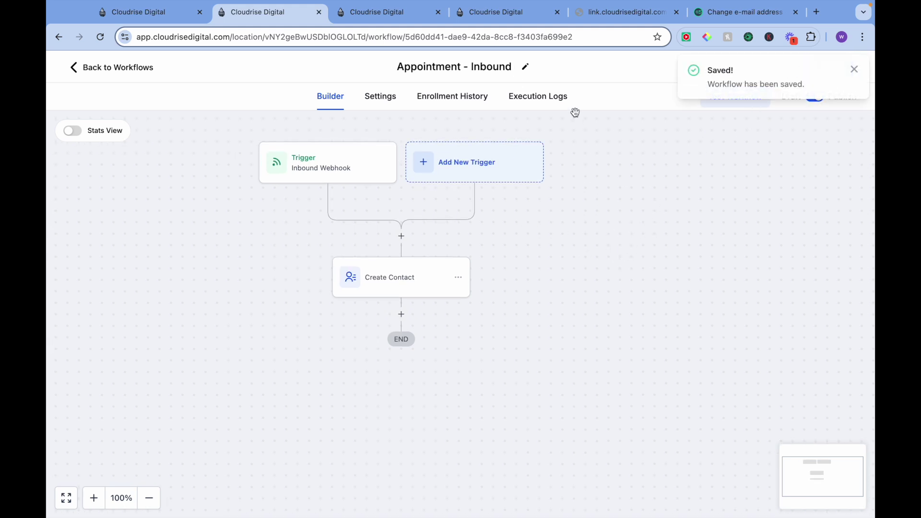
Add an Add Contact Tag action after Create Contact in Appointment - Inbound
click(393, 14)
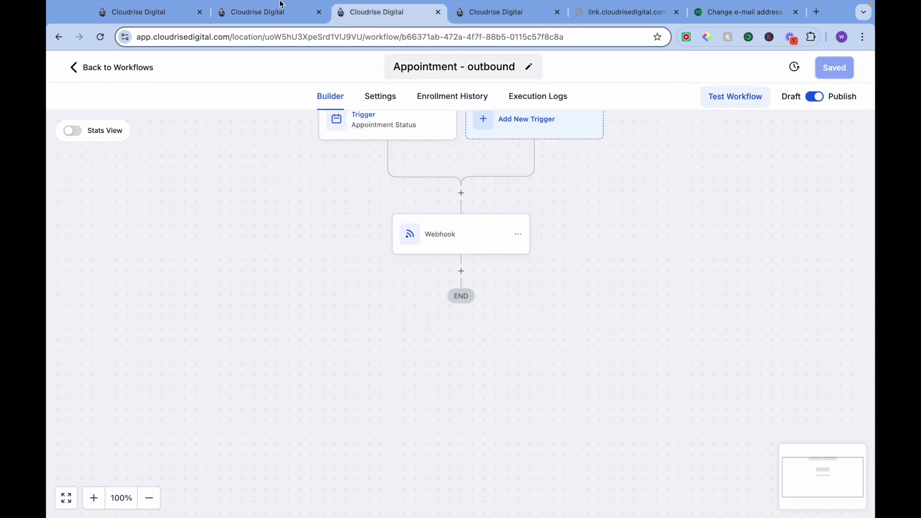
click(263, 13)
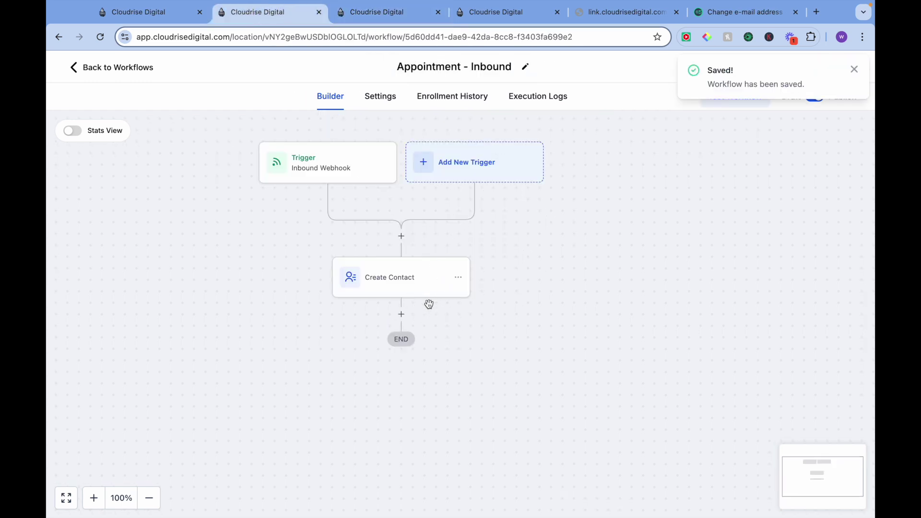
click(401, 314)
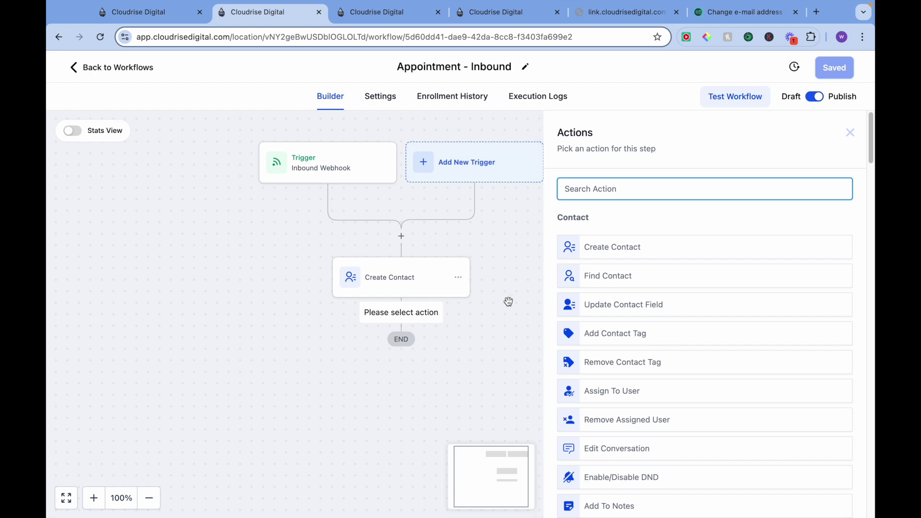
text(a)
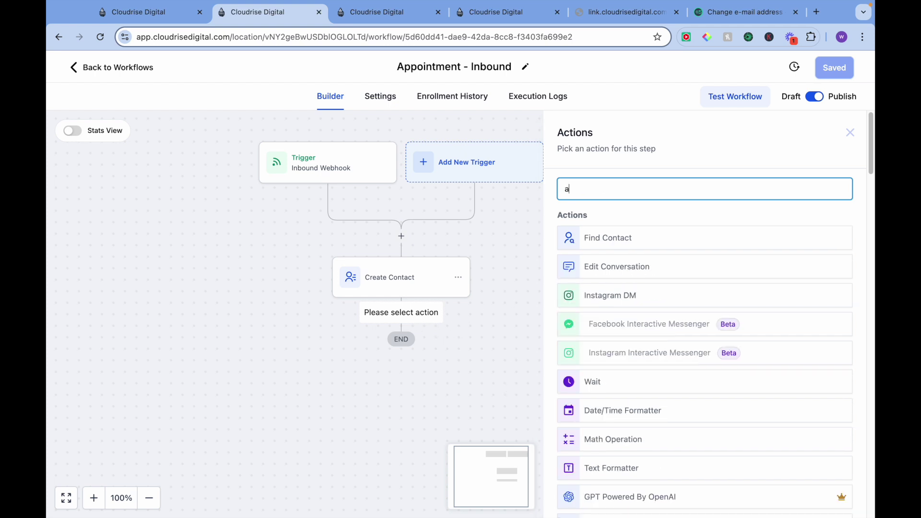
text(dd)
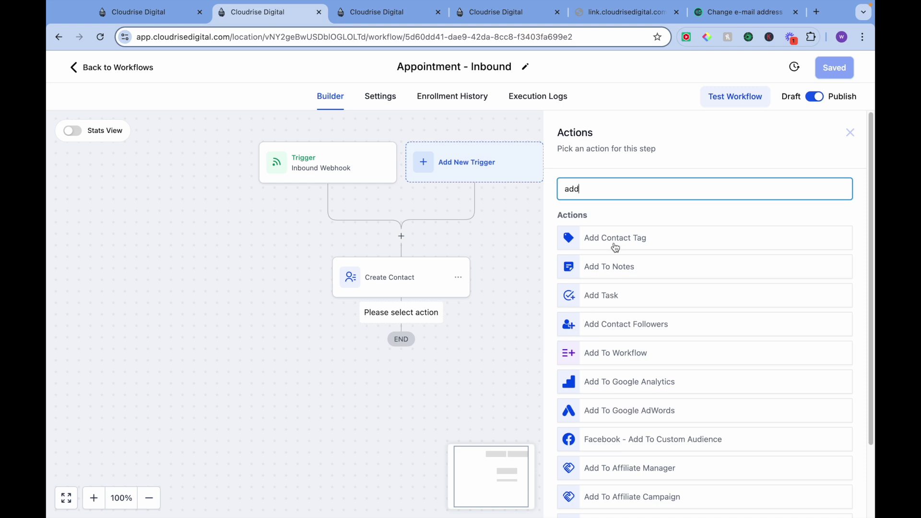
click(618, 247)
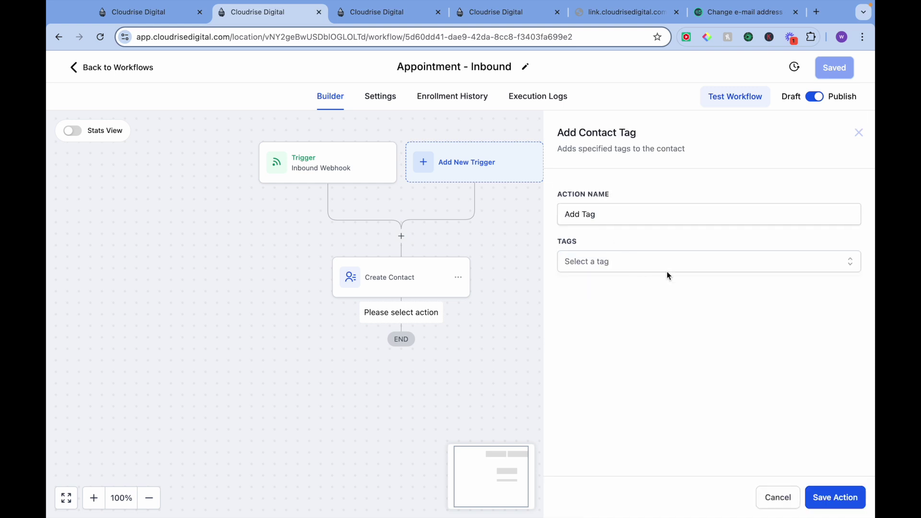
Apply the inboundwebhook tag, then save the step and the workflow
click(664, 267)
click(640, 333)
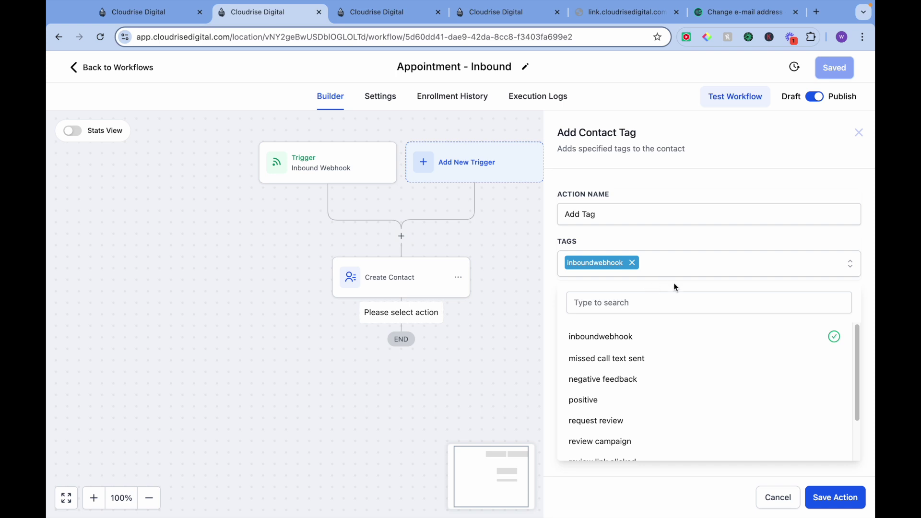
click(825, 497)
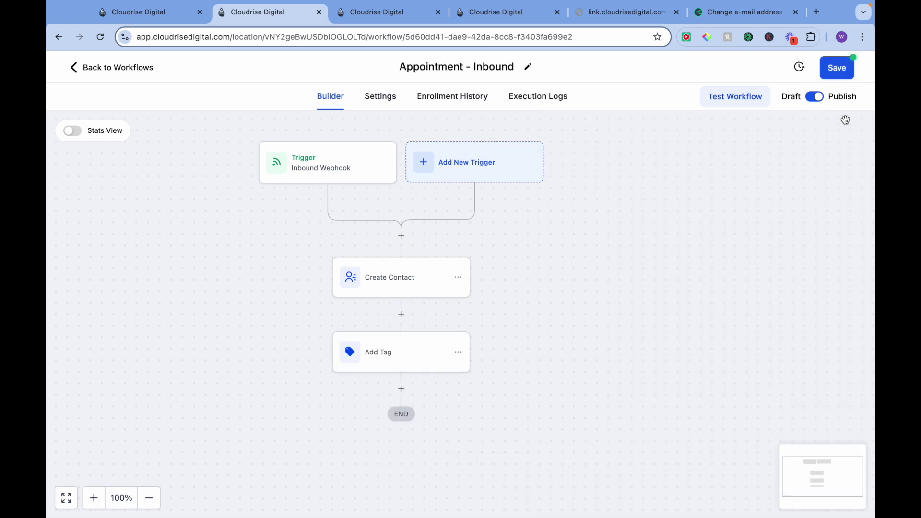
click(840, 62)
scroll(527, 269, down, 5)
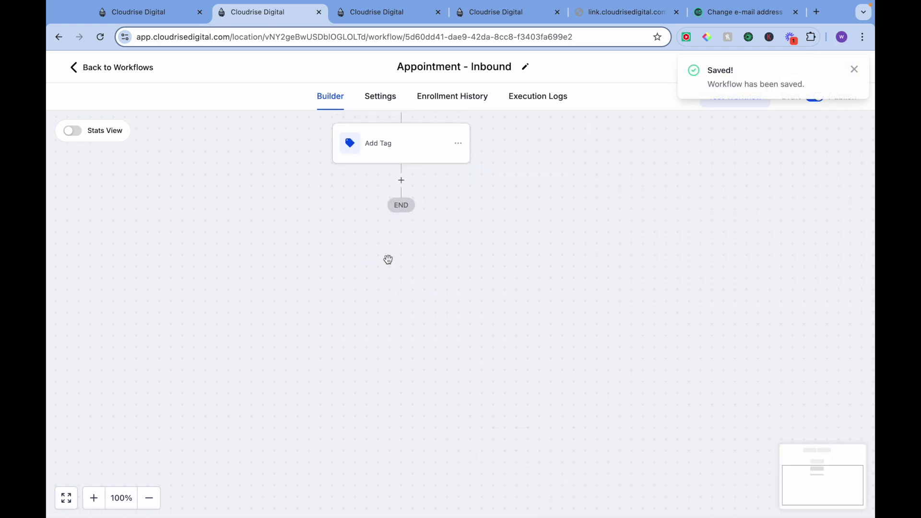
scroll(398, 240, up, 2)
click(401, 249)
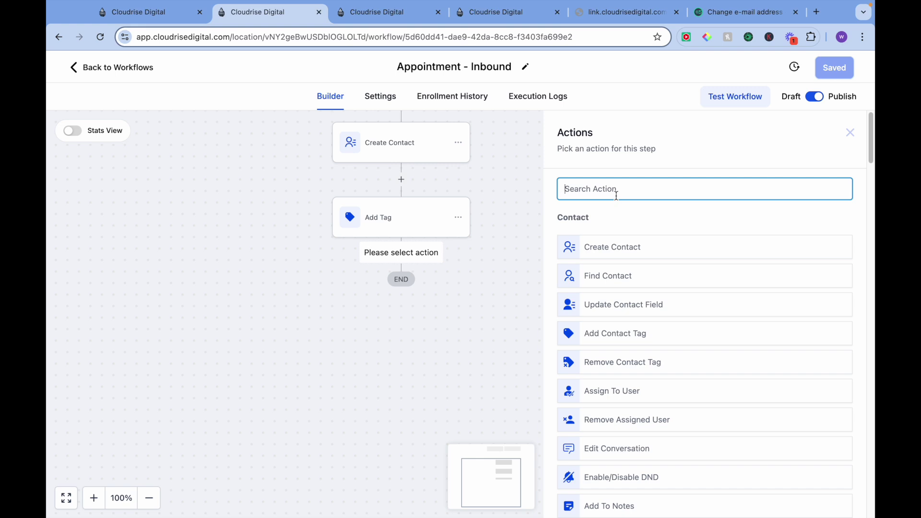
Add a Date/Time Formatter step of type Format Date and Time on the appointment's Start Date Time
text(for)
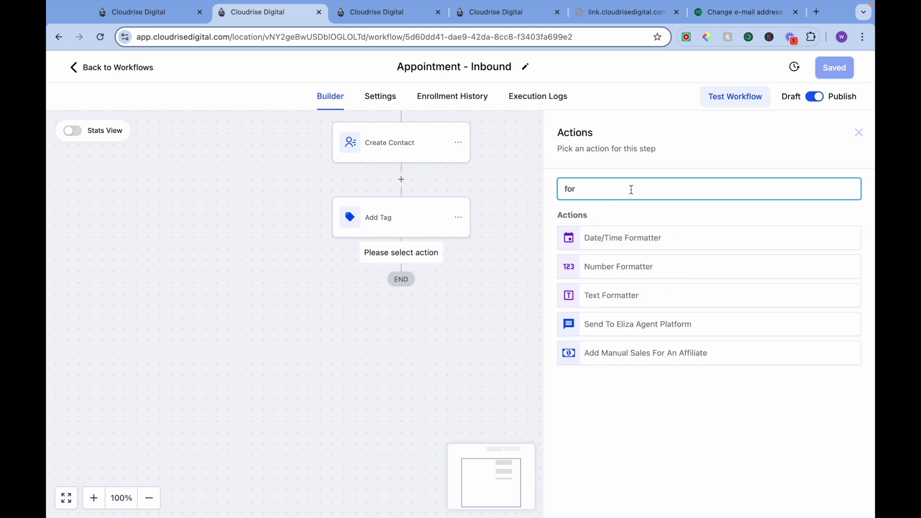
click(645, 238)
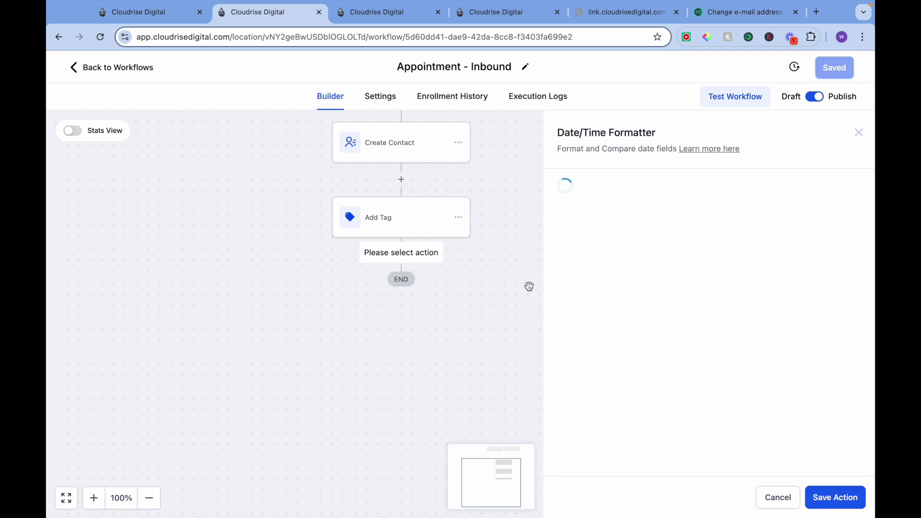
click(654, 261)
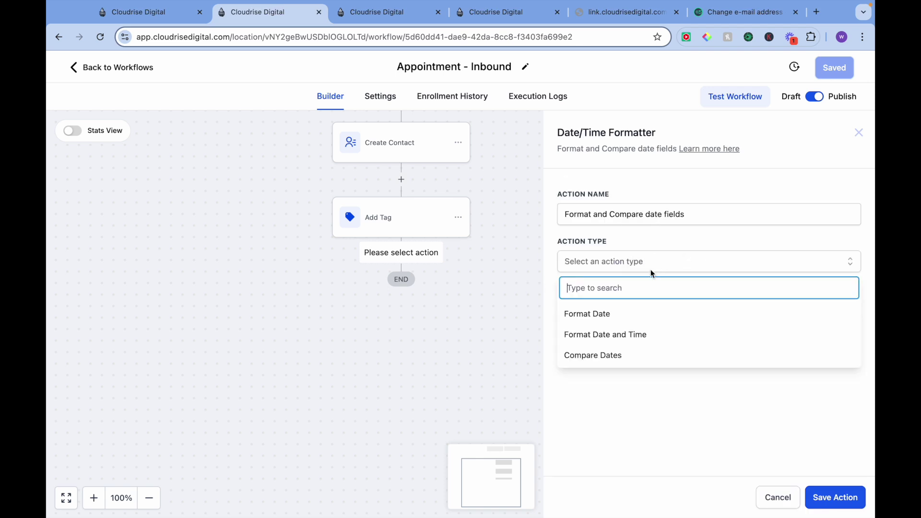
click(654, 334)
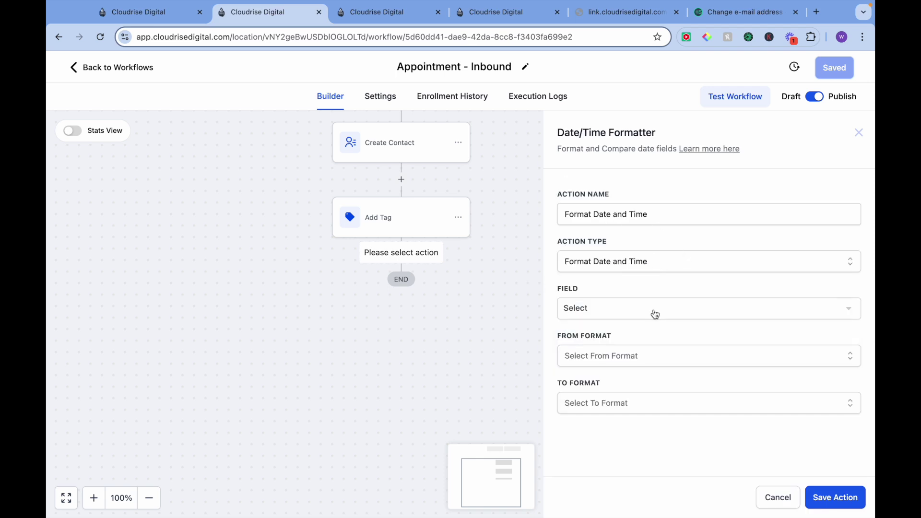
click(640, 314)
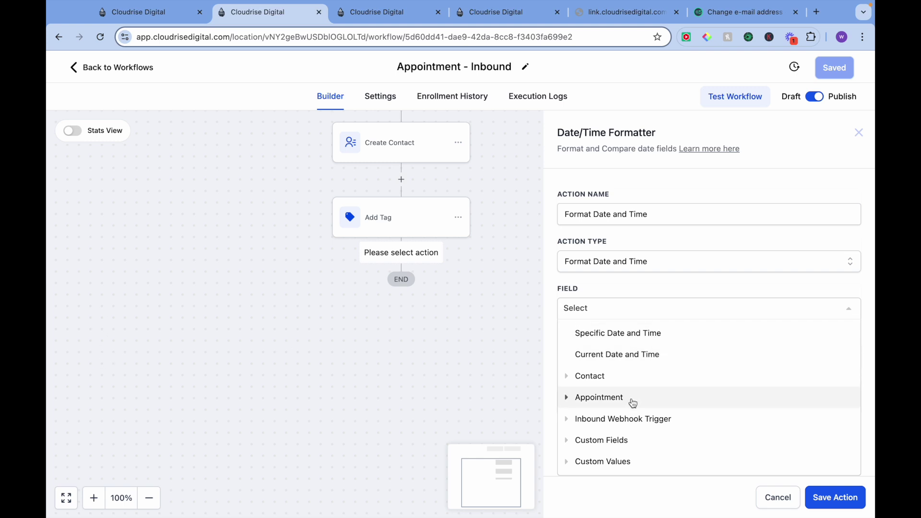
click(567, 398)
scroll(596, 405, down, 1)
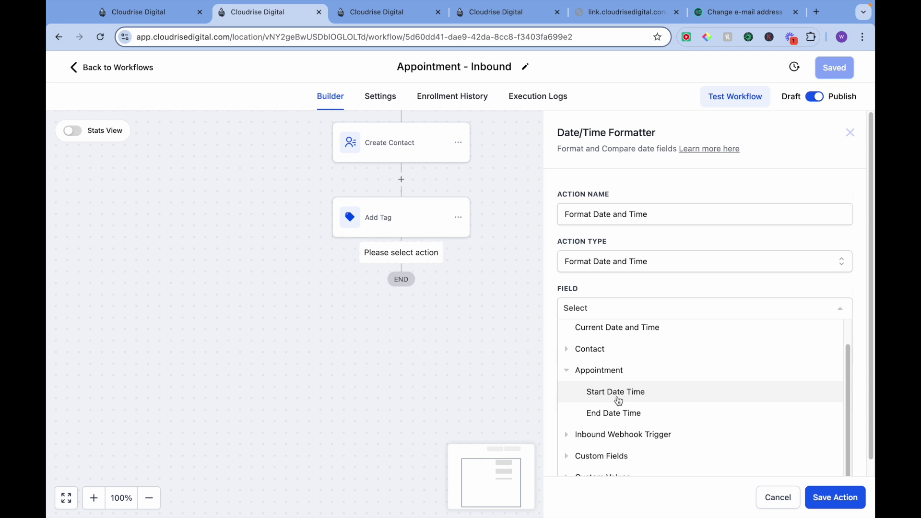
click(619, 400)
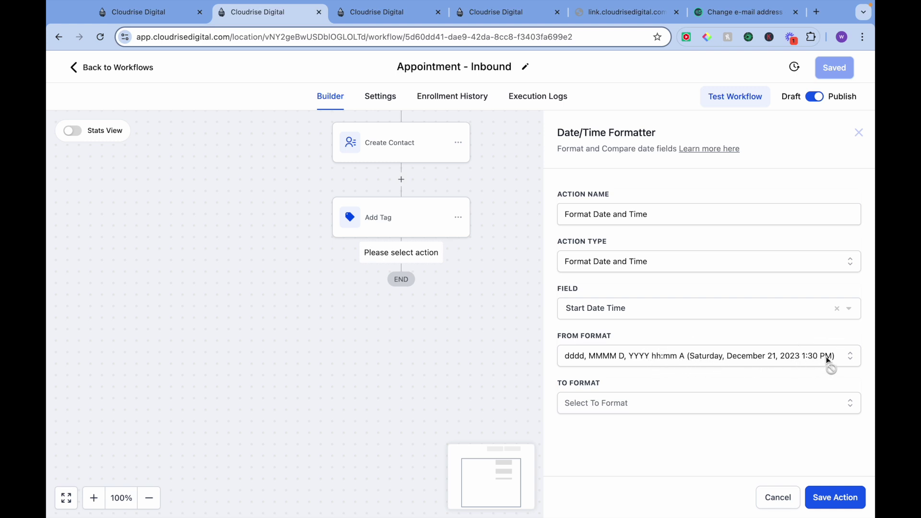
Choose output format MMMM DD YYYY HH:mm:ss, then save the step and the workflow
click(778, 402)
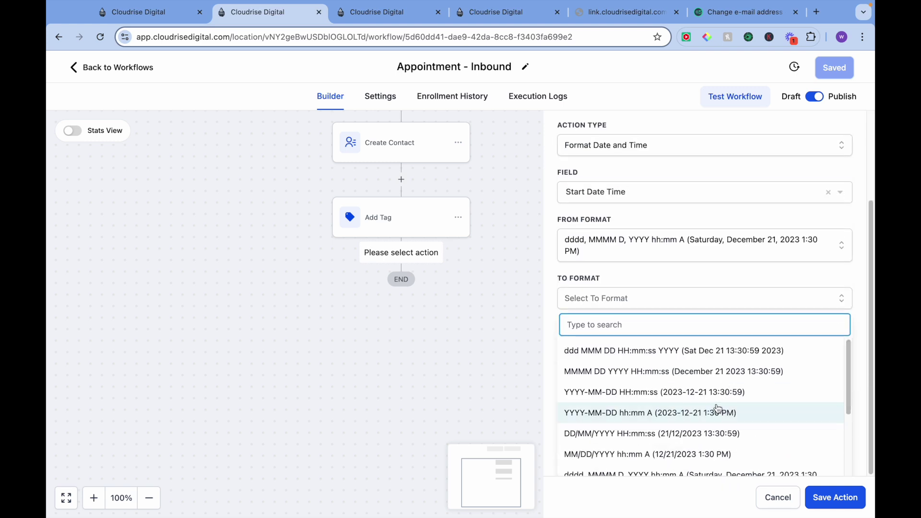
click(662, 374)
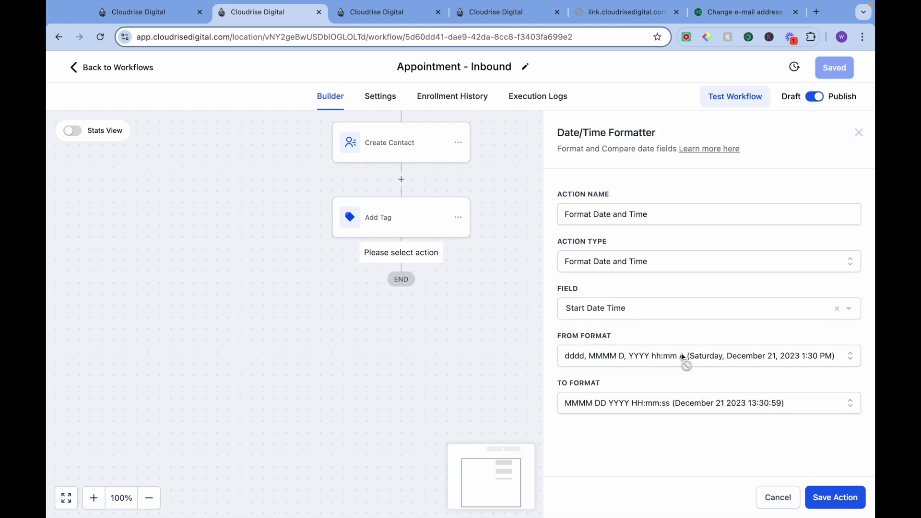
click(639, 312)
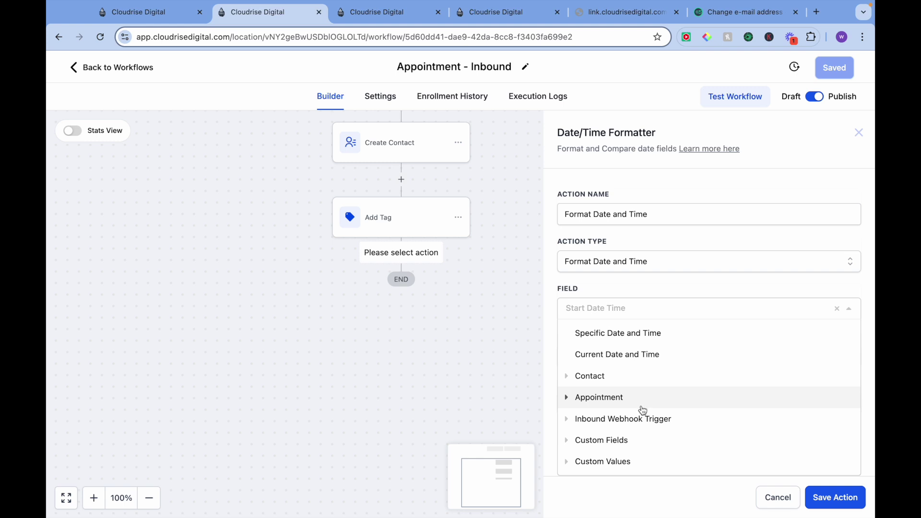
click(639, 294)
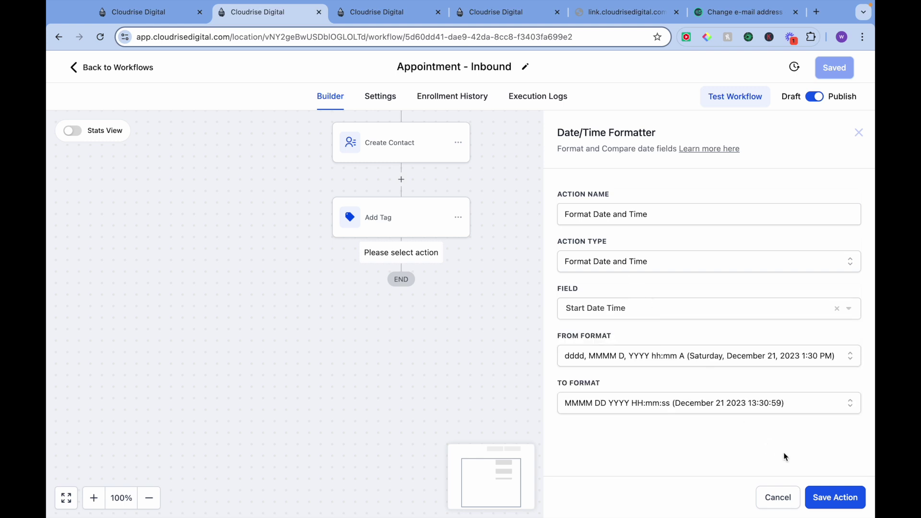
click(836, 499)
click(841, 68)
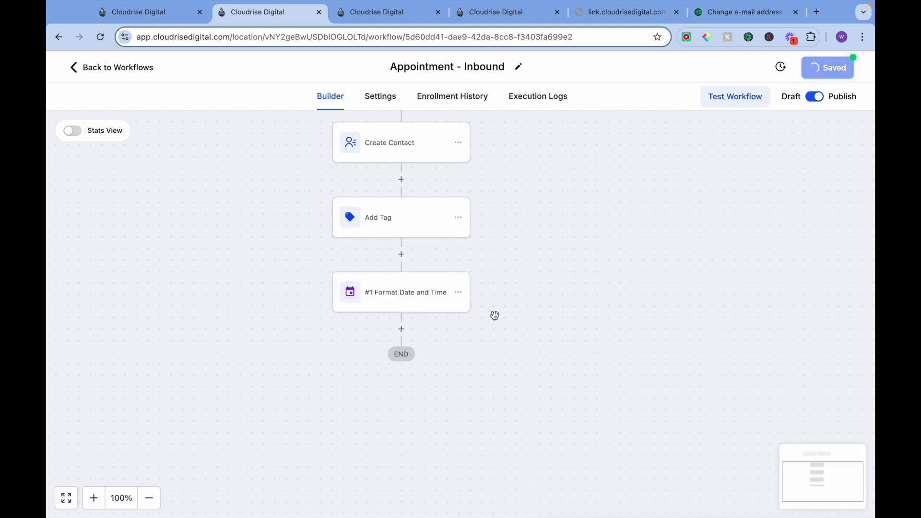
Reopen the formatter step to review its date field, closing without changes
click(410, 303)
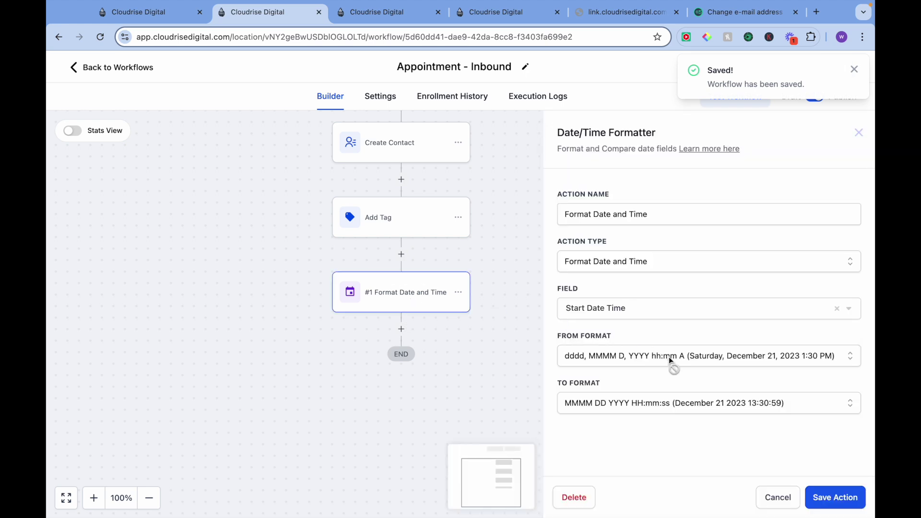
click(640, 310)
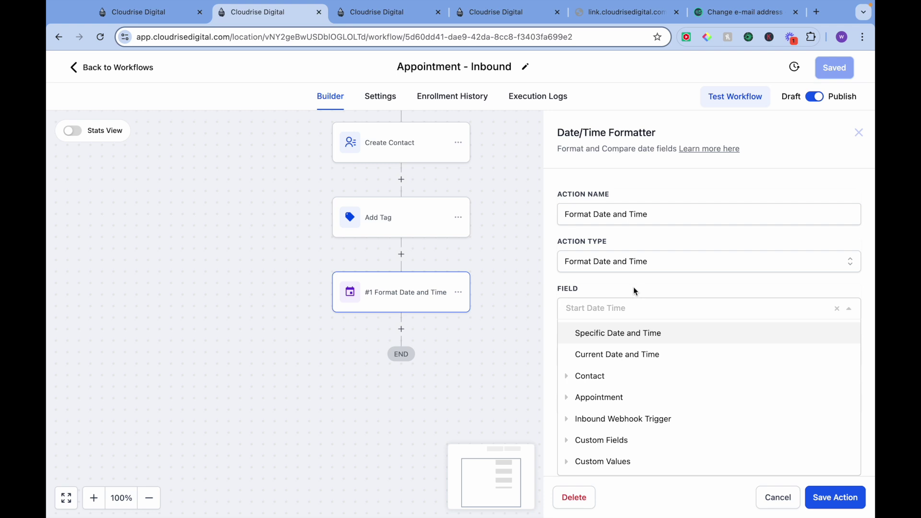
click(532, 284)
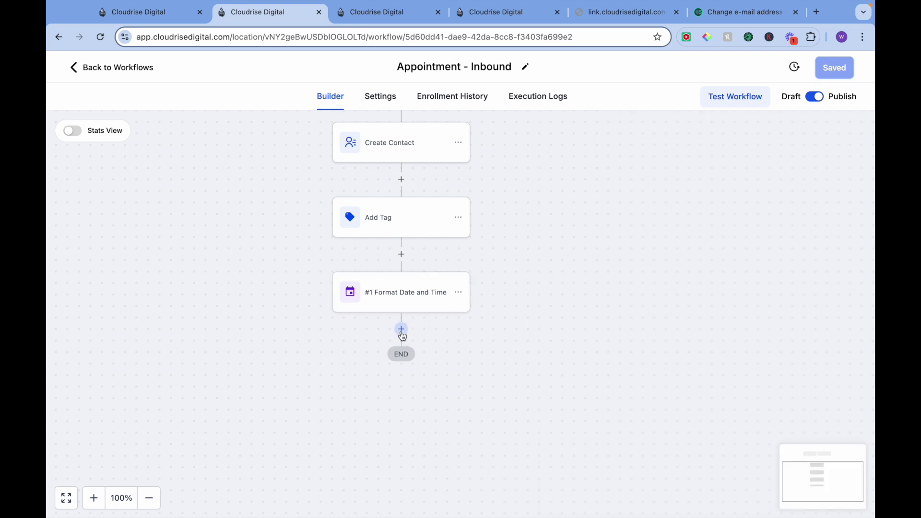
Add a Send Email step after the date formatter
click(402, 330)
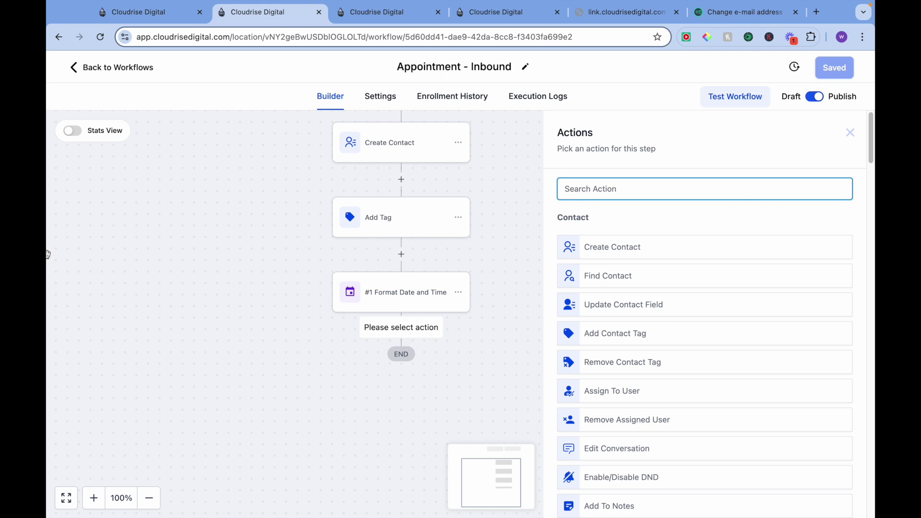
text(e)
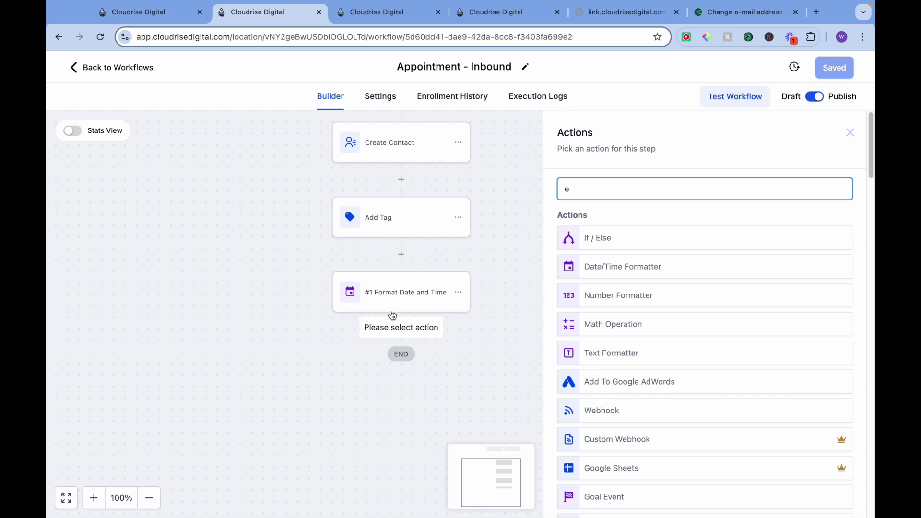
text(mail)
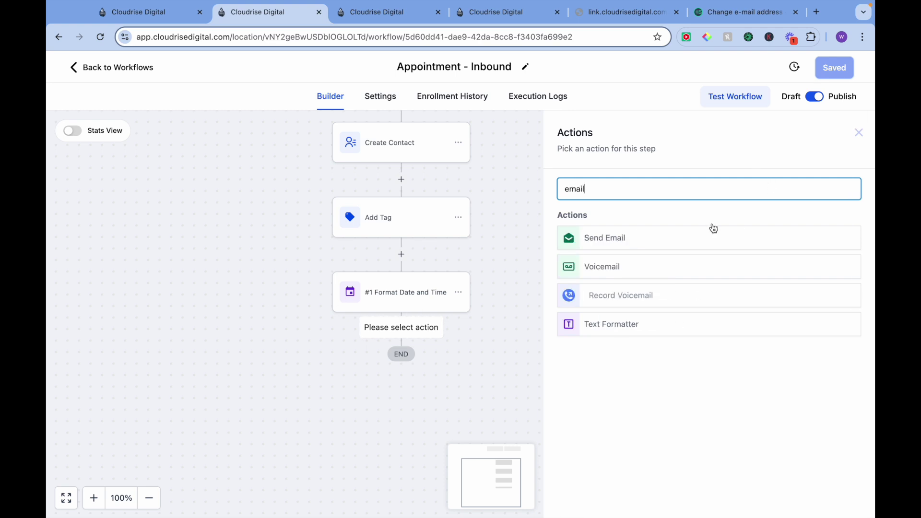
click(690, 236)
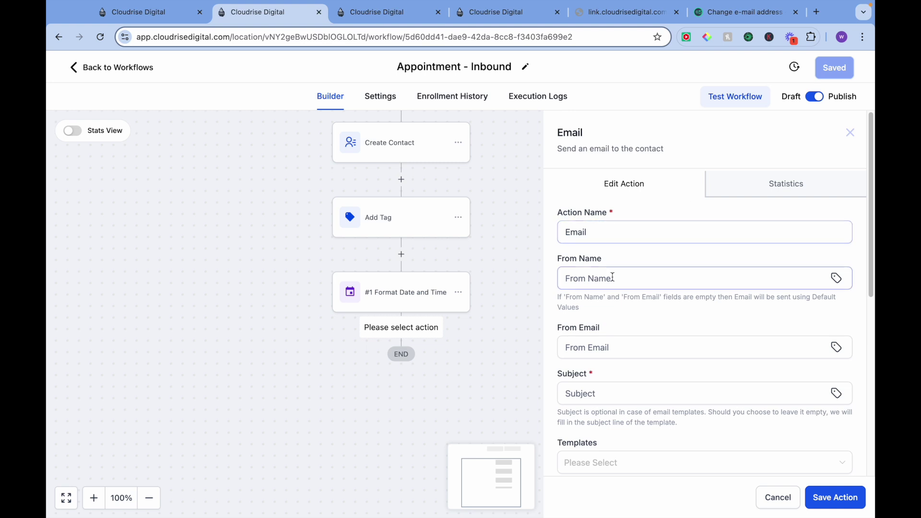
scroll(621, 254, down, 1)
click(620, 206)
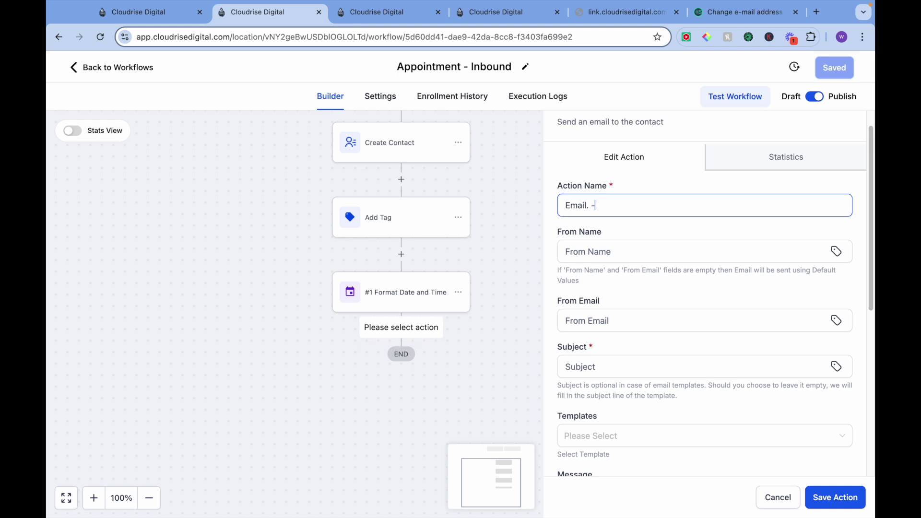
Set the sender name and sender email to the location name and location email values
click(677, 247)
click(675, 276)
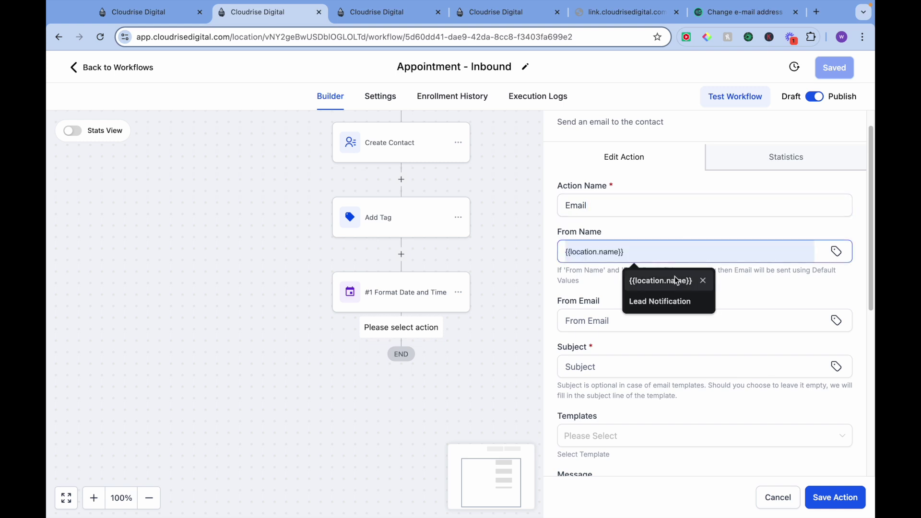
scroll(657, 278, down, 4)
scroll(650, 278, up, 3)
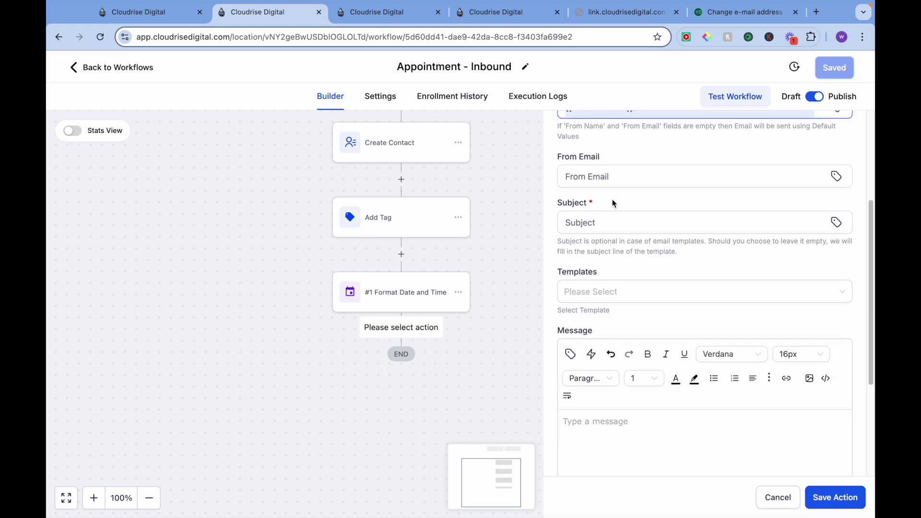
click(618, 223)
click(638, 254)
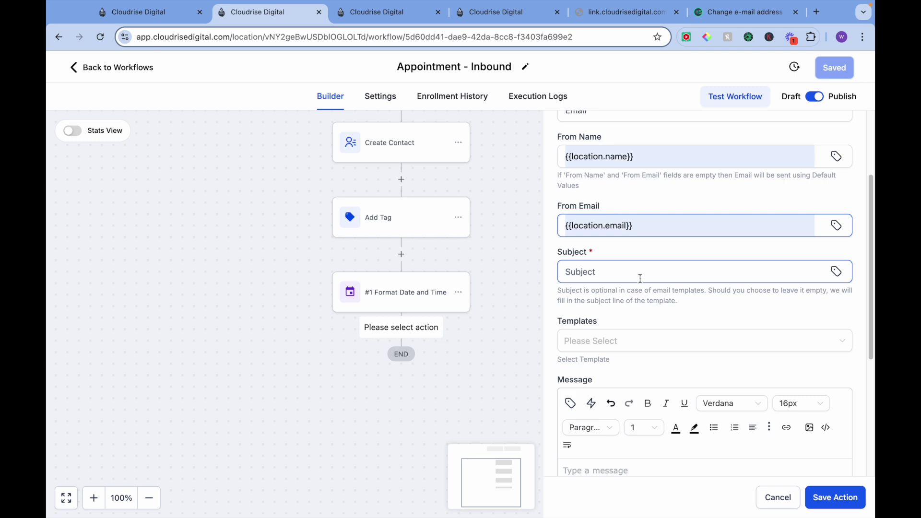
Enter the email subject 'Testing Webhook'
click(634, 278)
text(T)
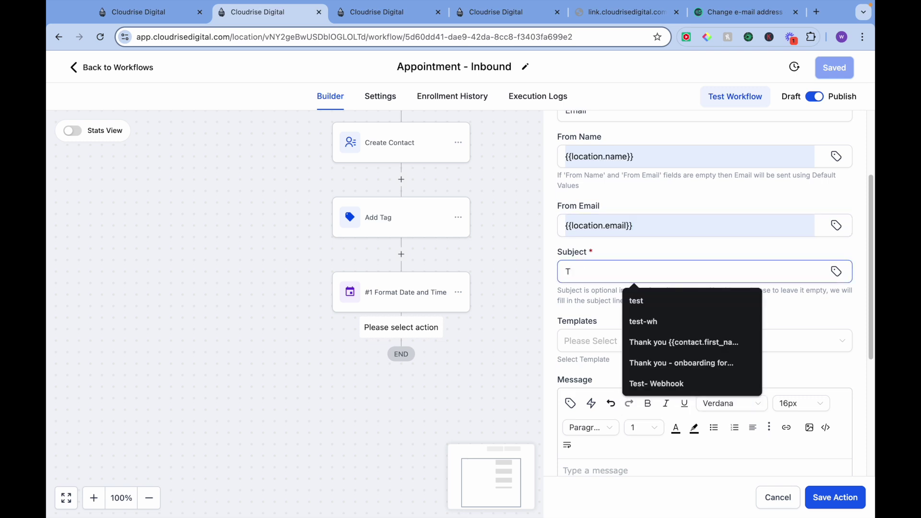
text(est)
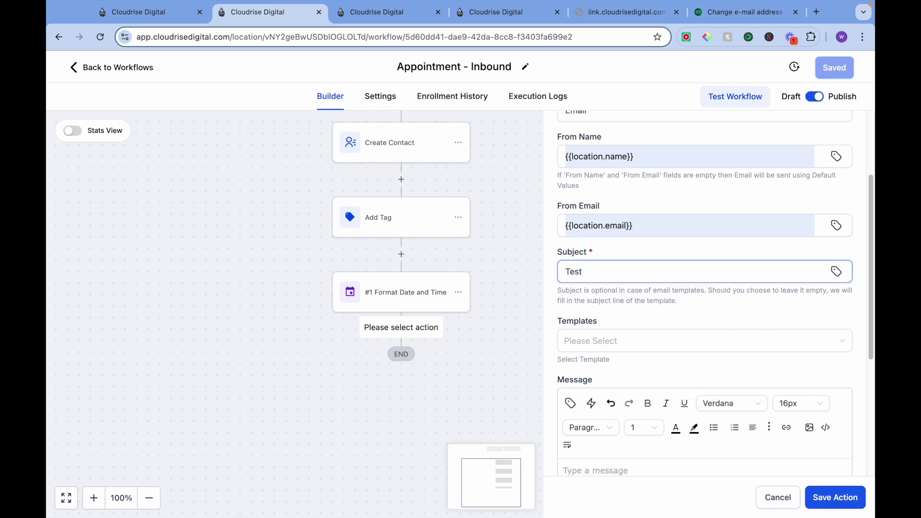
key(BackSpace)
text(ibg)
scroll(642, 276, down, 3)
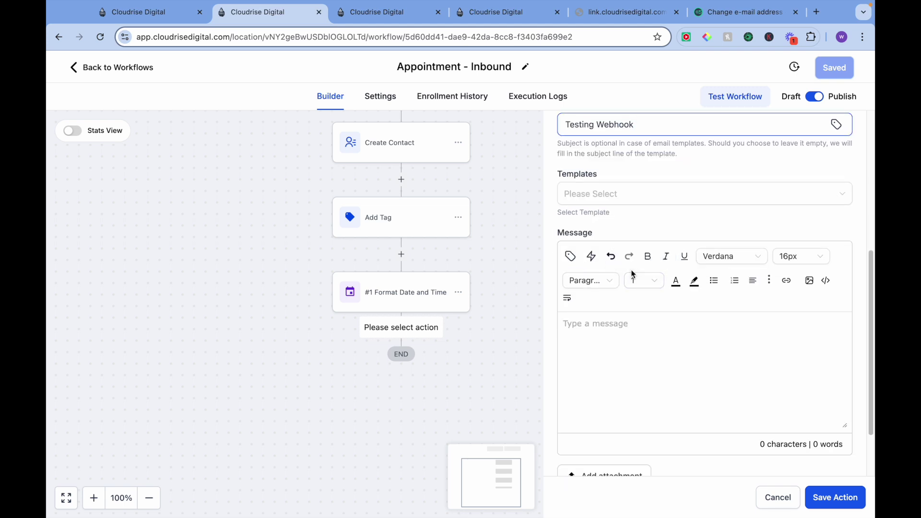
Start the message with 'Hi {{contact.first_name}}, Your Appointment is booked for'
click(644, 329)
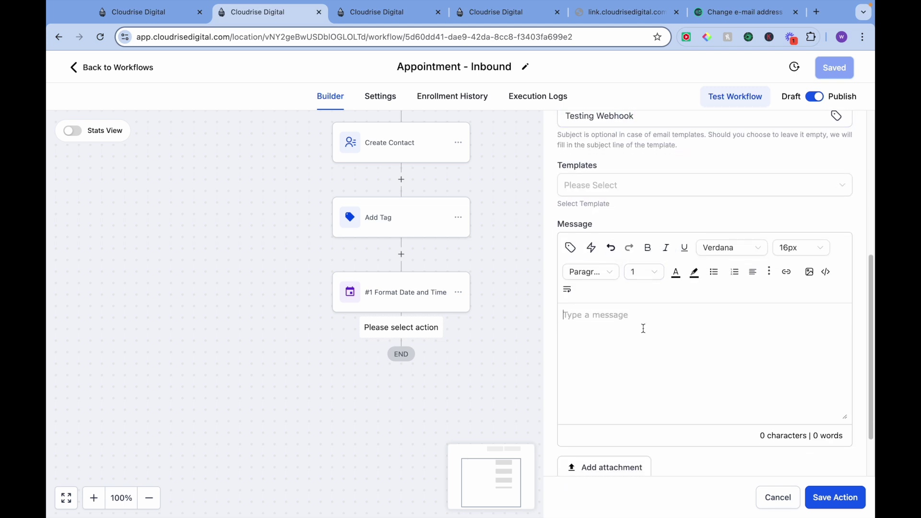
text(Hi {)
key(BackSpace)
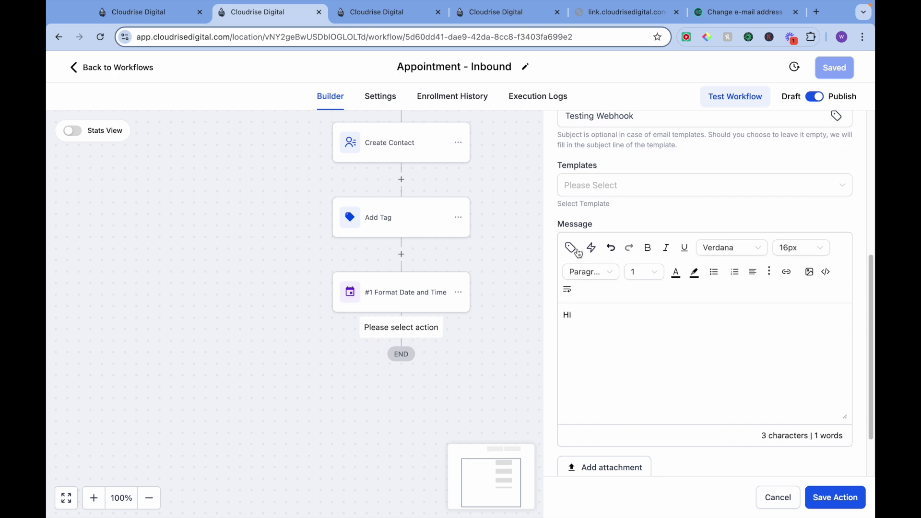
click(576, 248)
click(609, 330)
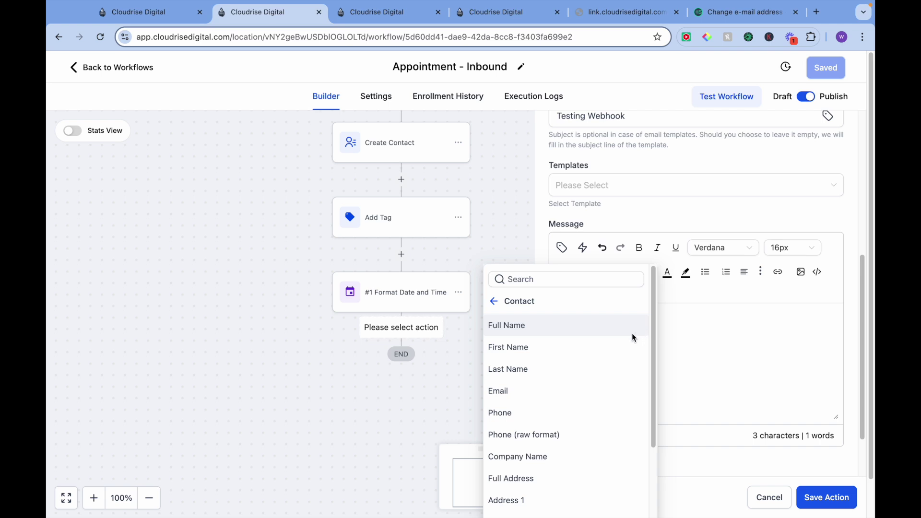
click(608, 356)
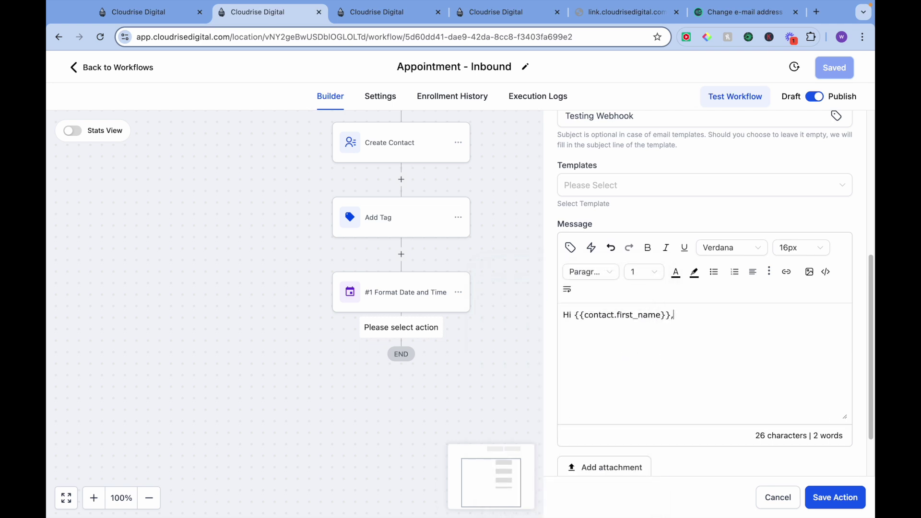
text(Your Appo)
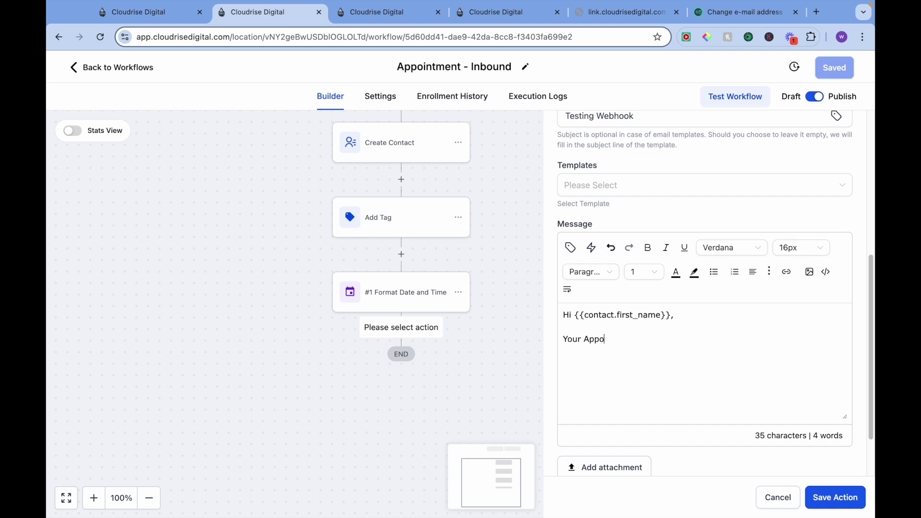
text(intment is booked for)
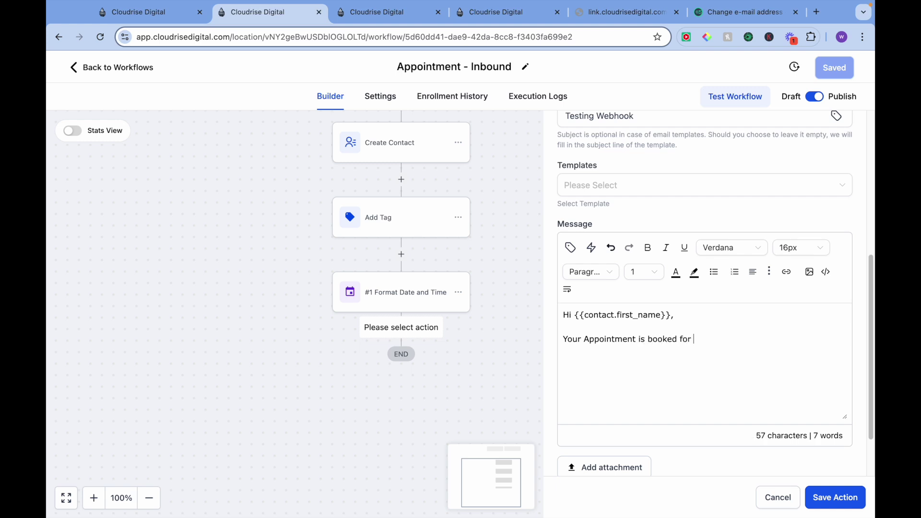
Browse the Inbound Webhook Trigger and Custom Values merge-field categories without inserting
click(570, 248)
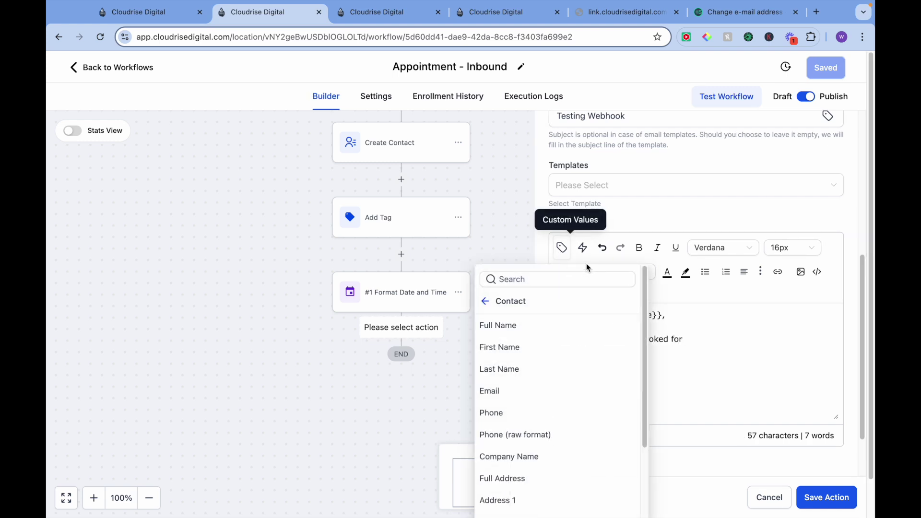
click(487, 302)
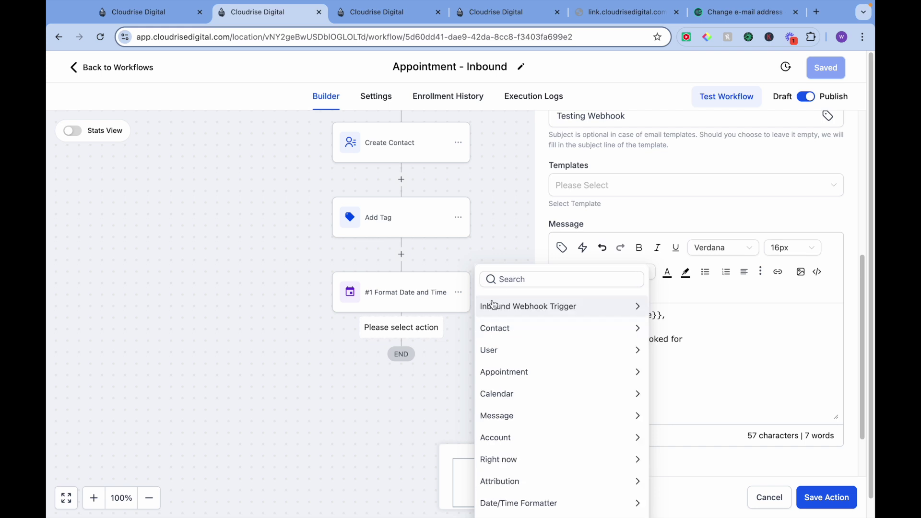
click(555, 314)
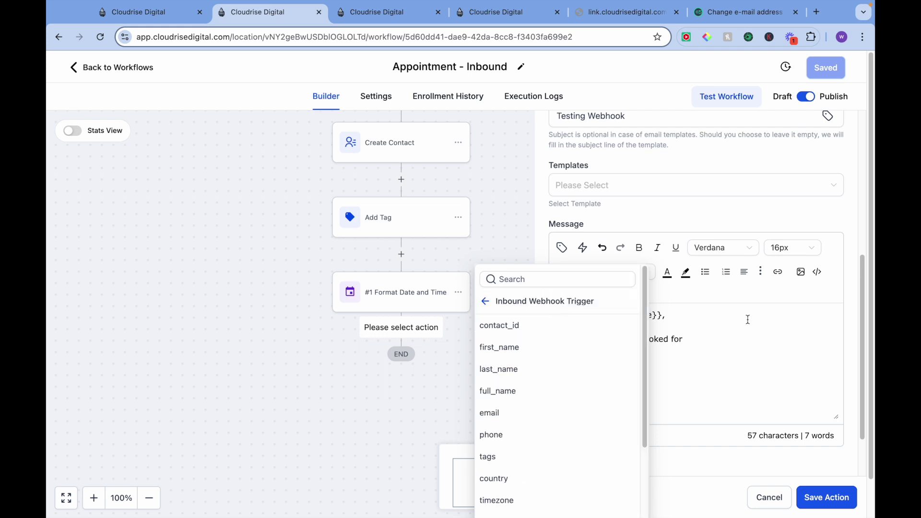
click(490, 305)
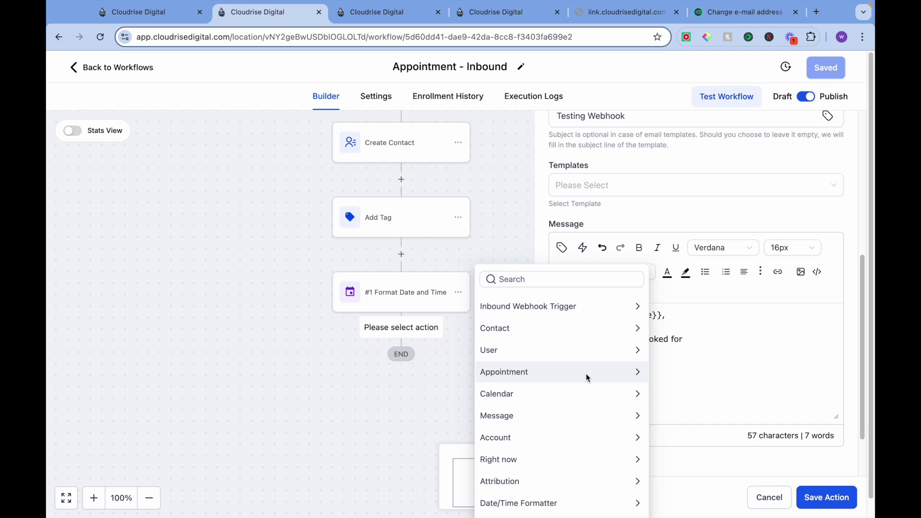
scroll(587, 408, down, 1)
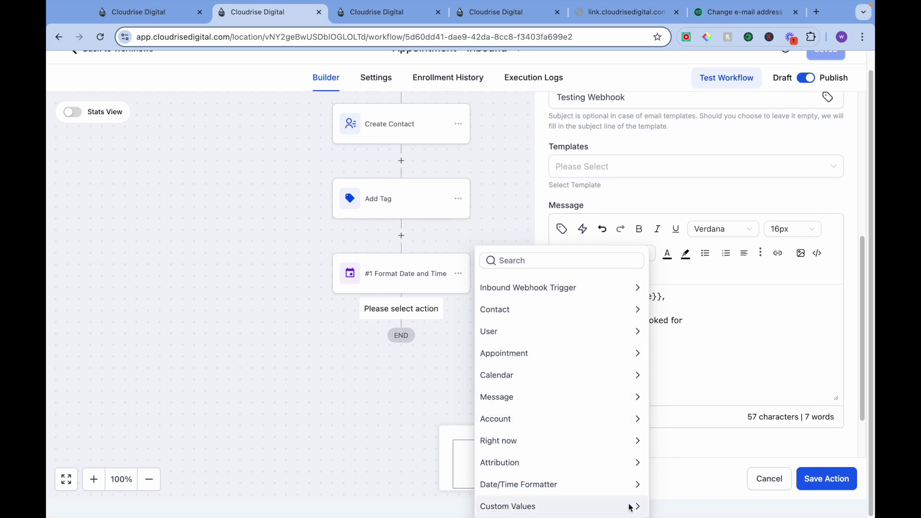
click(630, 505)
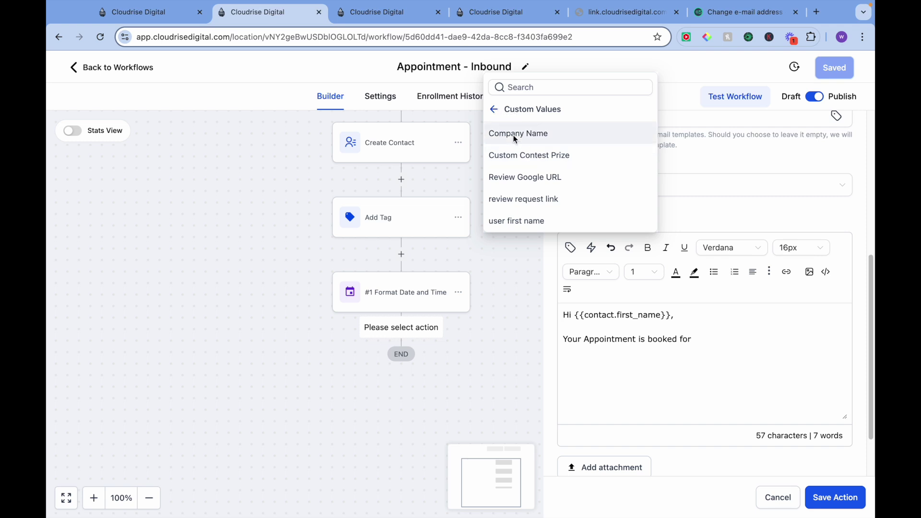
click(512, 109)
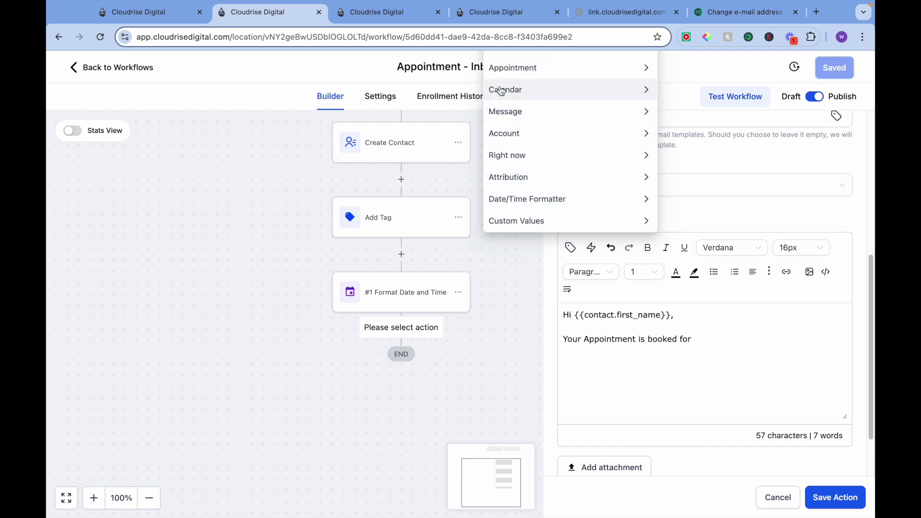
Insert the contact's A-TIME custom field right after 'booked for'
click(725, 340)
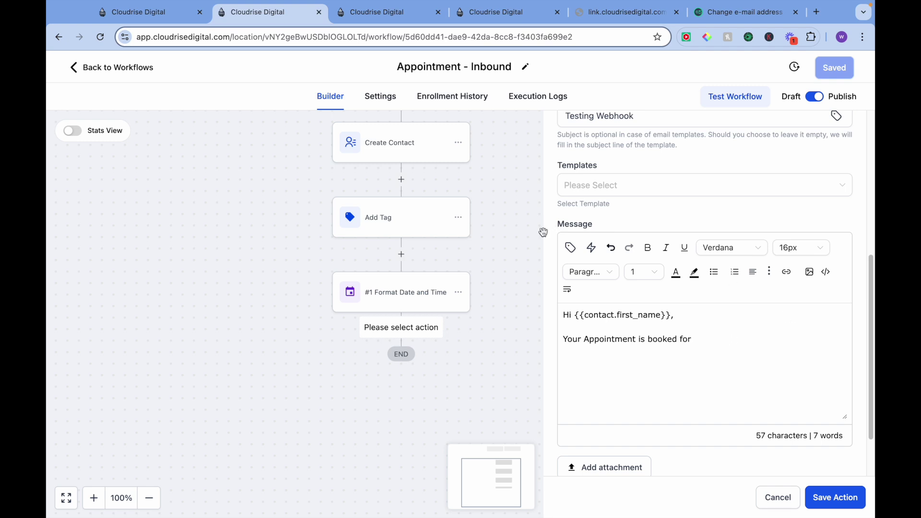
click(570, 248)
click(615, 331)
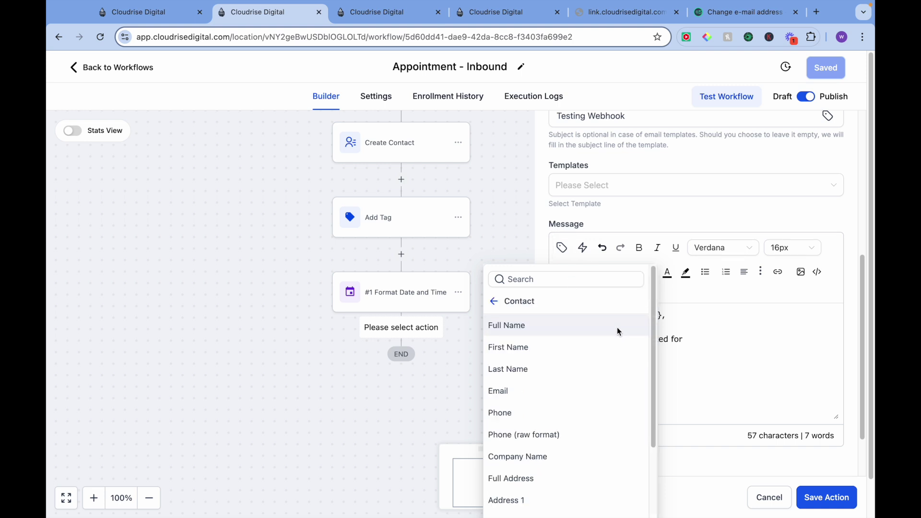
scroll(588, 415, down, 3)
scroll(585, 440, down, 5)
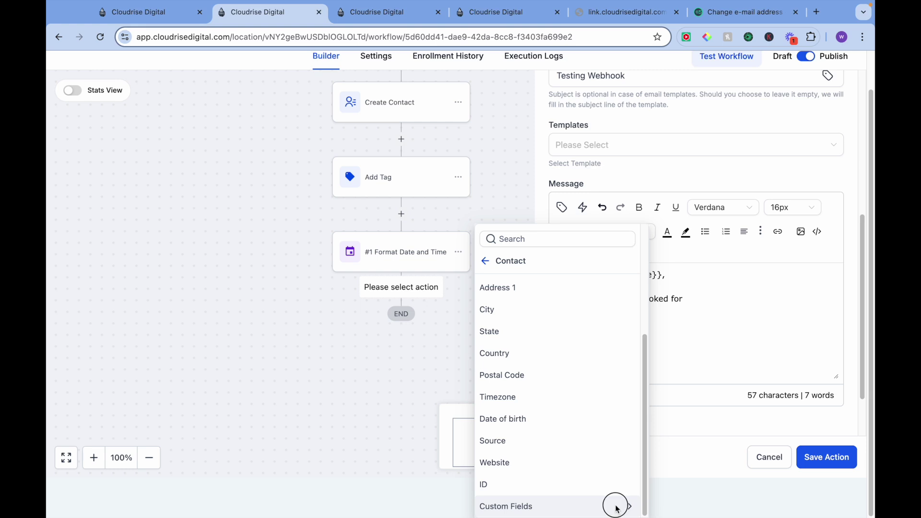
click(613, 504)
click(531, 323)
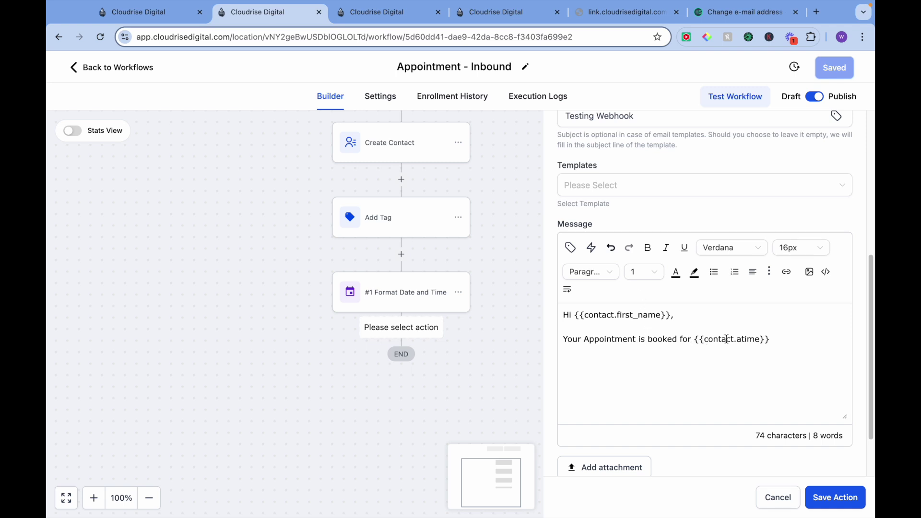
Append the contact's Timezone field and a closing 'Thank you' line to the message
drag(697, 339, 783, 340)
click(786, 343)
click(571, 248)
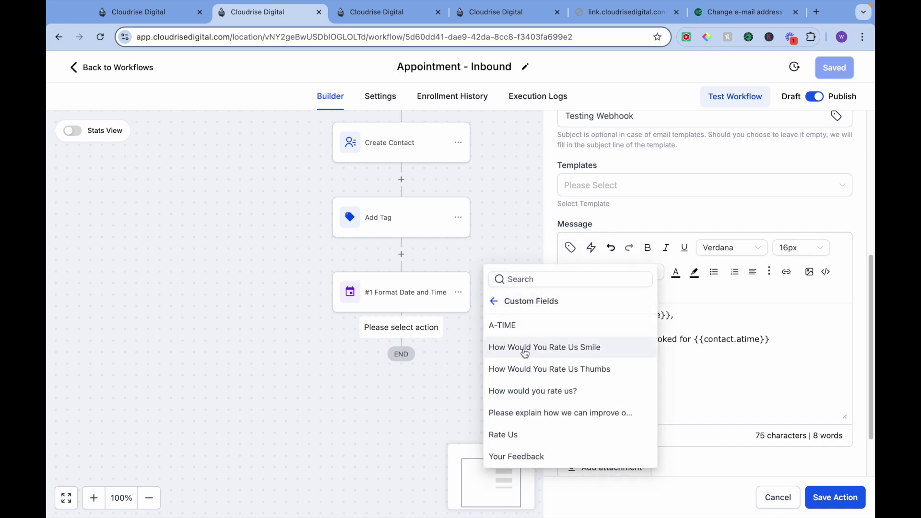
click(494, 302)
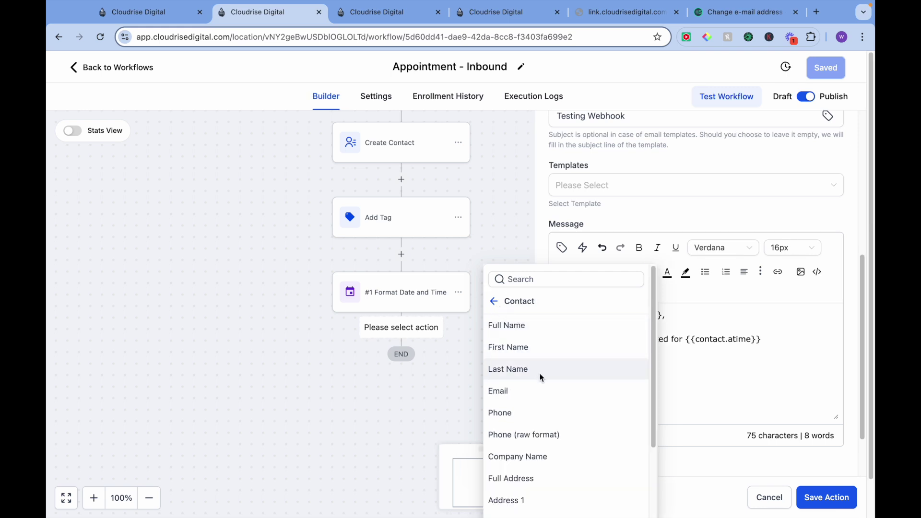
scroll(543, 384, down, 4)
click(557, 434)
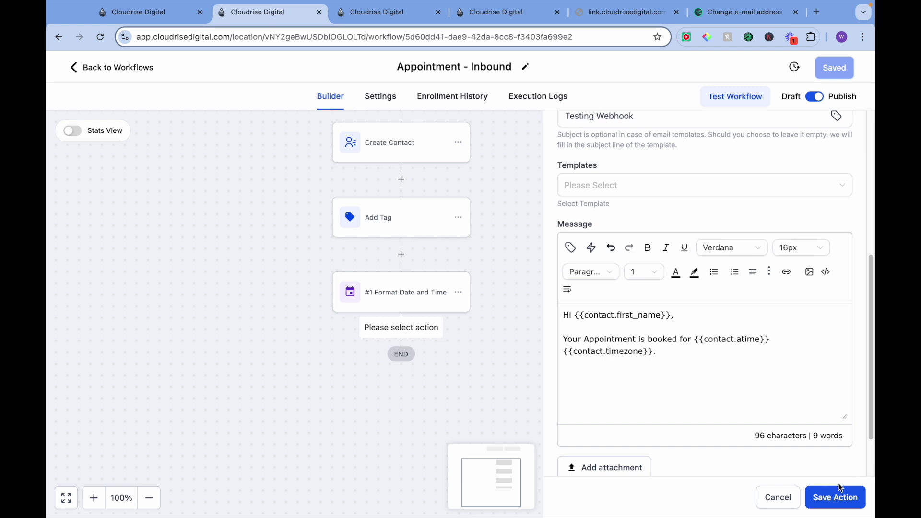
key(Return)
key(Return)
text(Thank you.)
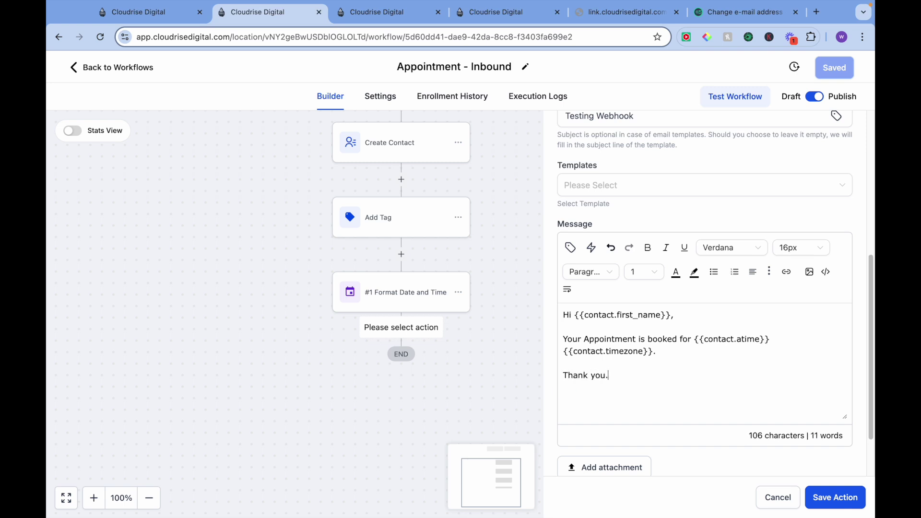
Save the Email action and the workflow
click(835, 498)
click(837, 70)
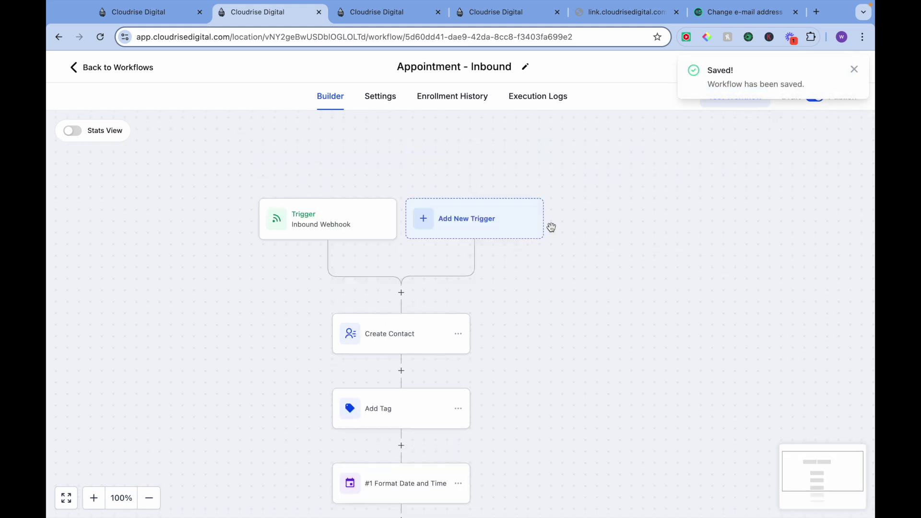
scroll(582, 235, down, 1)
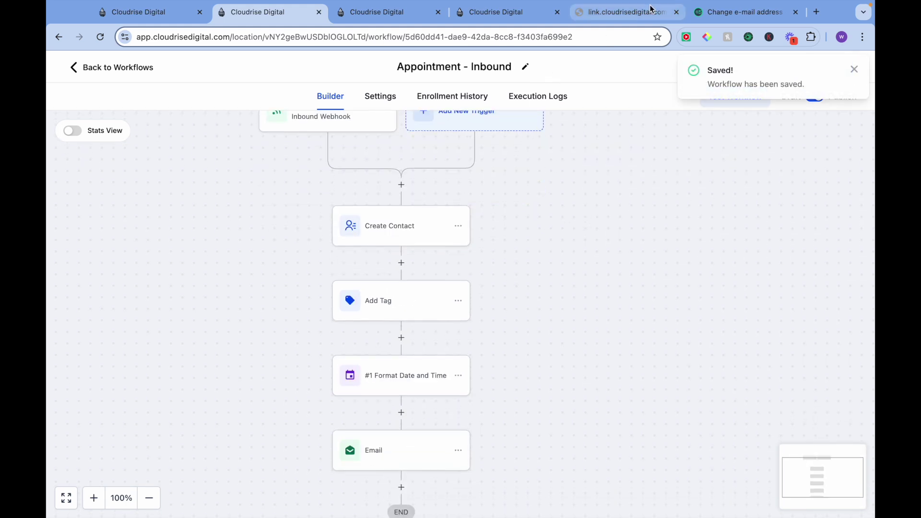
click(624, 12)
click(716, 14)
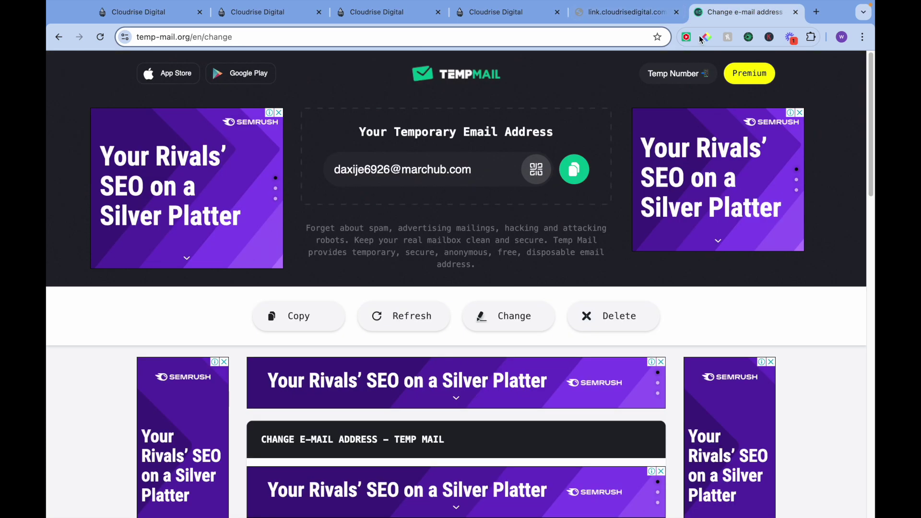
Open temp-mail's change-address page, then reload the test booking's date and time picker
click(581, 322)
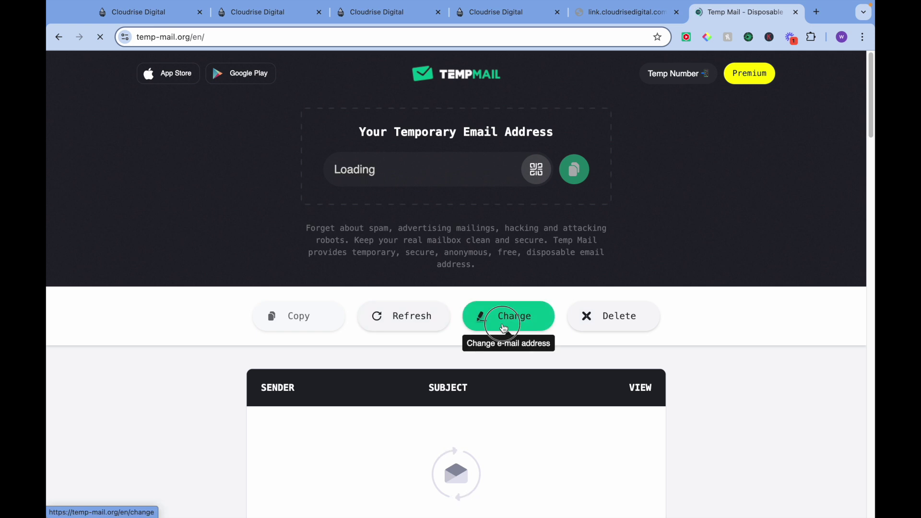
click(506, 320)
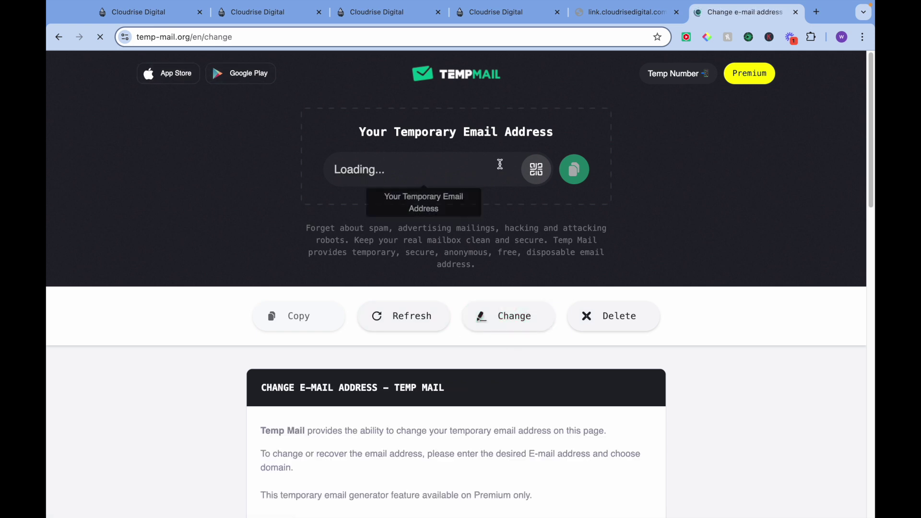
key(ctrl+shift+Tab)
click(100, 37)
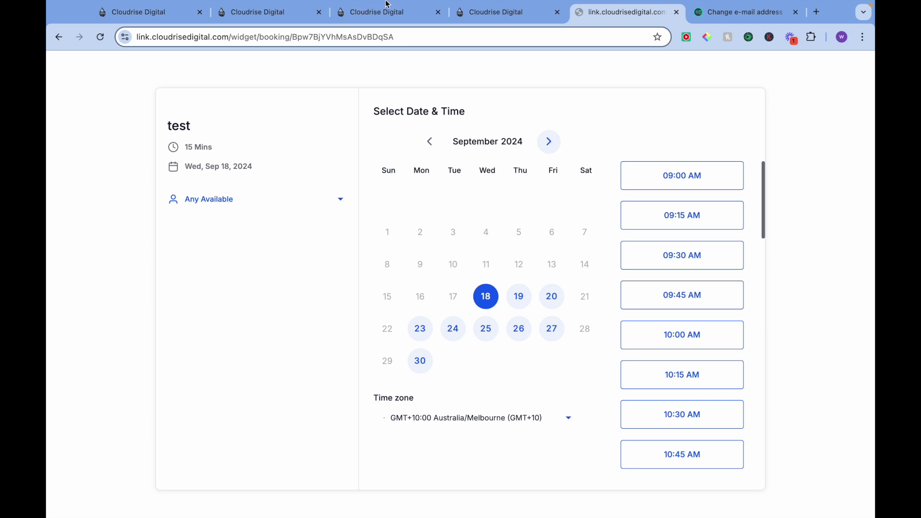
Inspect the outbound workflow's trigger and Webhook action, then go back to Appointment - Inbound
click(391, 13)
scroll(369, 191, up, 2)
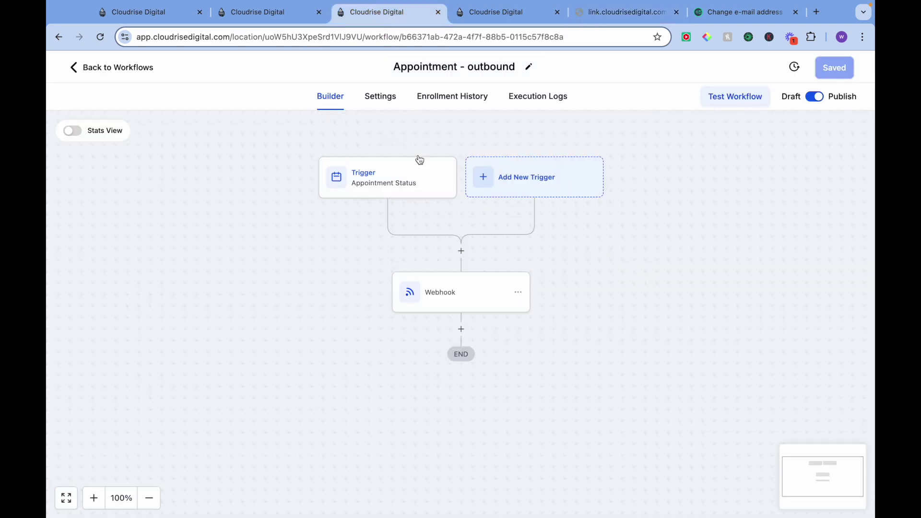
click(336, 190)
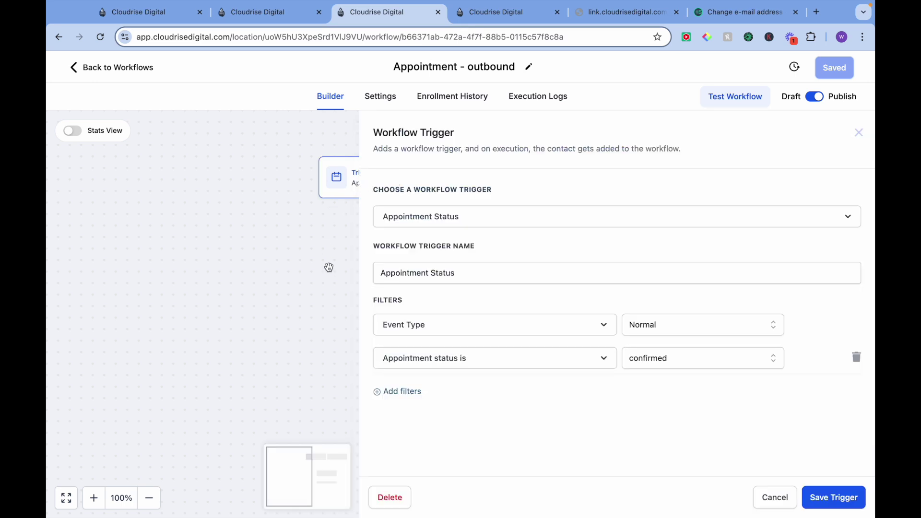
click(330, 262)
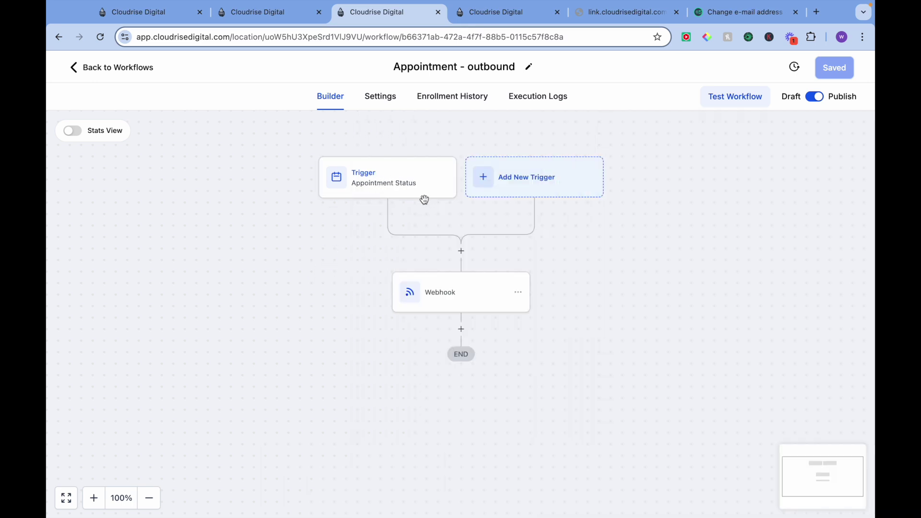
click(459, 307)
click(397, 256)
click(269, 21)
drag(272, 209, 289, 230)
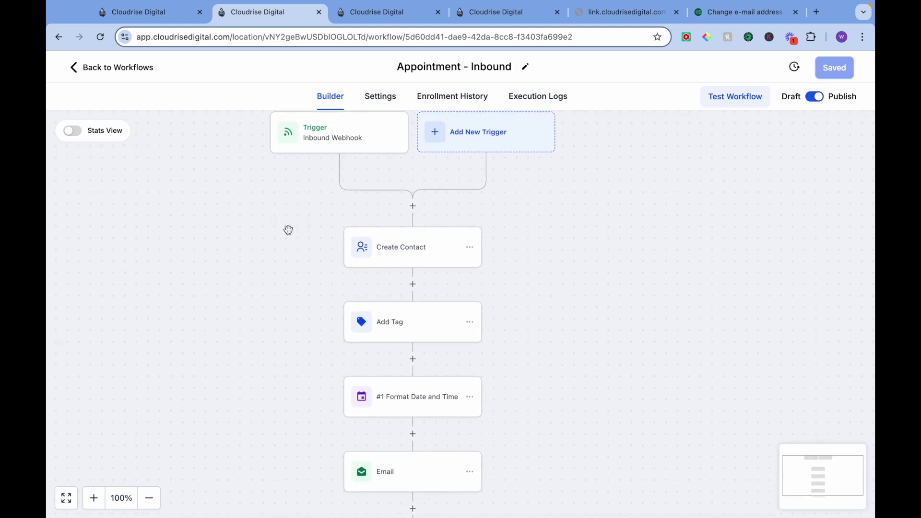
Check the Inbound Webhook trigger, Create Contact mappings and Email settings unchanged, then return to outbound
click(359, 141)
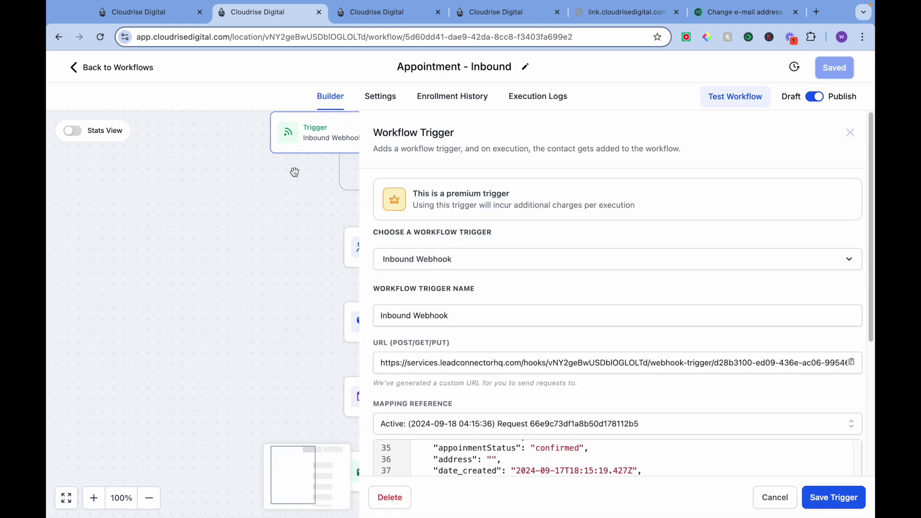
click(775, 498)
scroll(218, 238, down, 2)
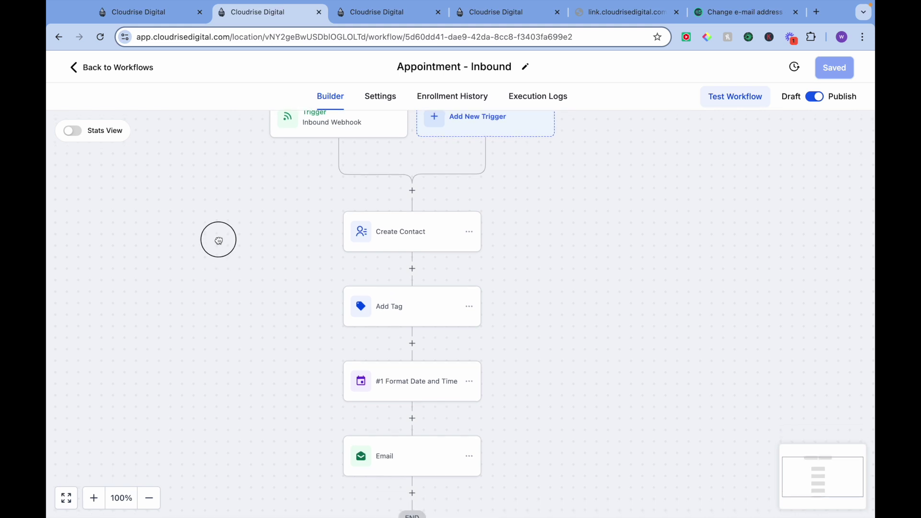
click(419, 217)
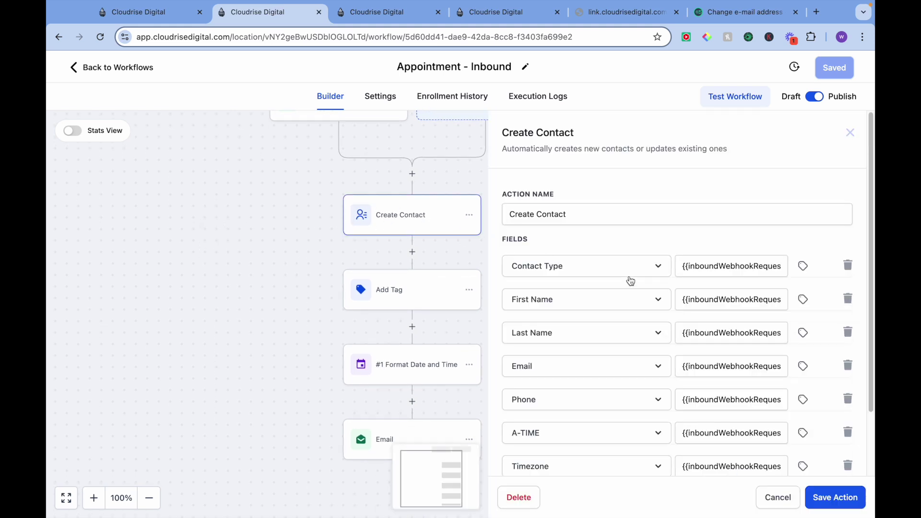
click(777, 498)
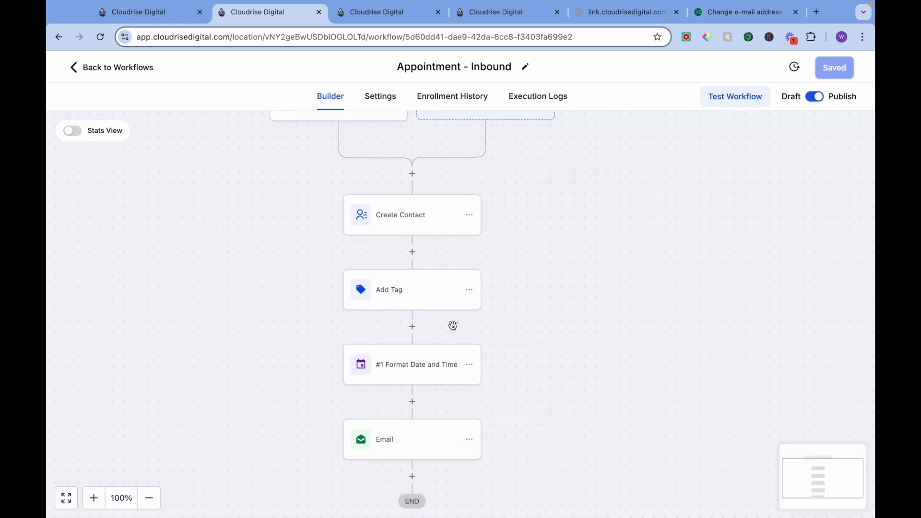
scroll(452, 325, down, 3)
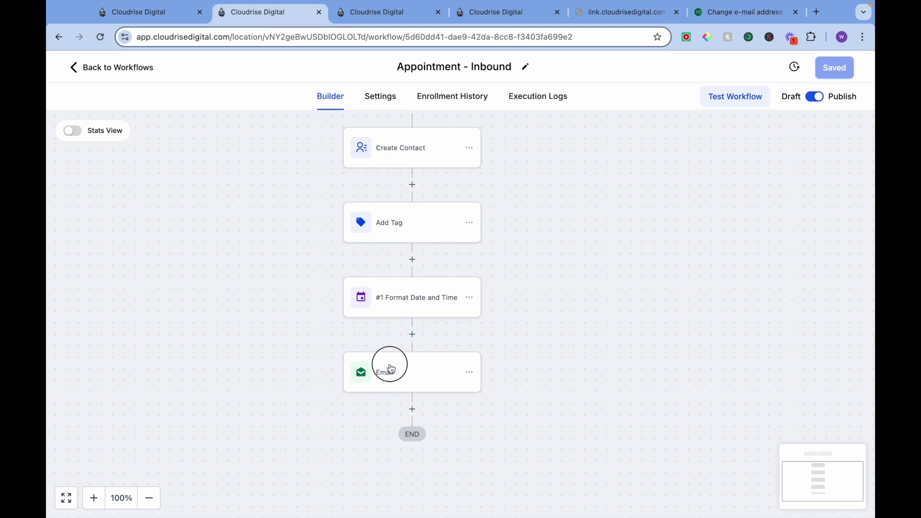
click(387, 368)
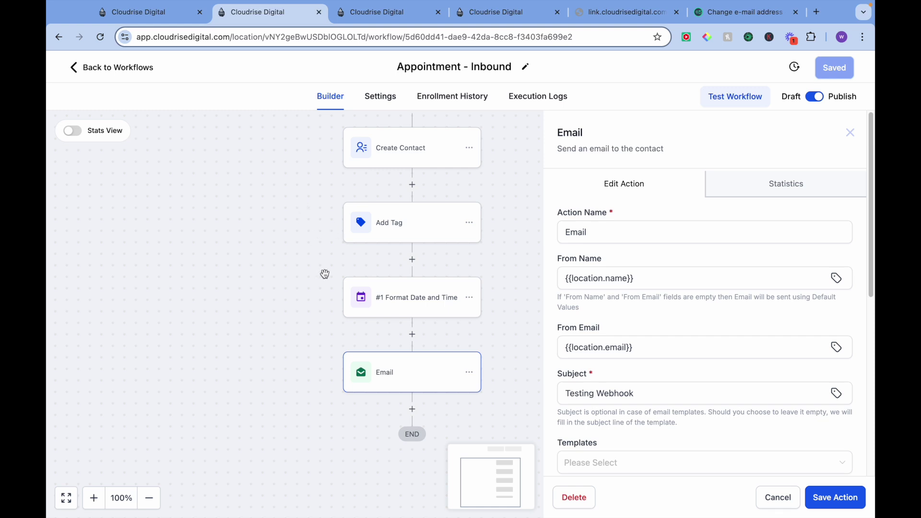
click(295, 328)
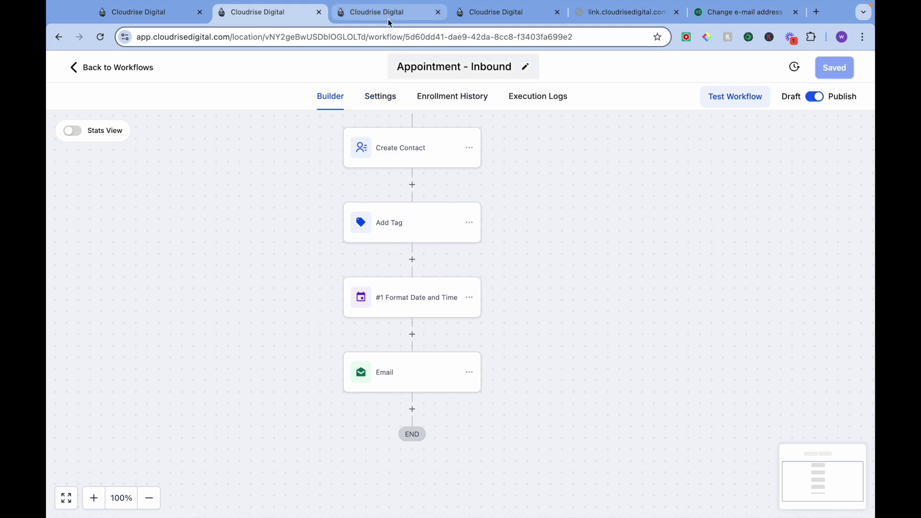
key(ctrl+Tab)
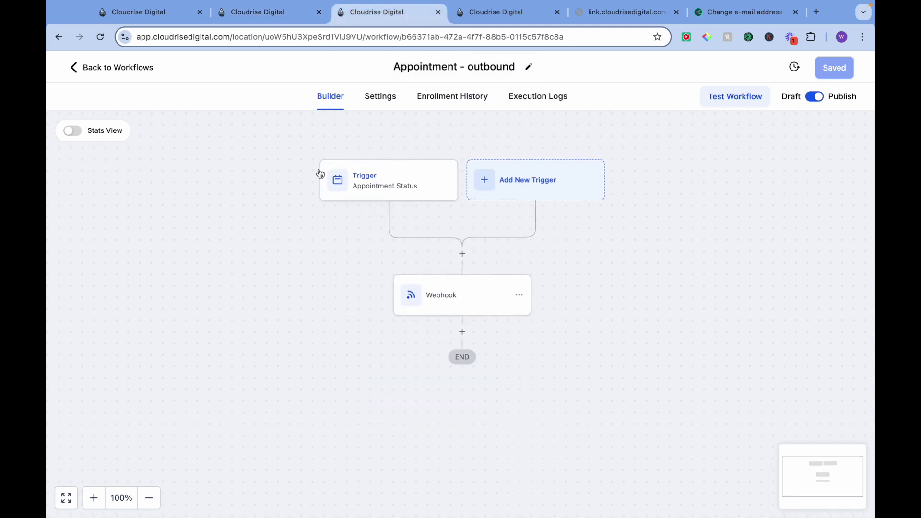
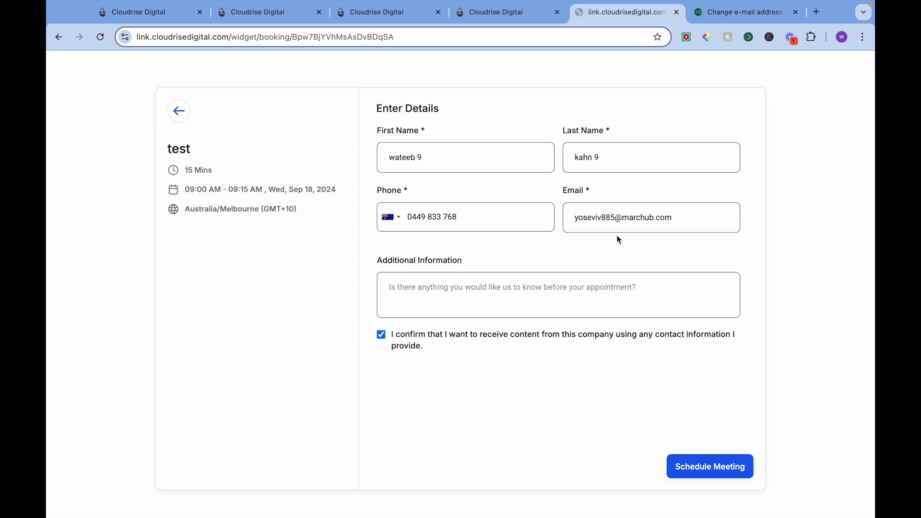
Check the temporary email address, then submit the booking form for the 9:00 AM Sep 18 meeting
click(744, 12)
scroll(557, 201, down, 1)
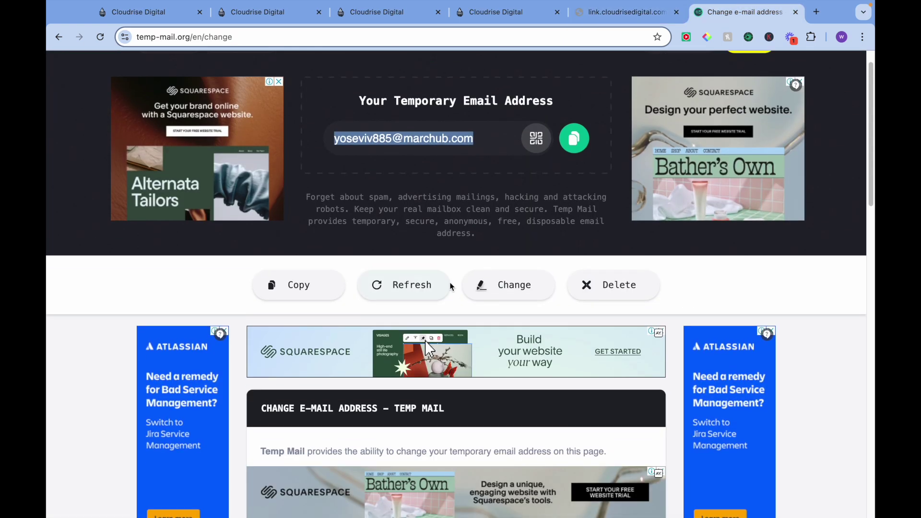
scroll(560, 197, up, 1)
click(624, 12)
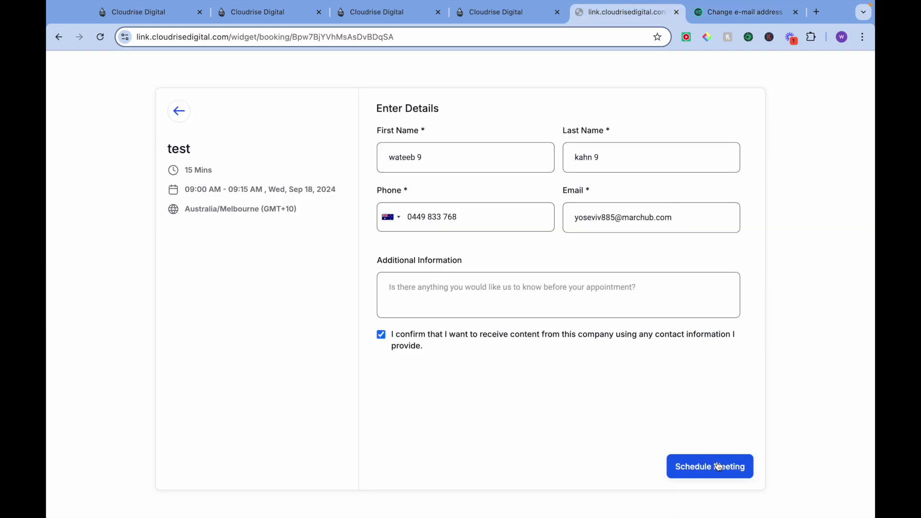
click(718, 466)
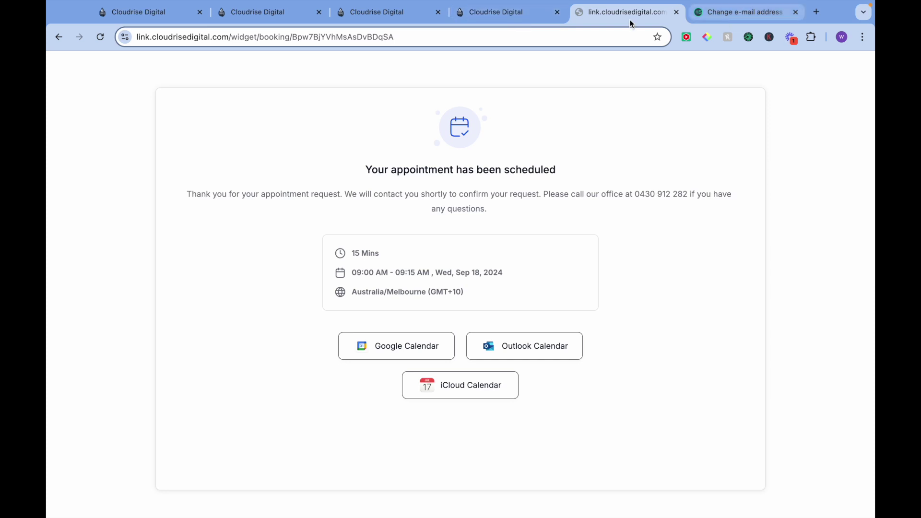
Confirm in the Appointment - outbound workflow's Execution Logs that its webhook ran
click(396, 14)
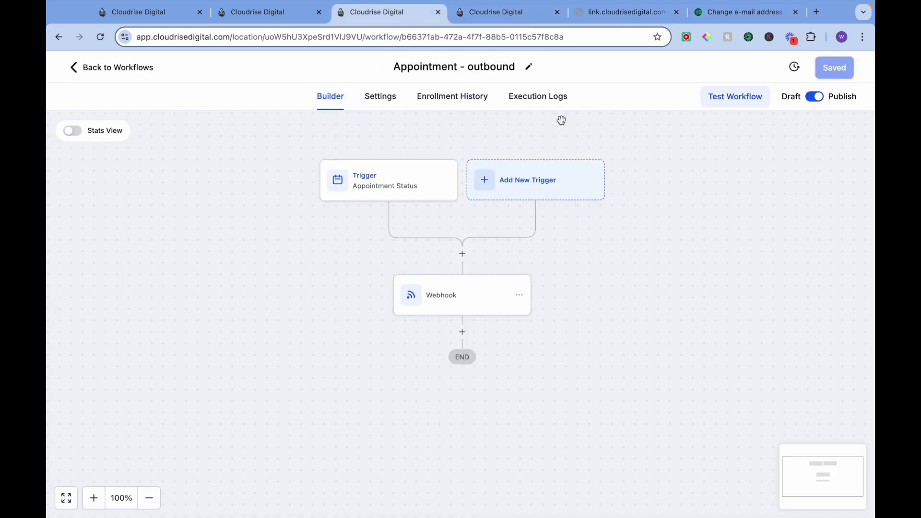
click(545, 101)
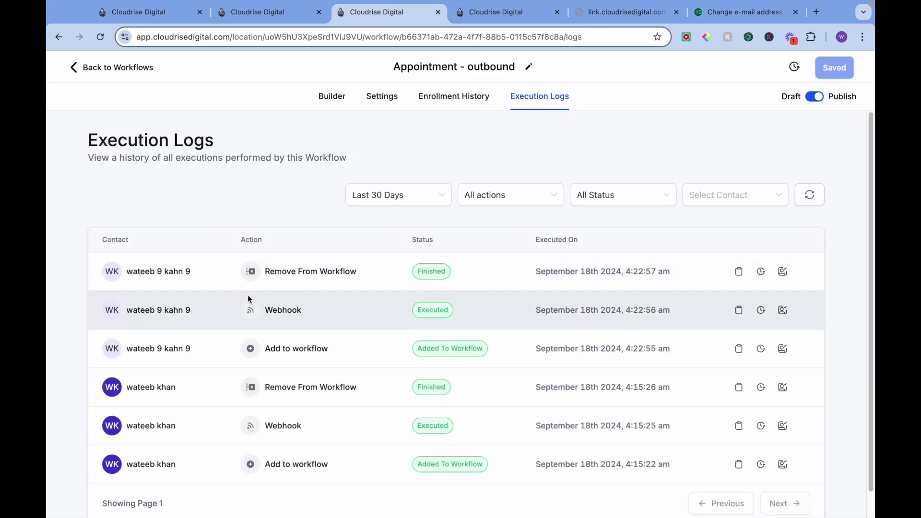
click(339, 98)
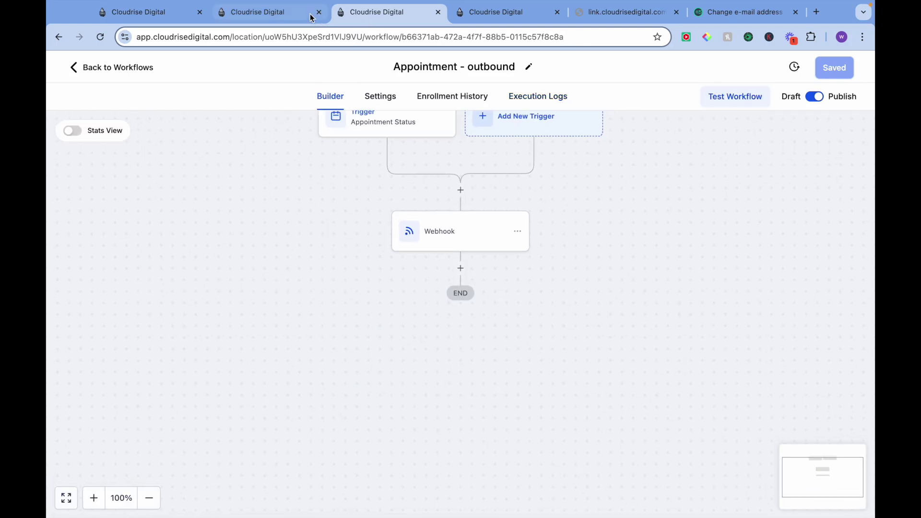
Refresh the Temp Mail message list twice; no messages have arrived yet
click(723, 11)
scroll(500, 168, down, 3)
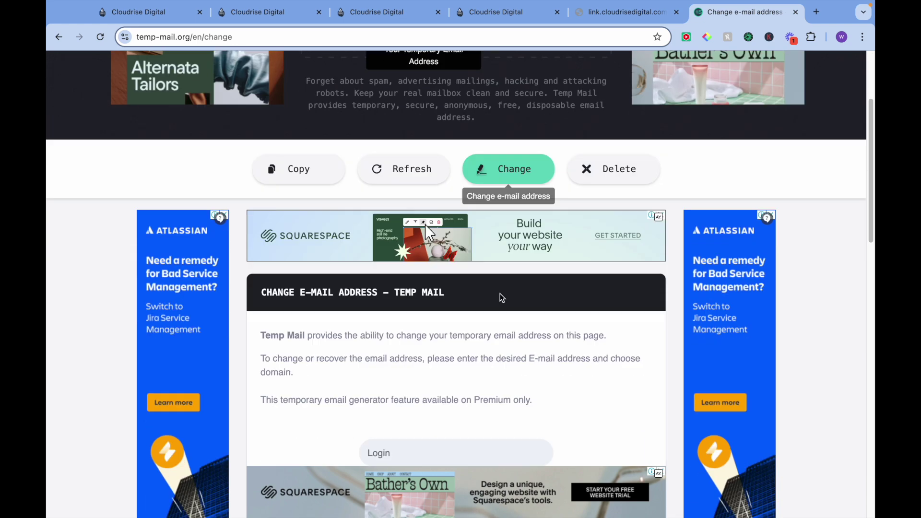
scroll(456, 201, up, 1)
click(409, 211)
scroll(498, 280, down, 6)
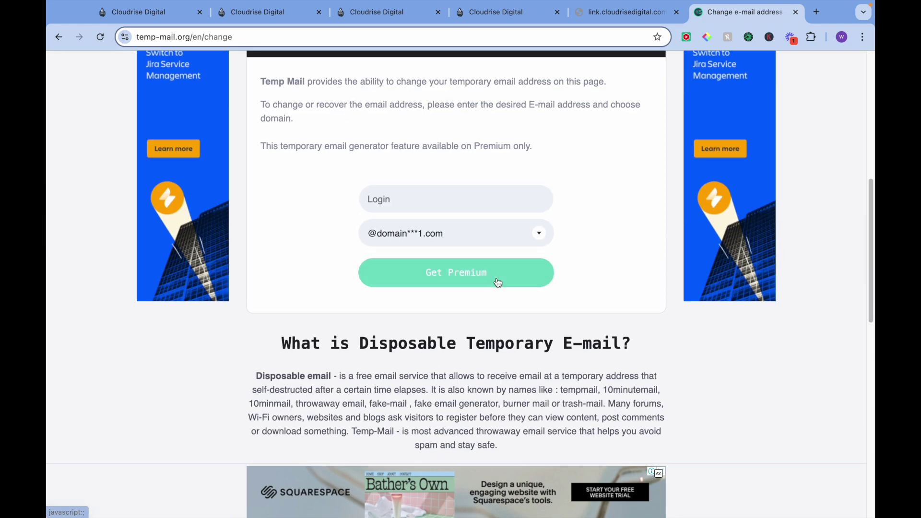
scroll(489, 290, up, 3)
scroll(485, 285, up, 4)
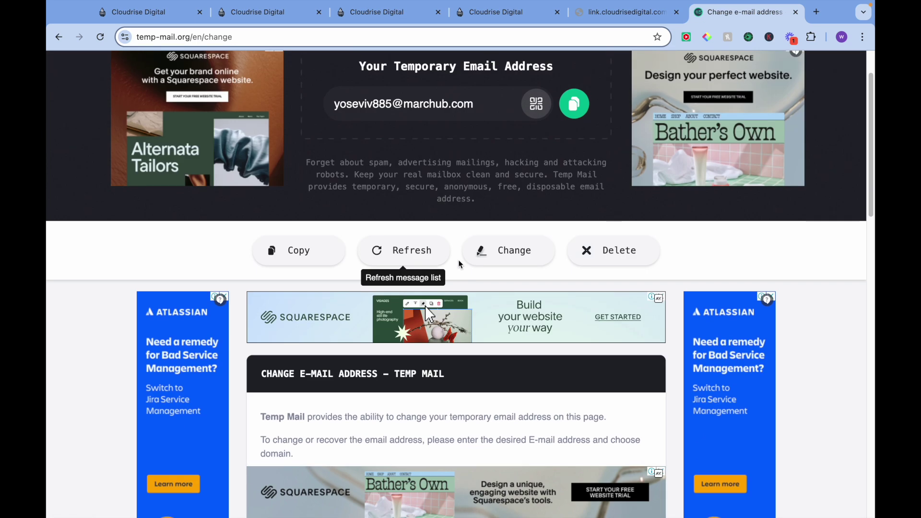
click(413, 257)
Refresh back to the still-empty main inbox, then return to the workflow tabs
scroll(488, 341, down, 10)
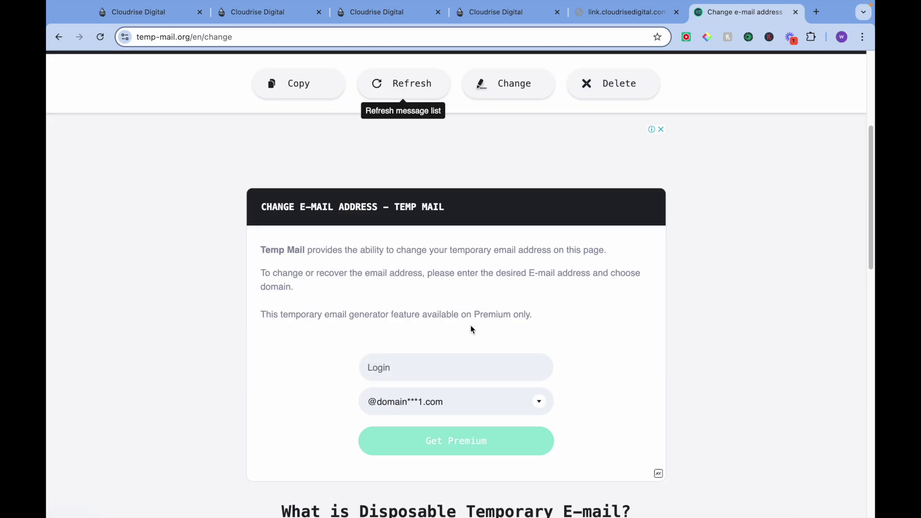
scroll(481, 331, up, 9)
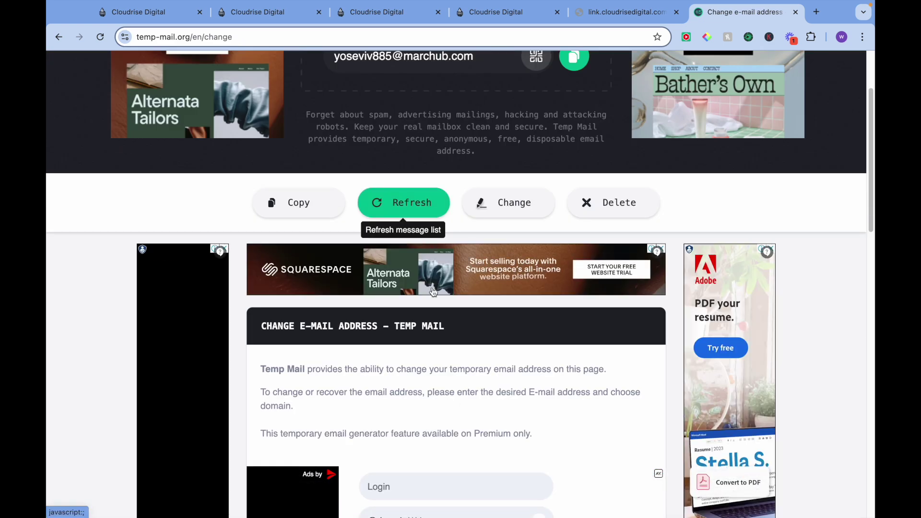
scroll(434, 273, down, 4)
scroll(405, 290, up, 6)
click(404, 316)
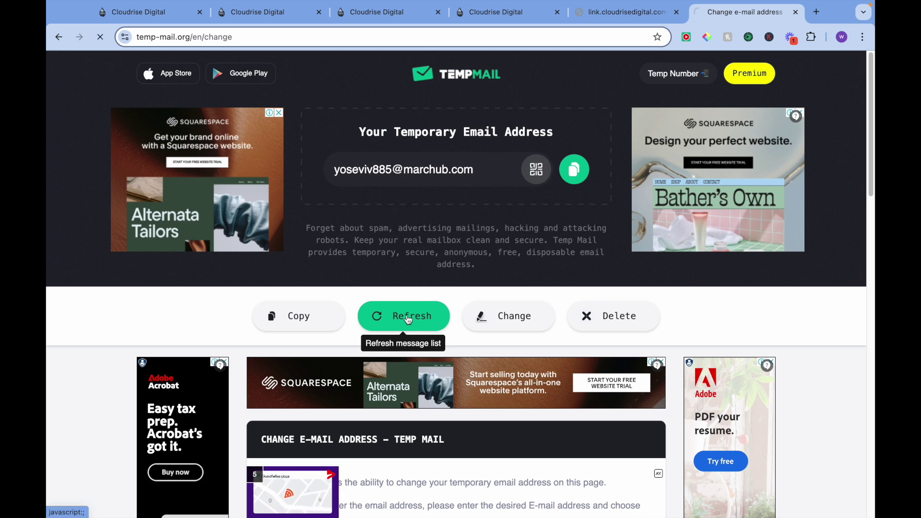
scroll(465, 269, down, 6)
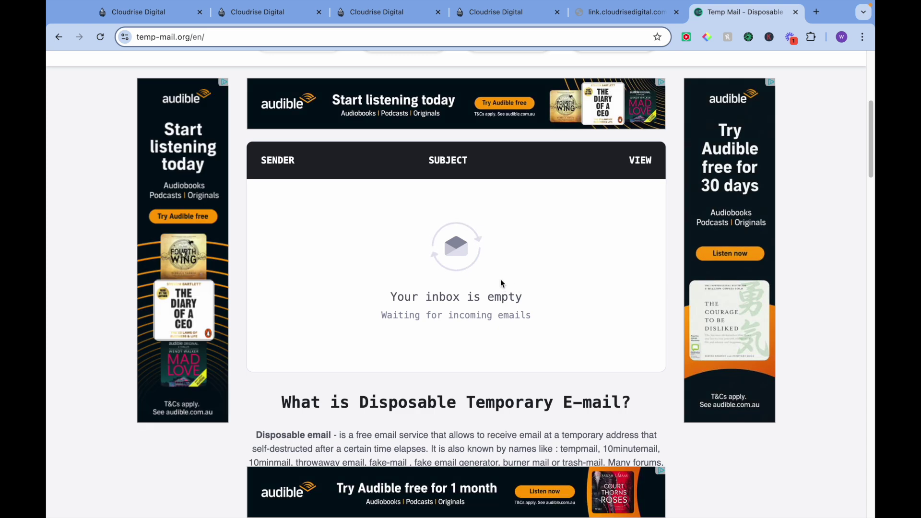
click(392, 15)
Confirm in the Appointment - Inbound workflow's Execution Logs that its email step ran
click(269, 12)
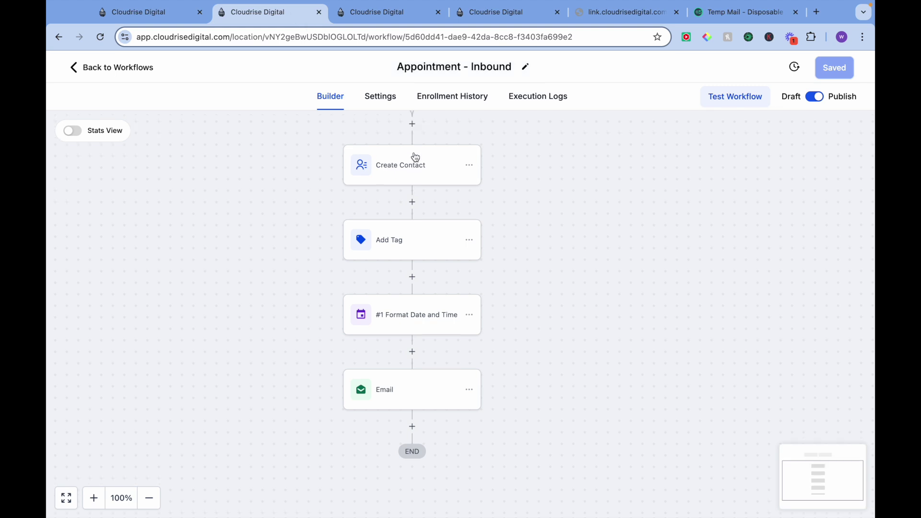
click(530, 100)
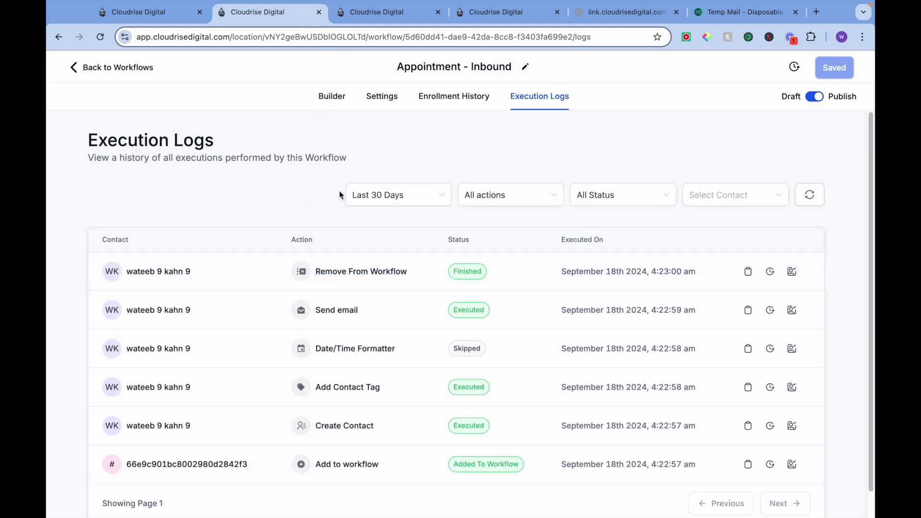
click(336, 104)
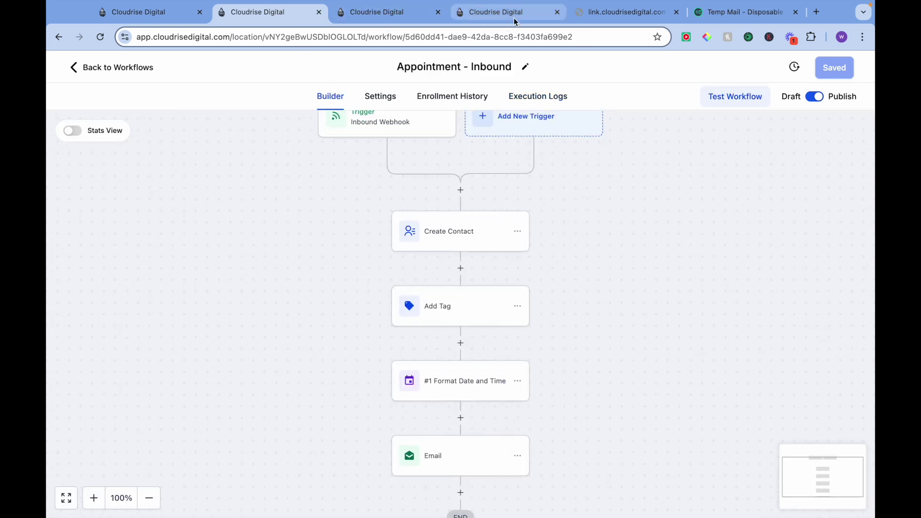
click(597, 13)
click(710, 14)
click(372, 204)
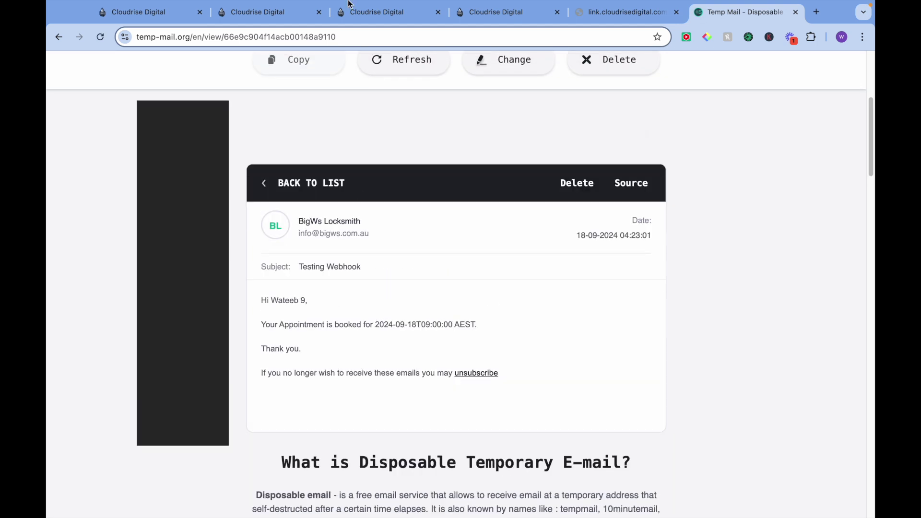
click(262, 12)
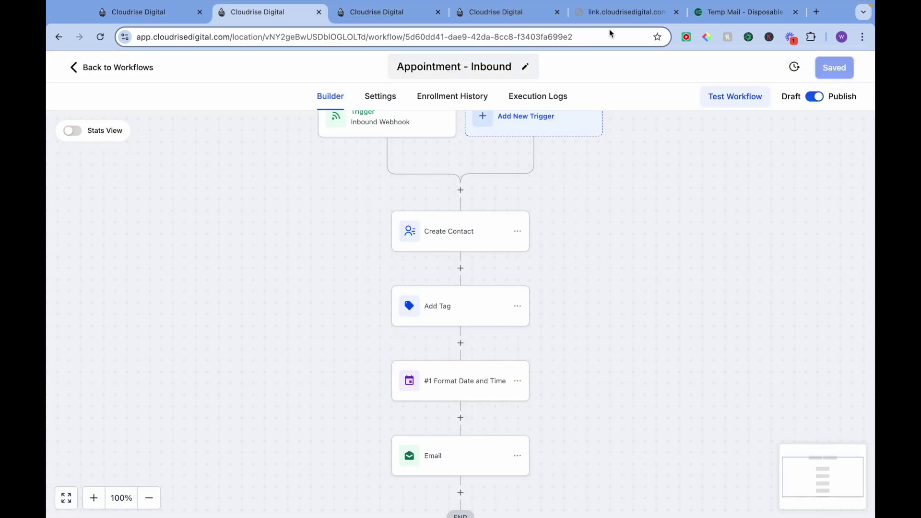
click(621, 15)
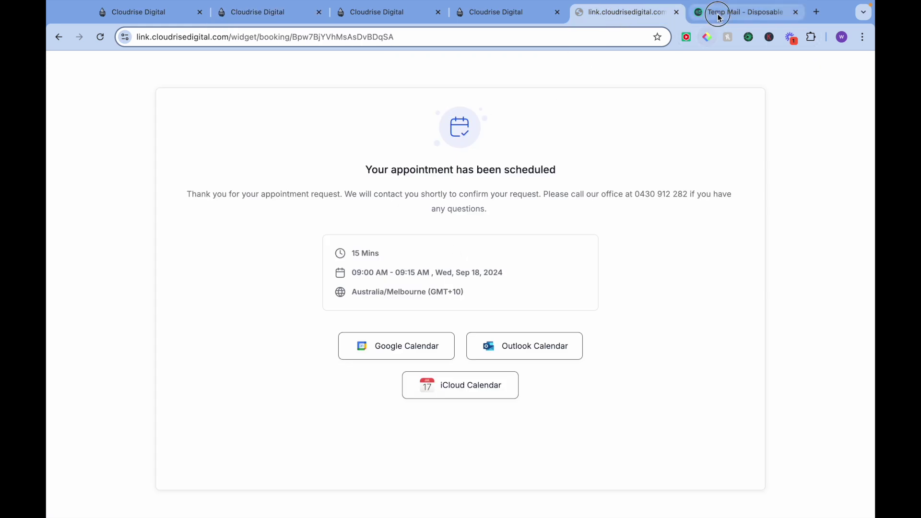
click(715, 12)
scroll(335, 307, down, 1)
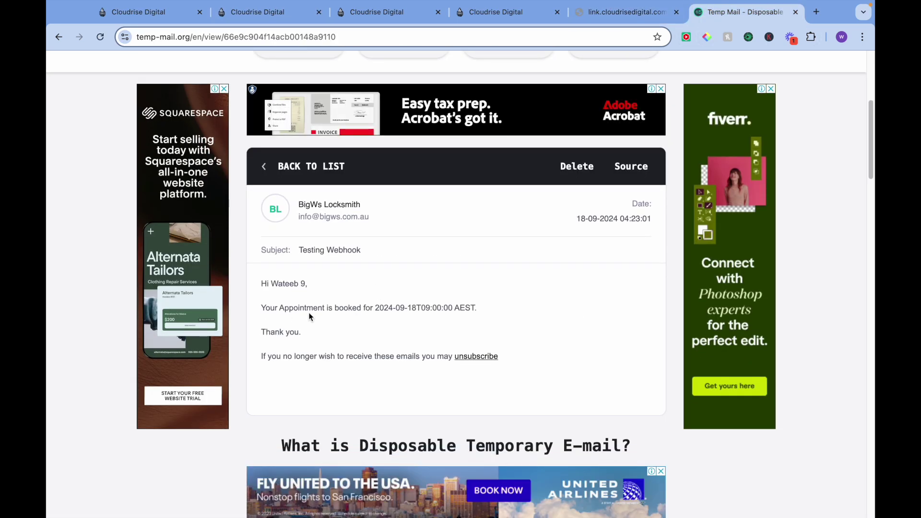
drag(389, 308, 461, 309)
click(465, 308)
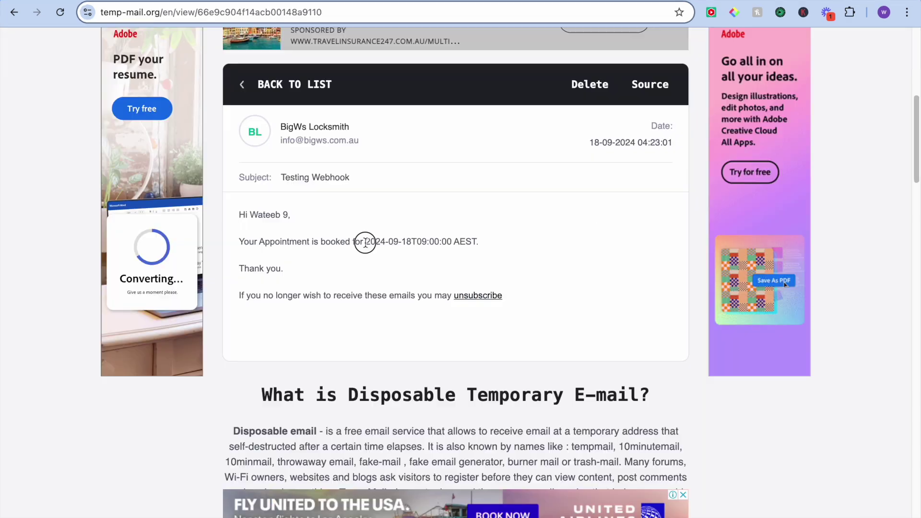
drag(376, 309, 449, 309)
drag(447, 242, 447, 248)
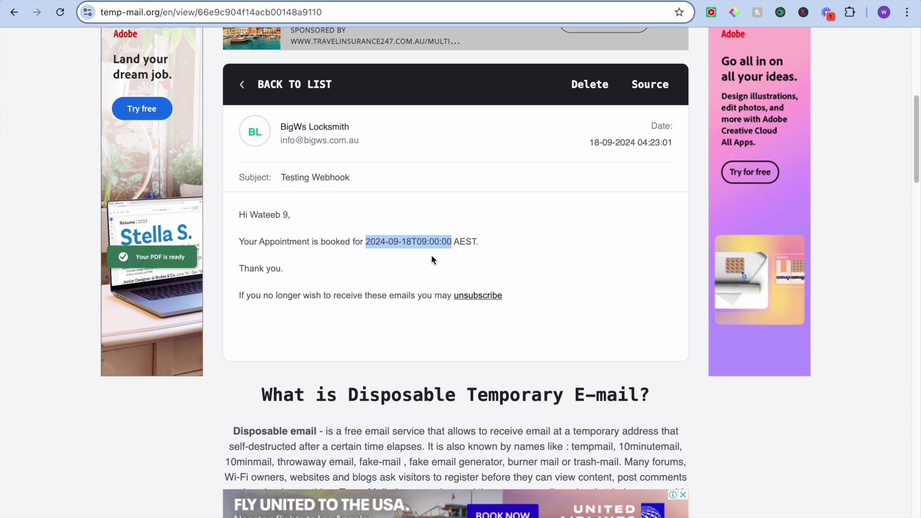
click(426, 269)
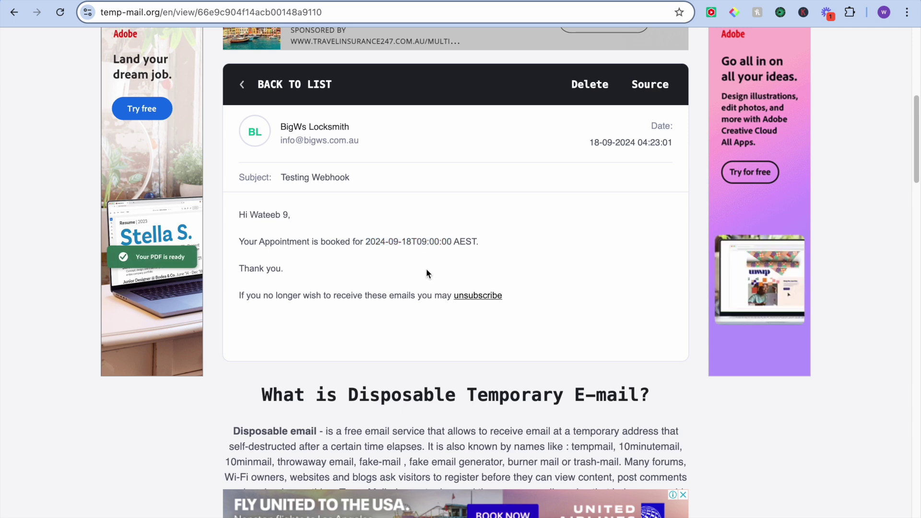
scroll(425, 270, up, 1)
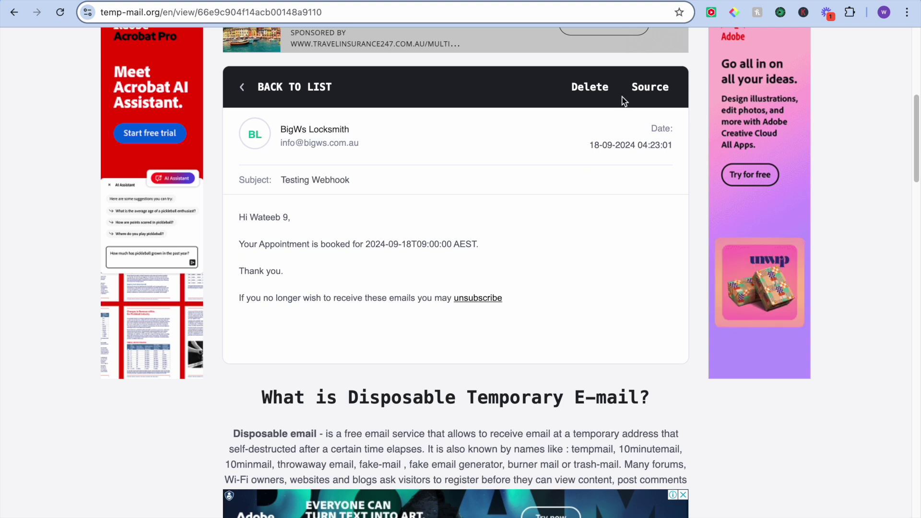
mouse_move(624, 2)
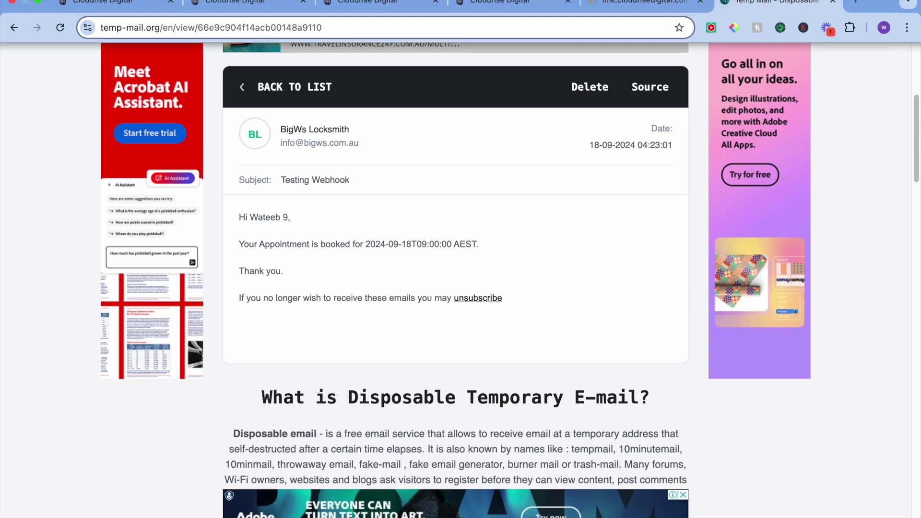